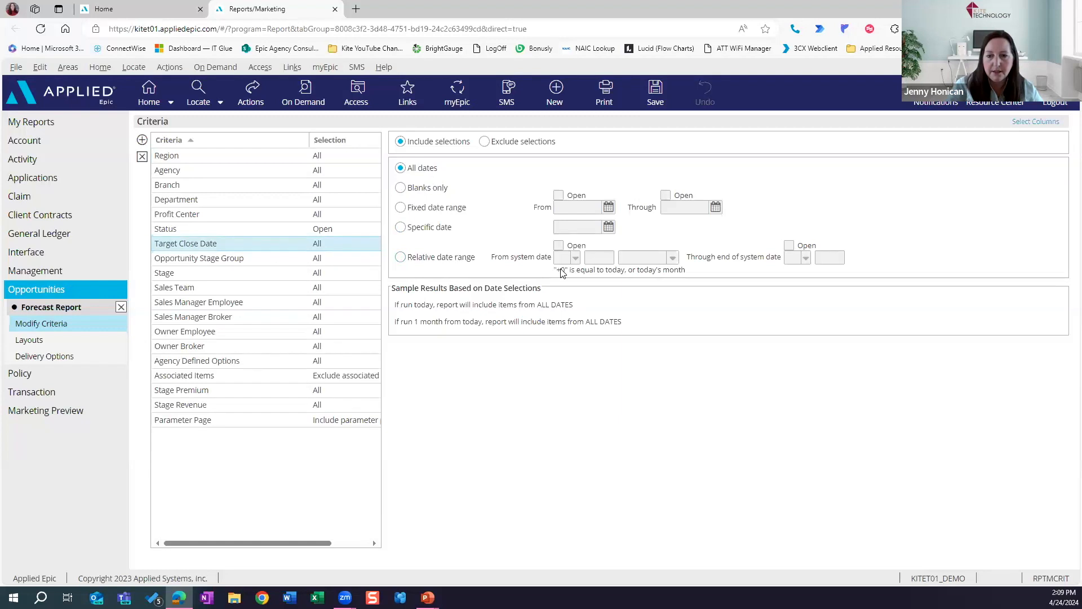
# Open the Hit Ratio Report from the Opportunities reports and view its Actual Closed Date criterion
pyautogui.click(68, 296)
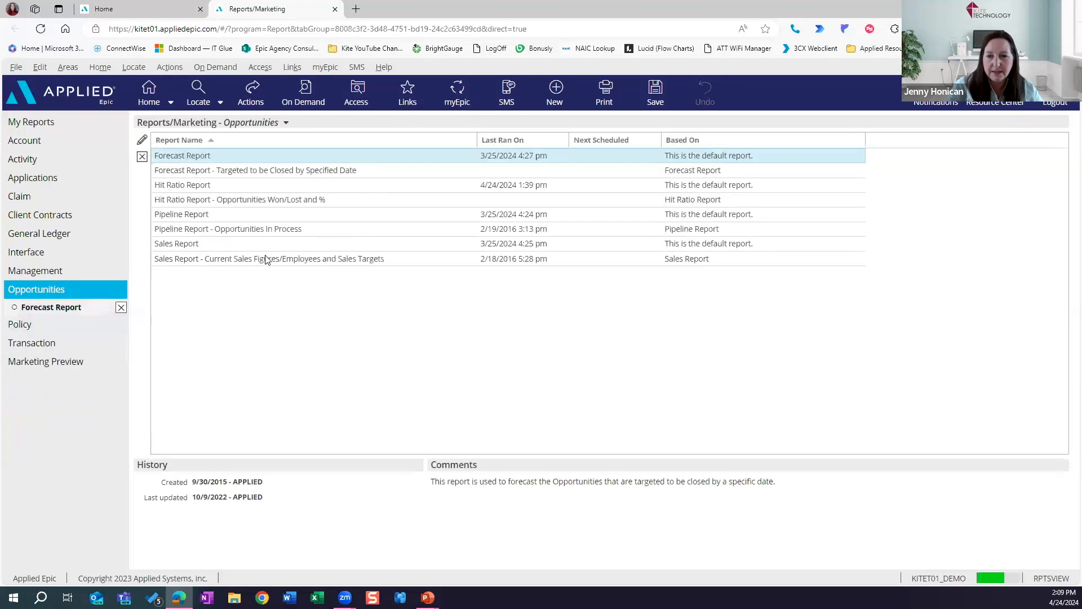
pyautogui.click(238, 187)
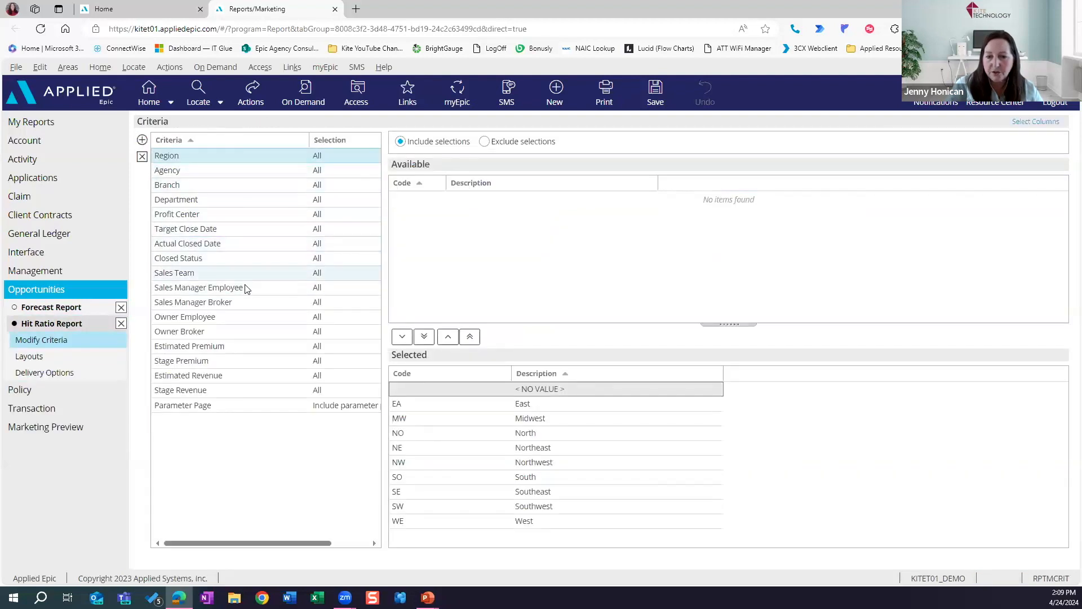
pyautogui.click(224, 248)
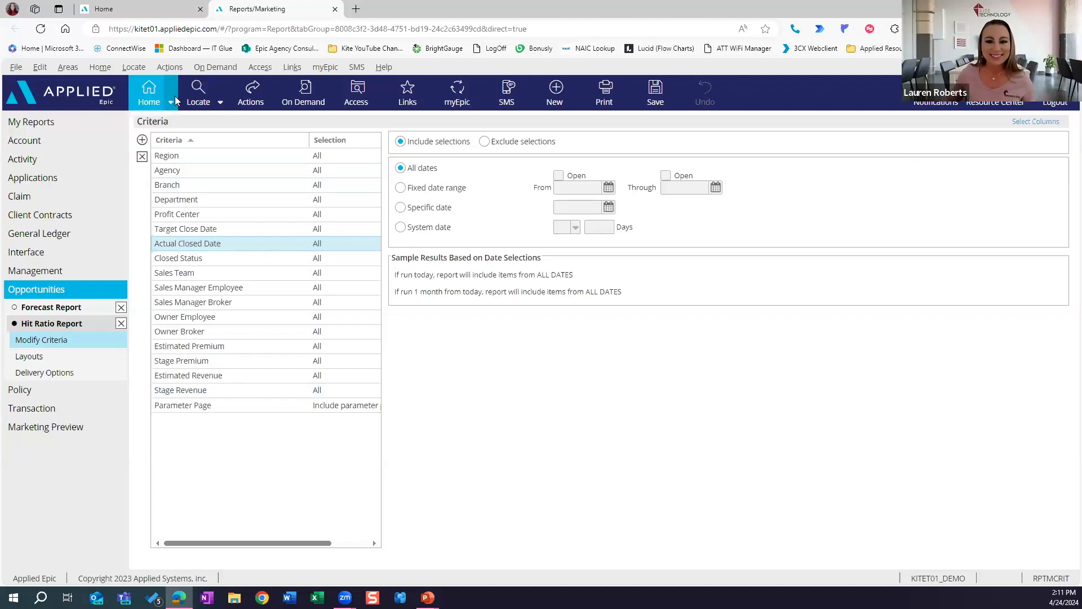
# Open the Empire State Building account's opportunities, view the blank new-opportunity form, and close it without adding anything
pyautogui.click(220, 103)
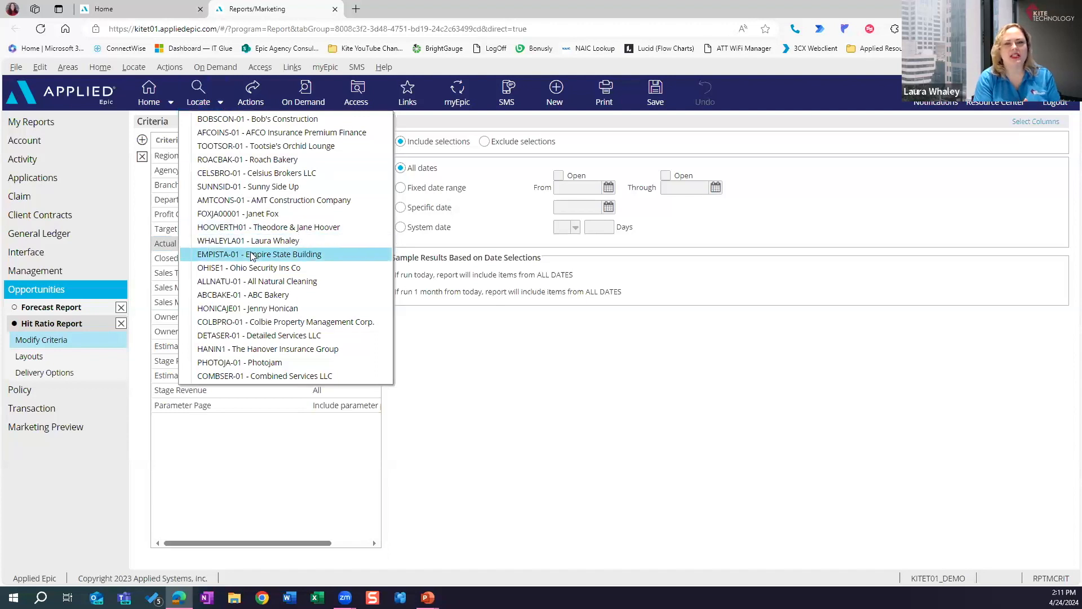
pyautogui.click(361, 254)
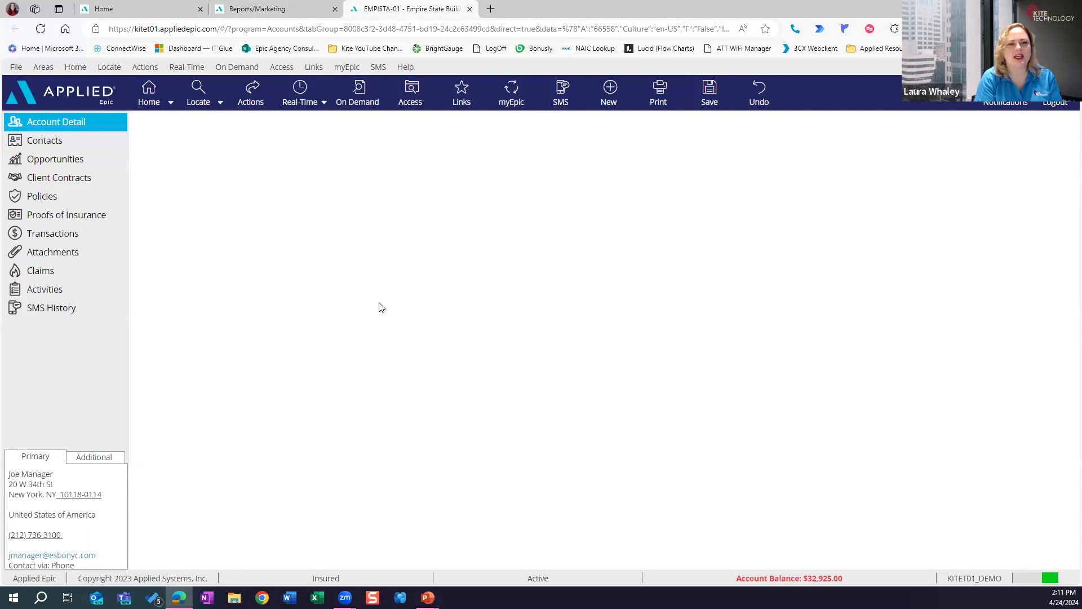
pyautogui.click(77, 161)
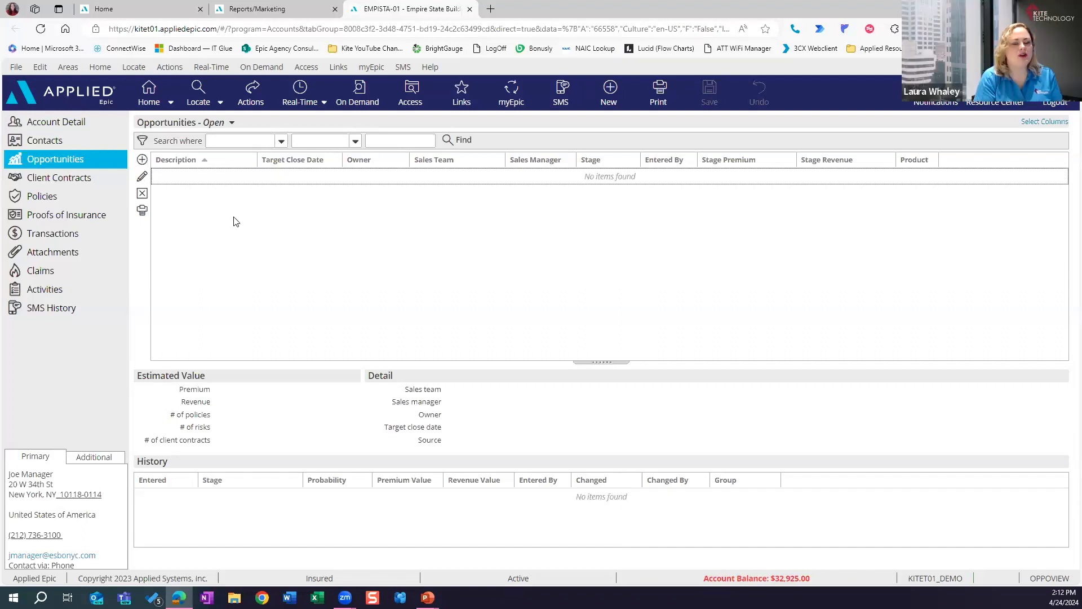
pyautogui.click(142, 159)
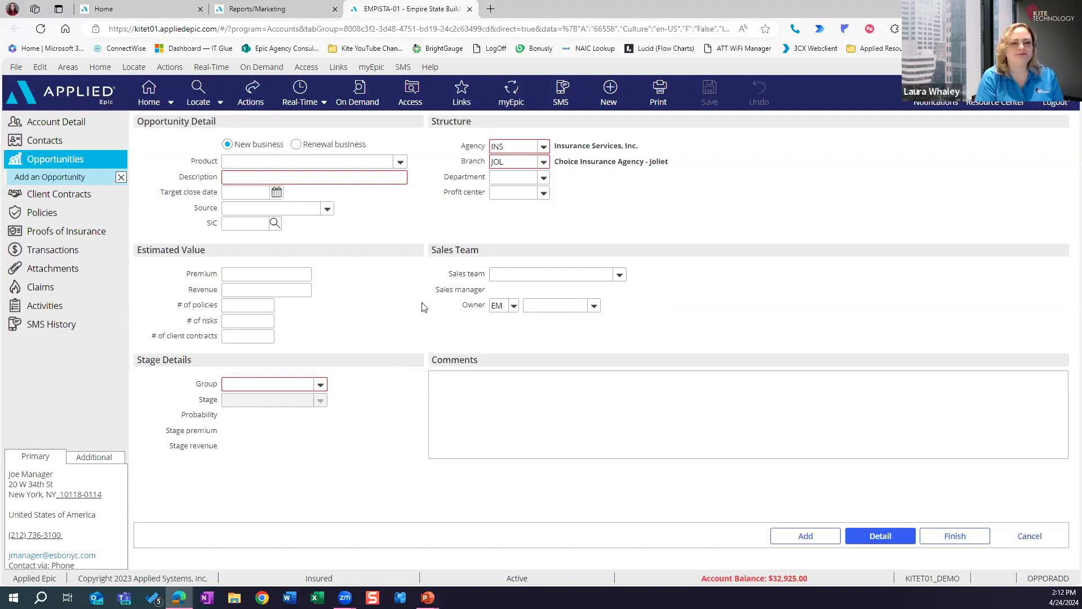
pyautogui.click(122, 177)
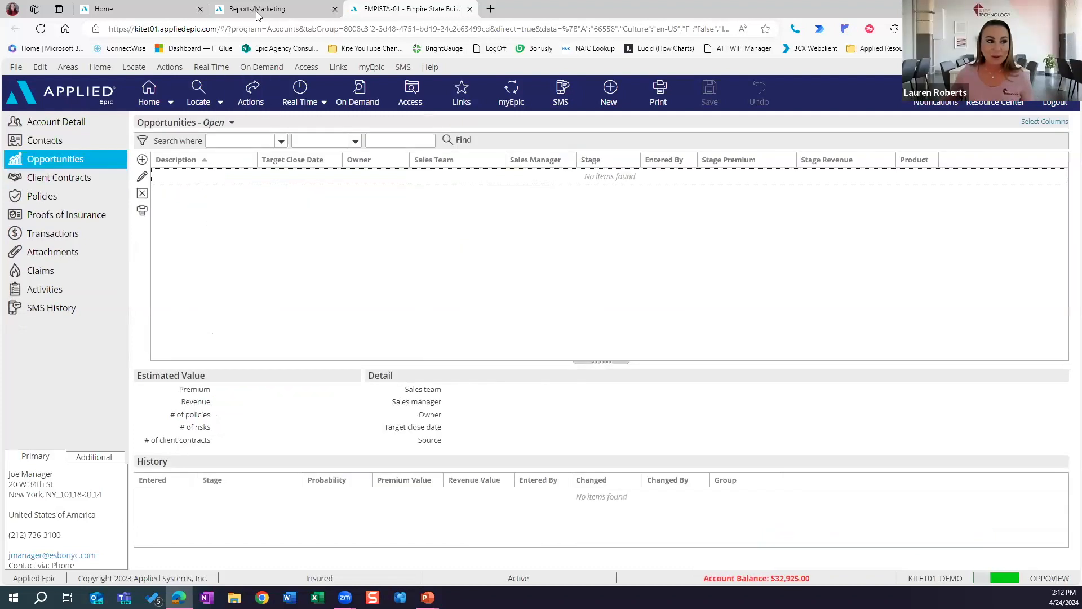
# Go to the Home page and enlarge the Dashboards section to show its sales and pipeline charts in full
pyautogui.click(258, 9)
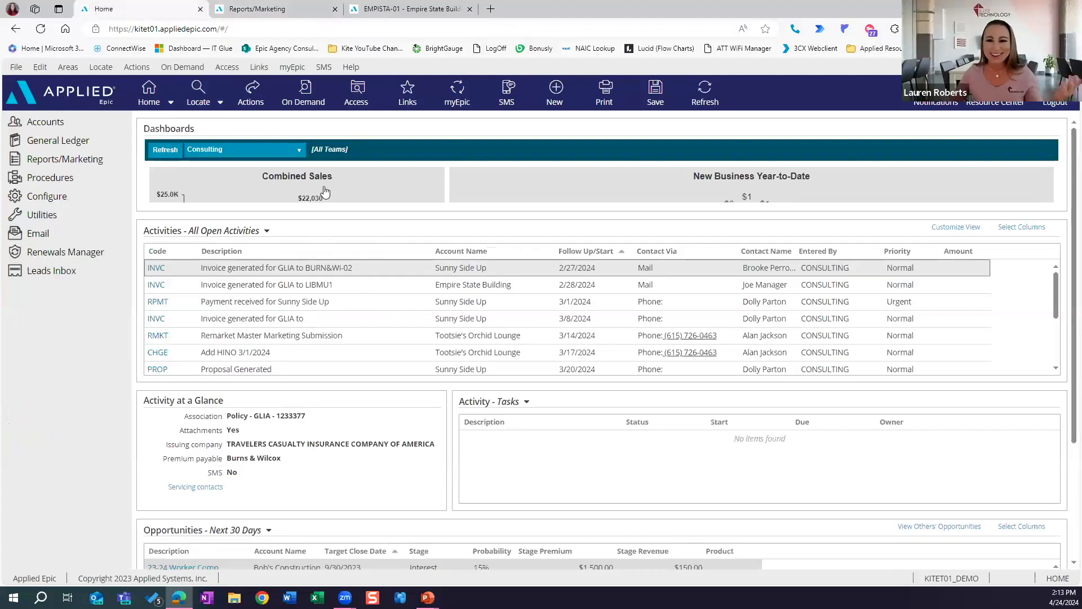
pyautogui.moveTo(358, 223); pyautogui.dragTo(355, 326)
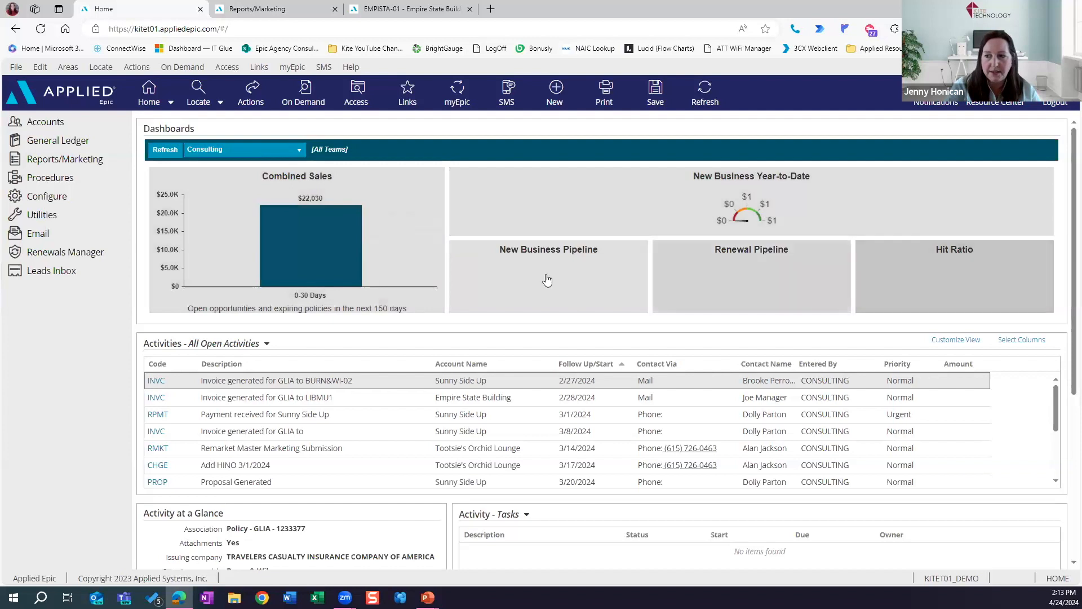
# Return to Reports/Marketing and display the list of Opportunities reports
pyautogui.click(397, 9)
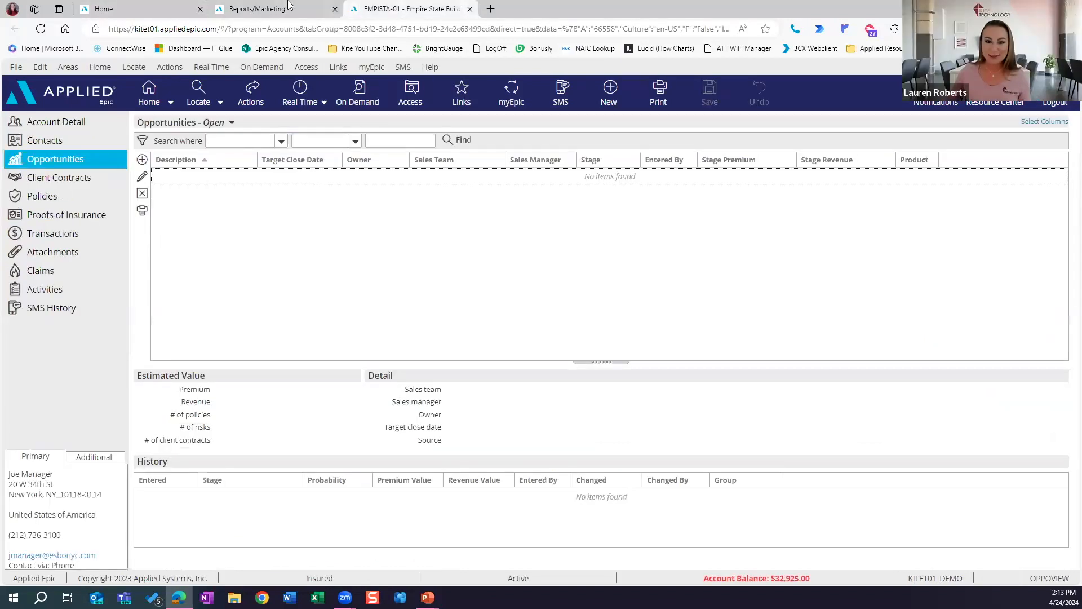
pyautogui.click(289, 5)
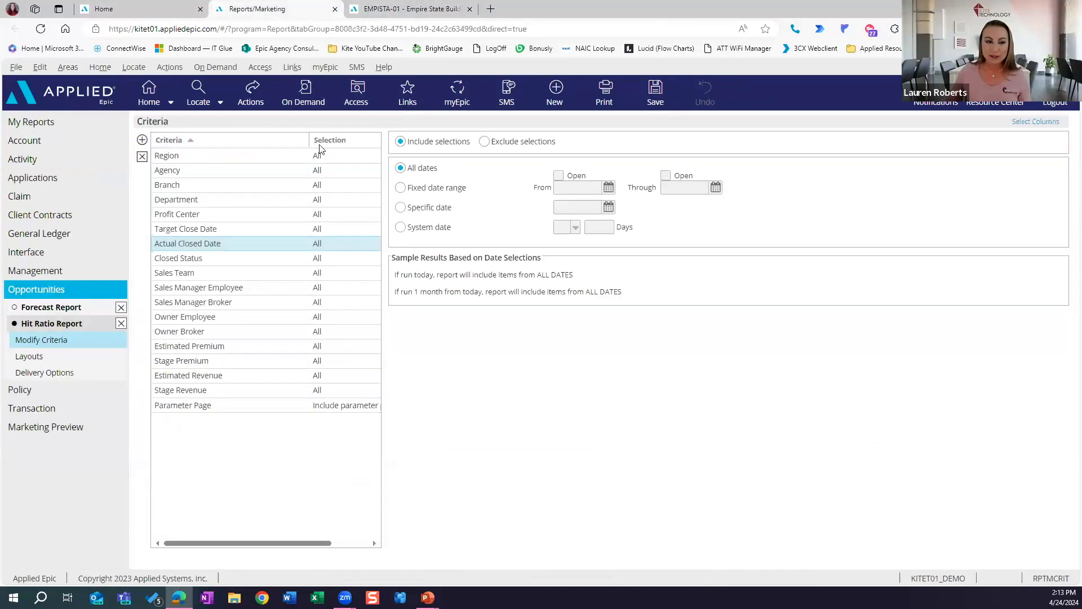
pyautogui.click(75, 292)
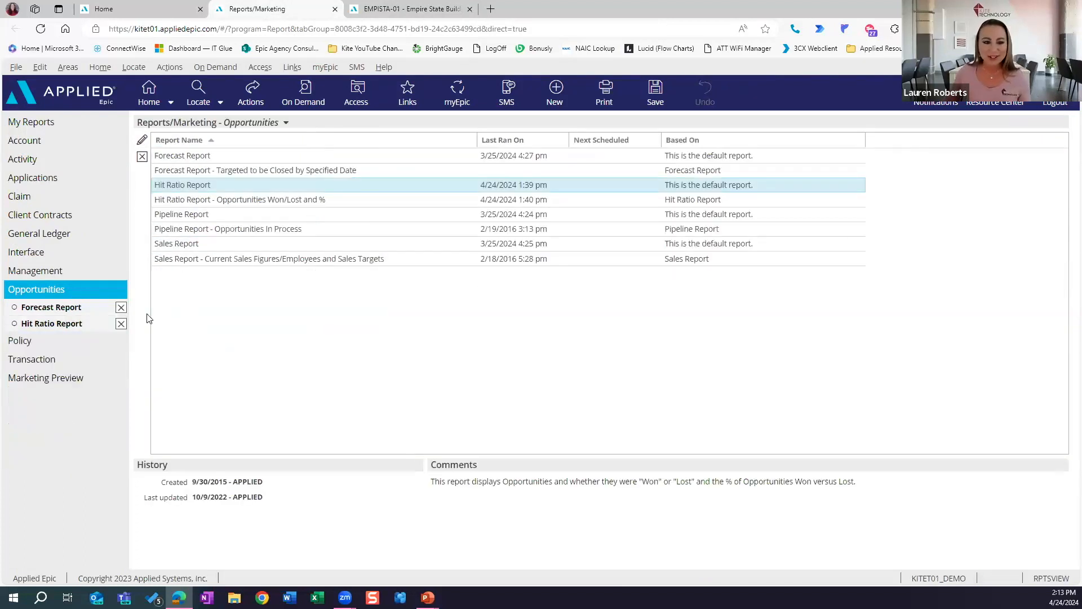
# Switch to the PowerPoint slide show and advance past the Using Opportunities Reports slide
pyautogui.click(20, 441)
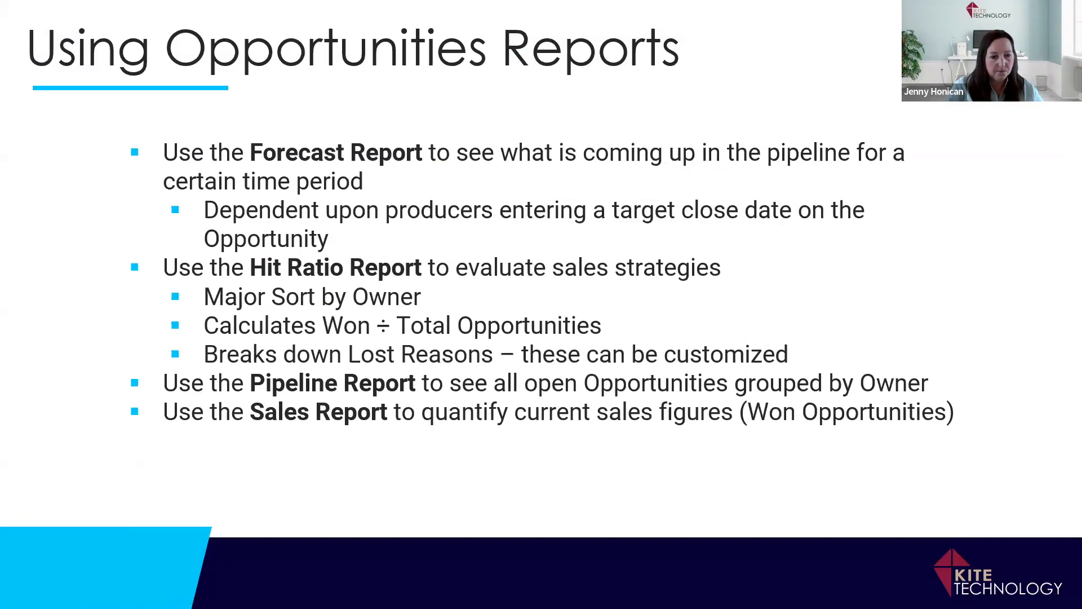
pyautogui.press('Right')
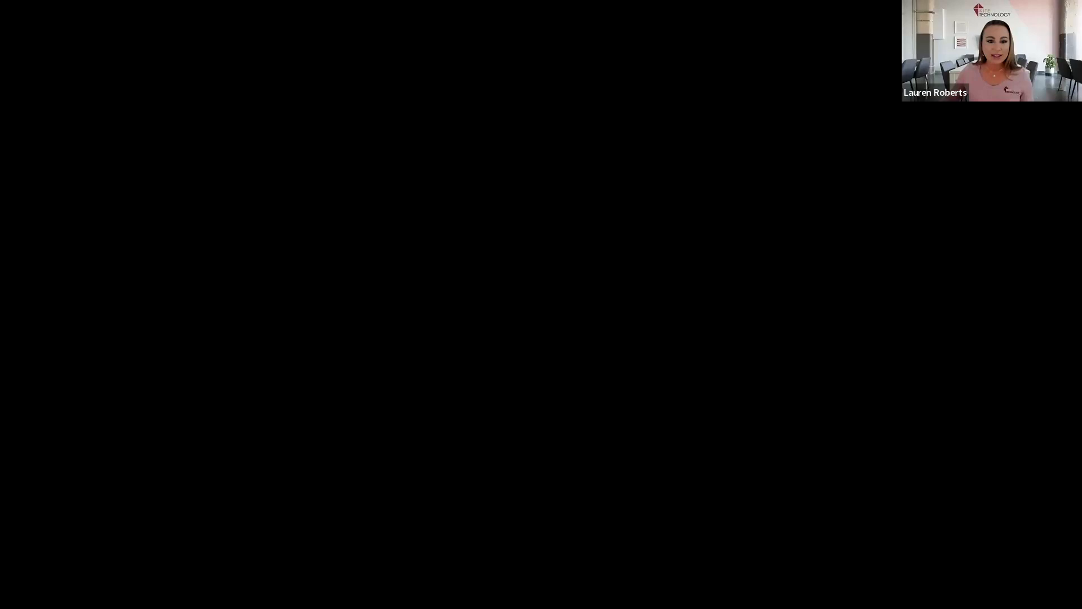
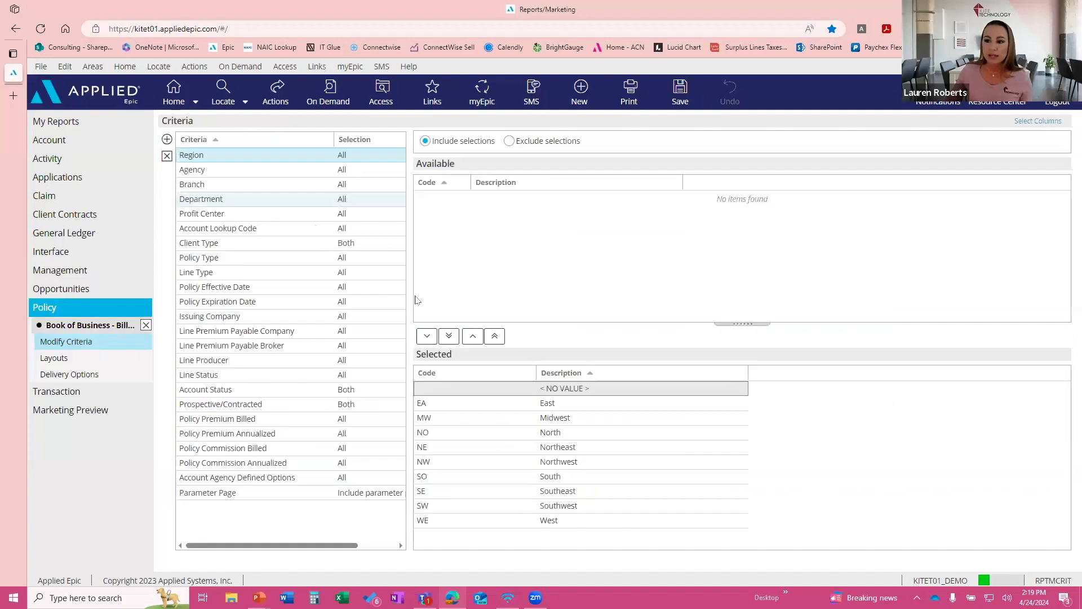
# Set the Policy Effective Date criterion to a relative date range from Open through system date +0 Days
pyautogui.click(341, 289)
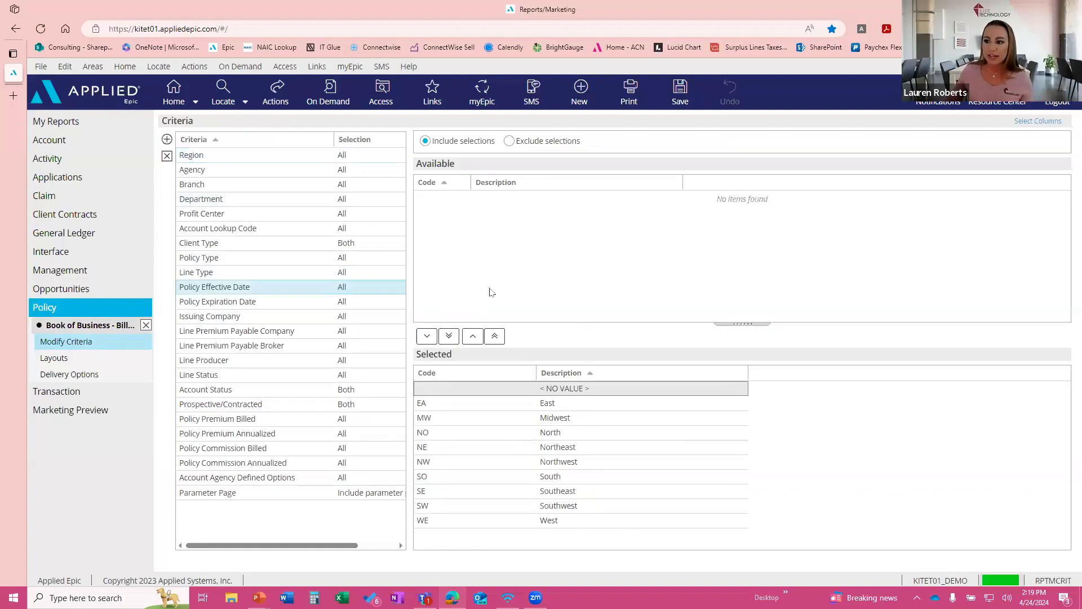
pyautogui.click(583, 225)
pyautogui.click(814, 225)
pyautogui.click(827, 226)
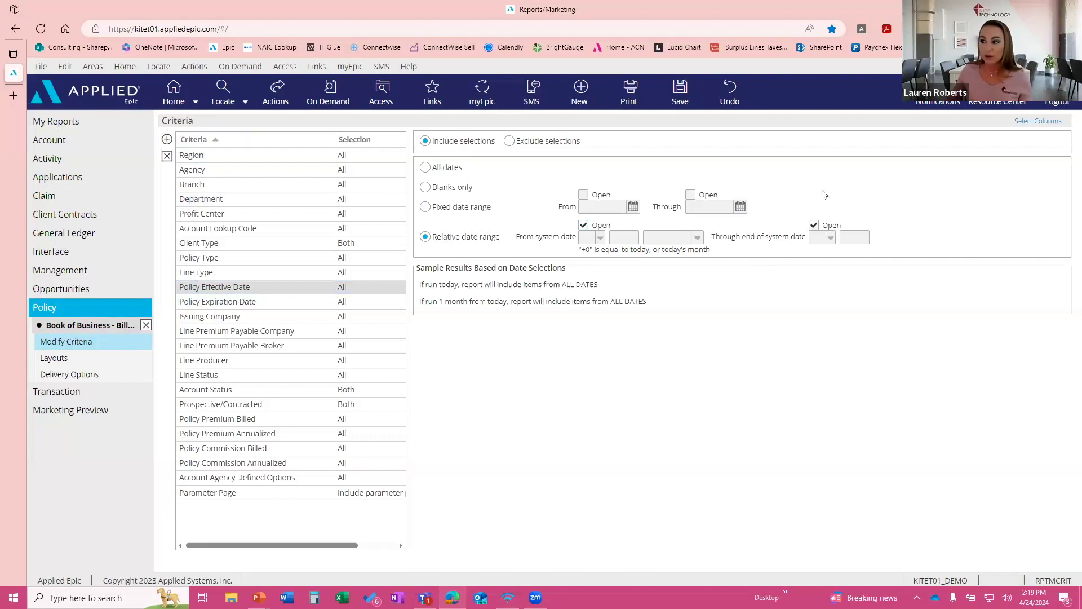
pyautogui.click(664, 237)
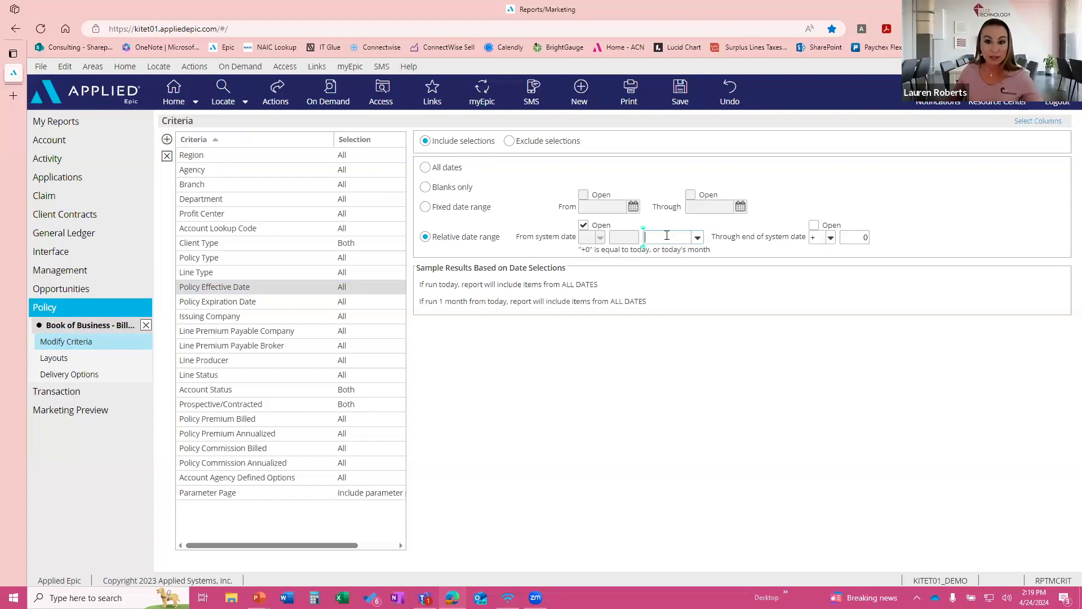
pyautogui.press('Tab')
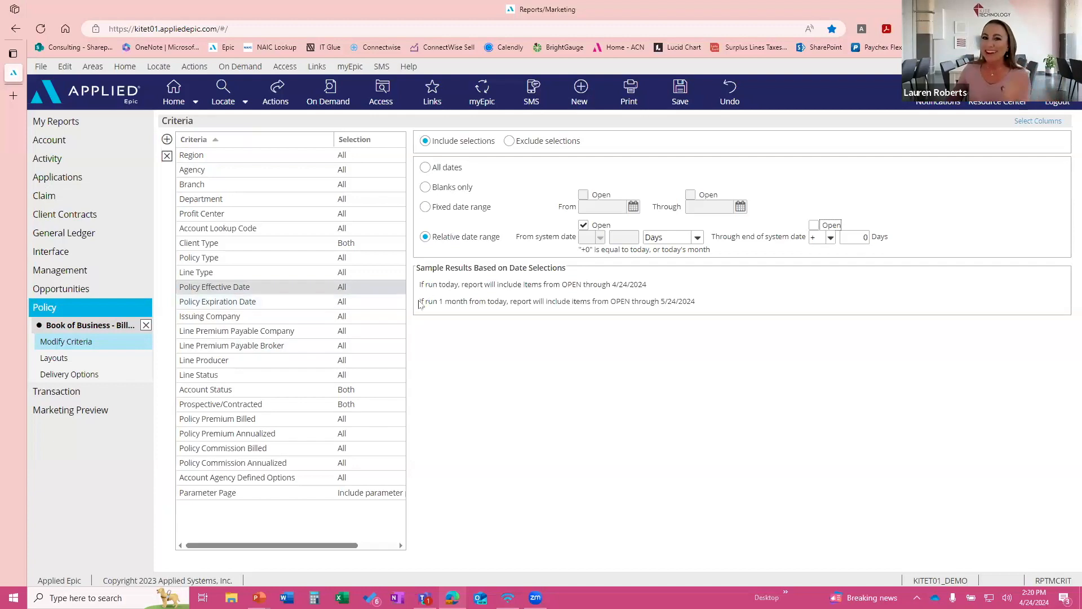
# Set the Policy Expiration Date criterion to a relative date range from system date +1 Days through Open
pyautogui.click(375, 303)
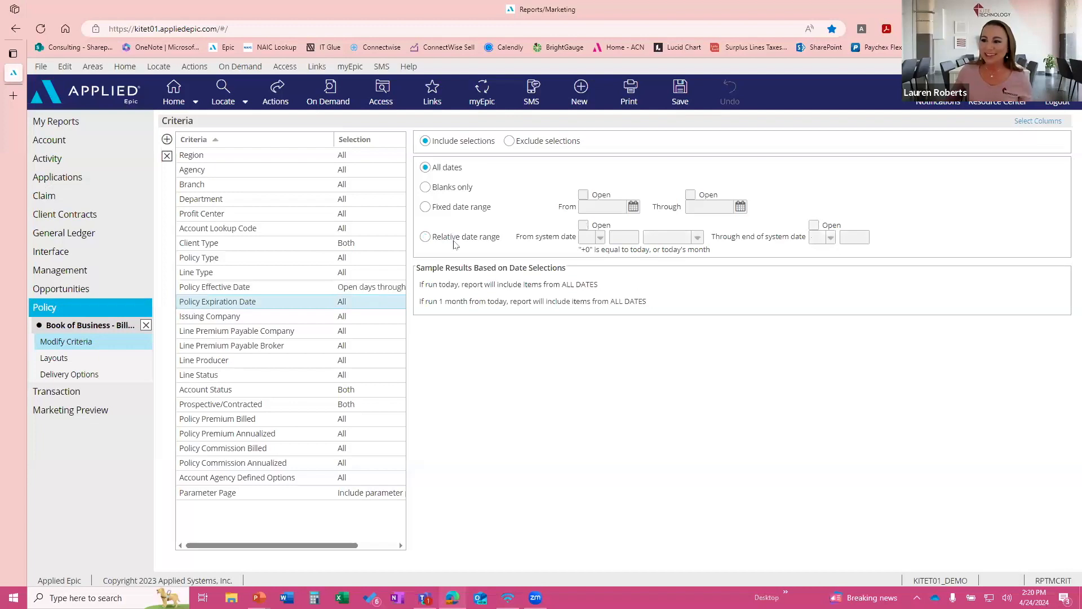
pyautogui.click(583, 225)
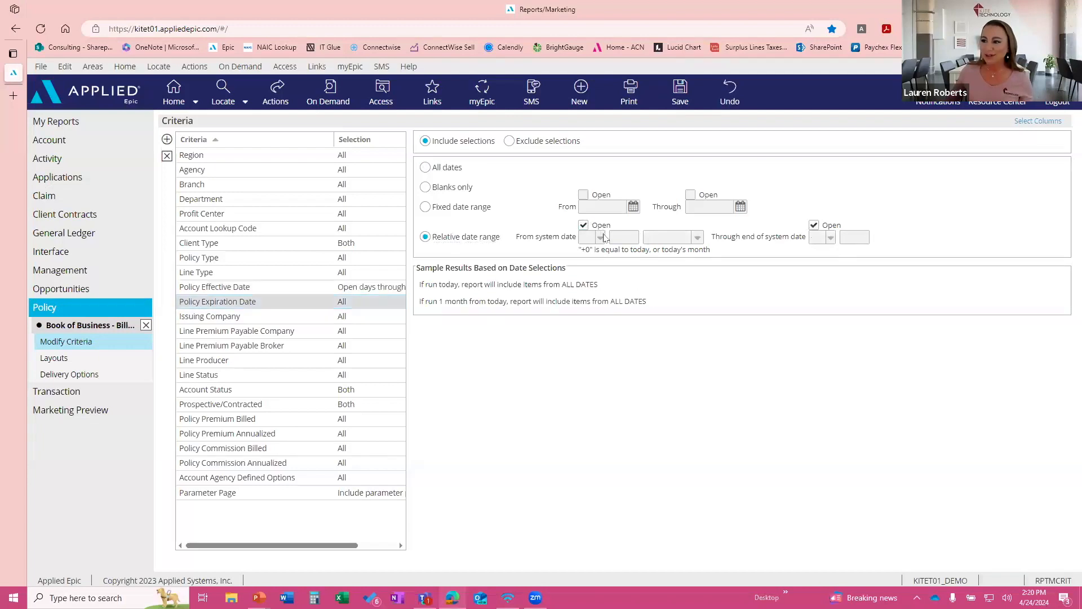
pyautogui.press('Tab')
pyautogui.press('Tab')
pyautogui.write('1')
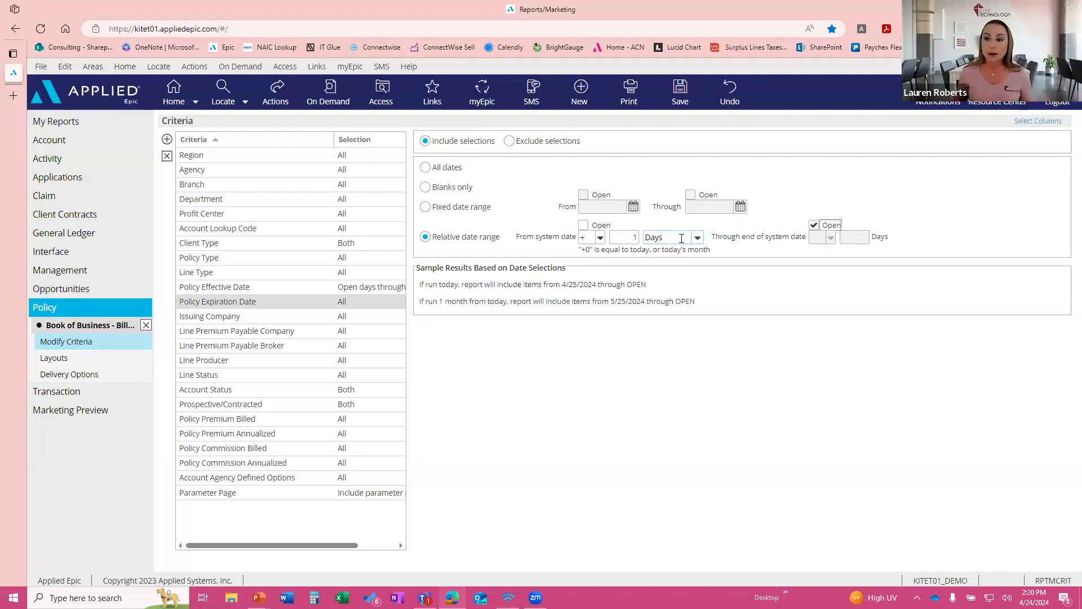
# Review the Client Type and Prospective/Contracted criteria options, and return to the list of Policy reports
pyautogui.click(338, 247)
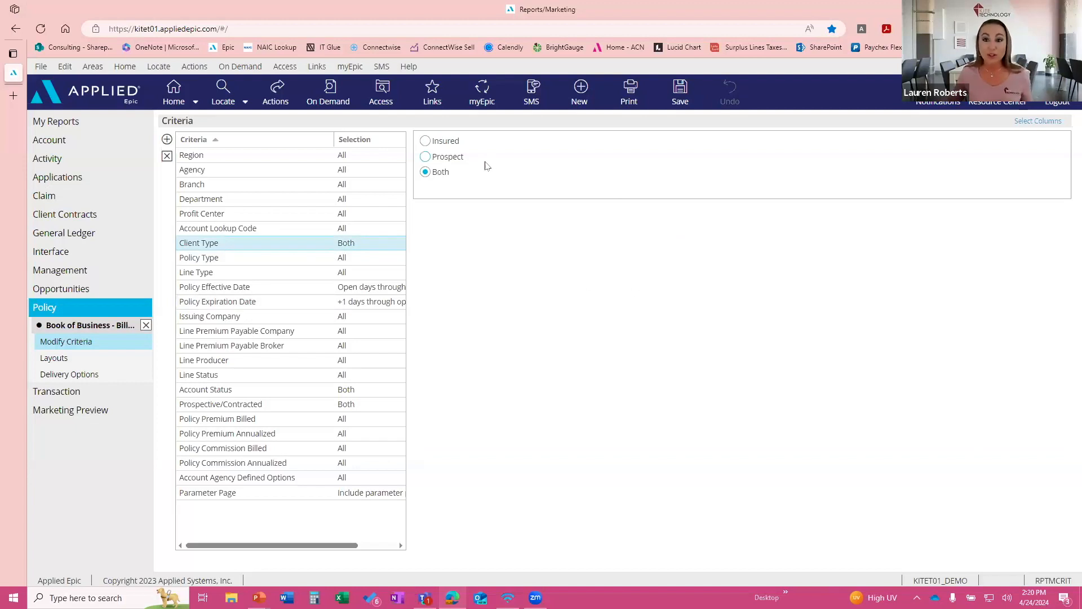
pyautogui.click(349, 405)
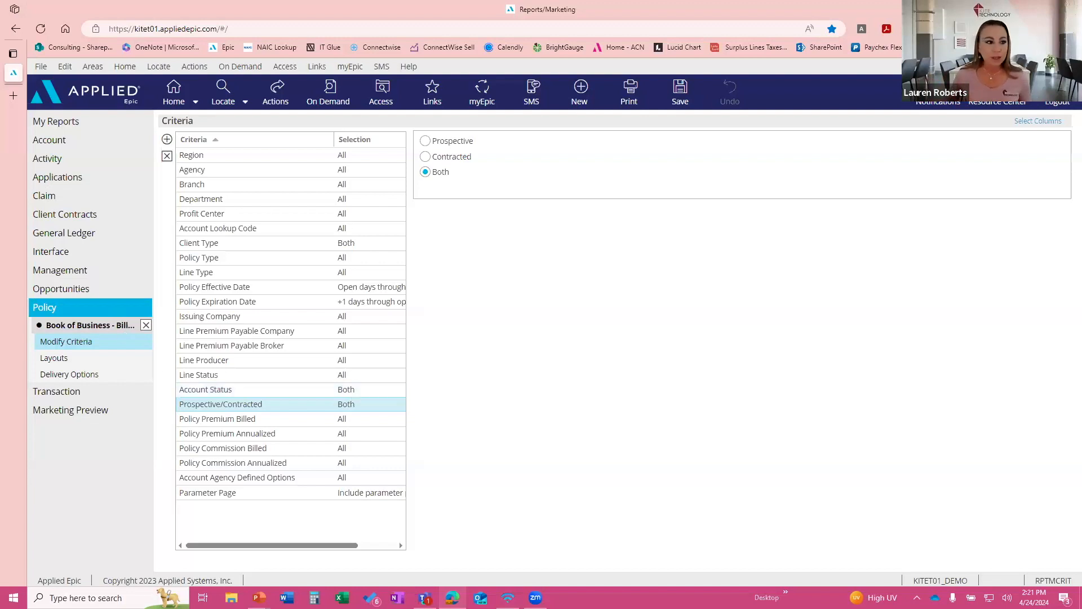
pyautogui.click(57, 307)
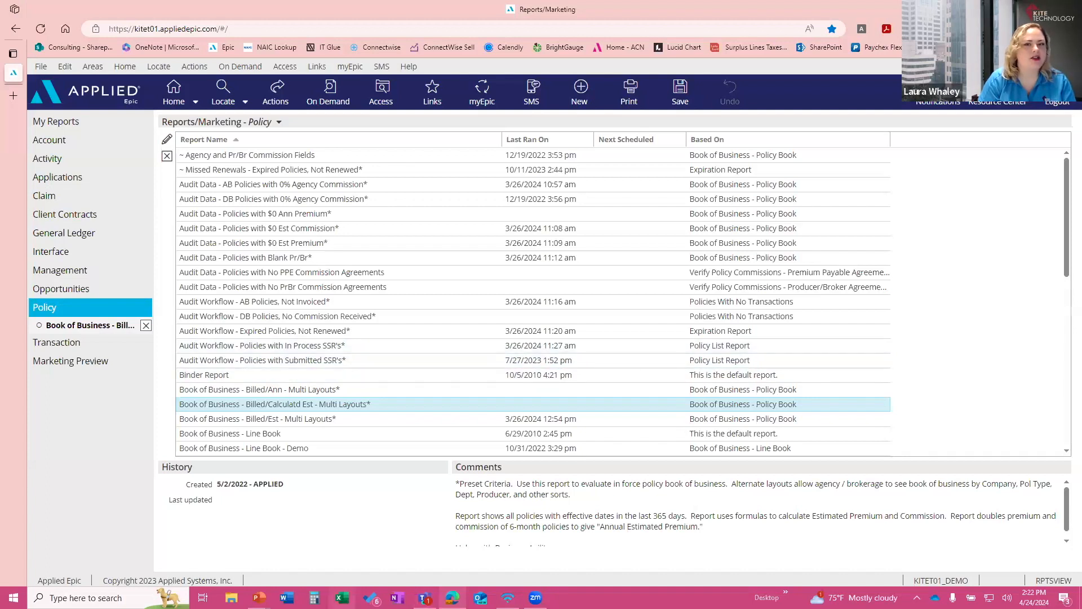
# Show the Using Policy Reports slide in the PowerPoint slide show and switch back to Applied Epic
pyautogui.click(259, 597)
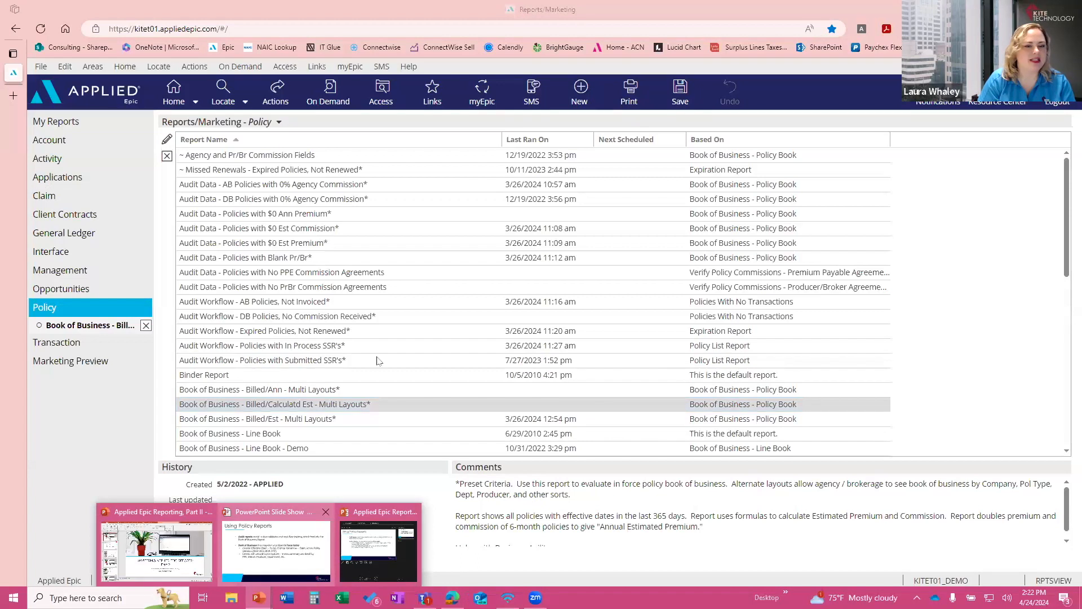
pyautogui.hotkey('alt', 'Tab')
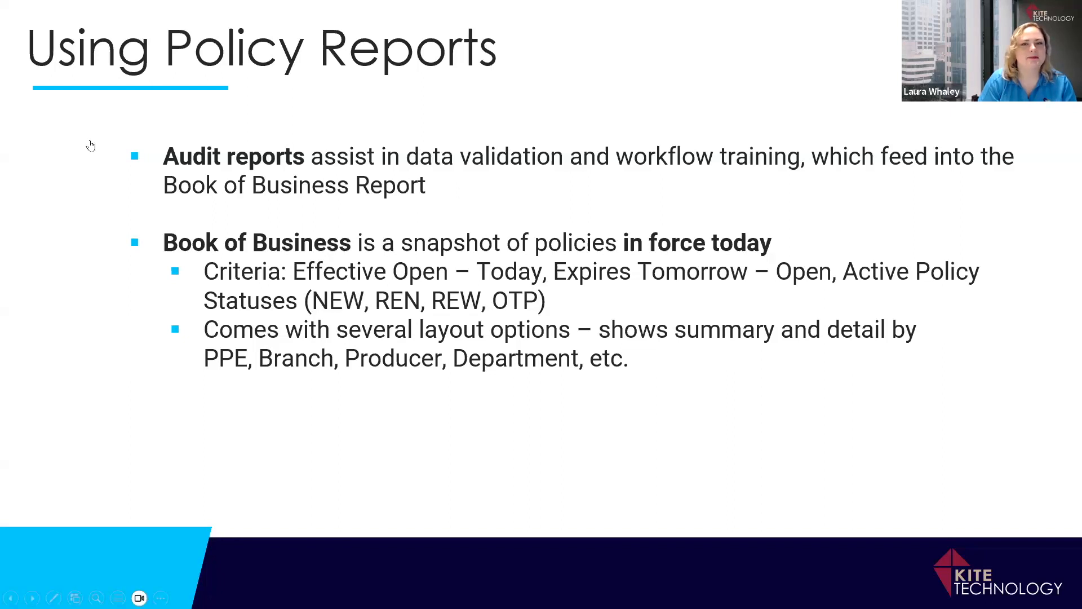
pyautogui.hotkey('alt', 'Tab')
# Open the Client Attachment List from the Account reports and view its Attached To Type criterion
pyautogui.click(134, 145)
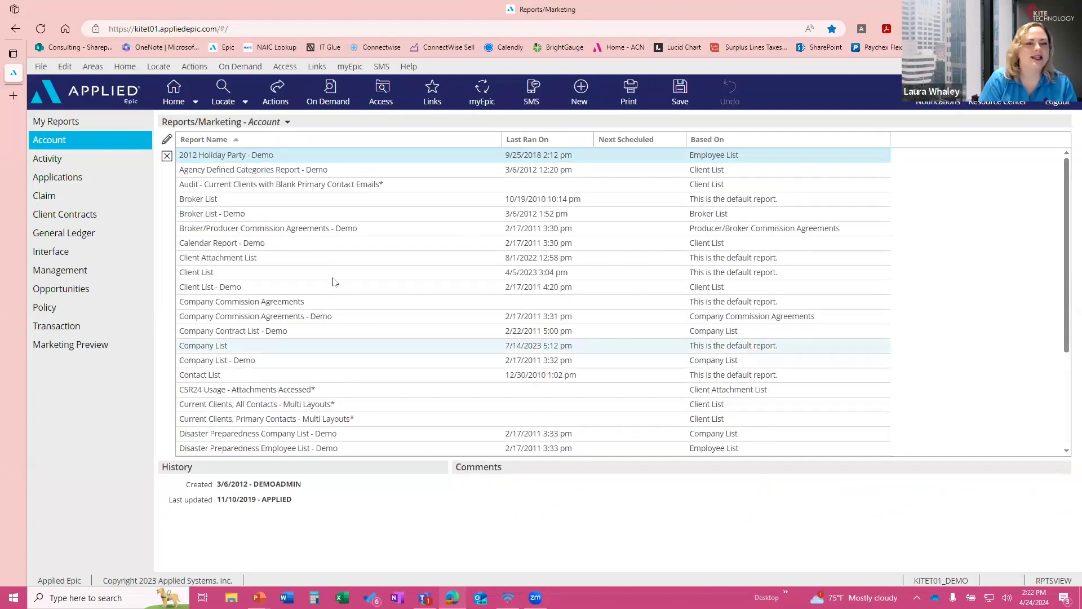
pyautogui.scroll(-1, 339, 269)
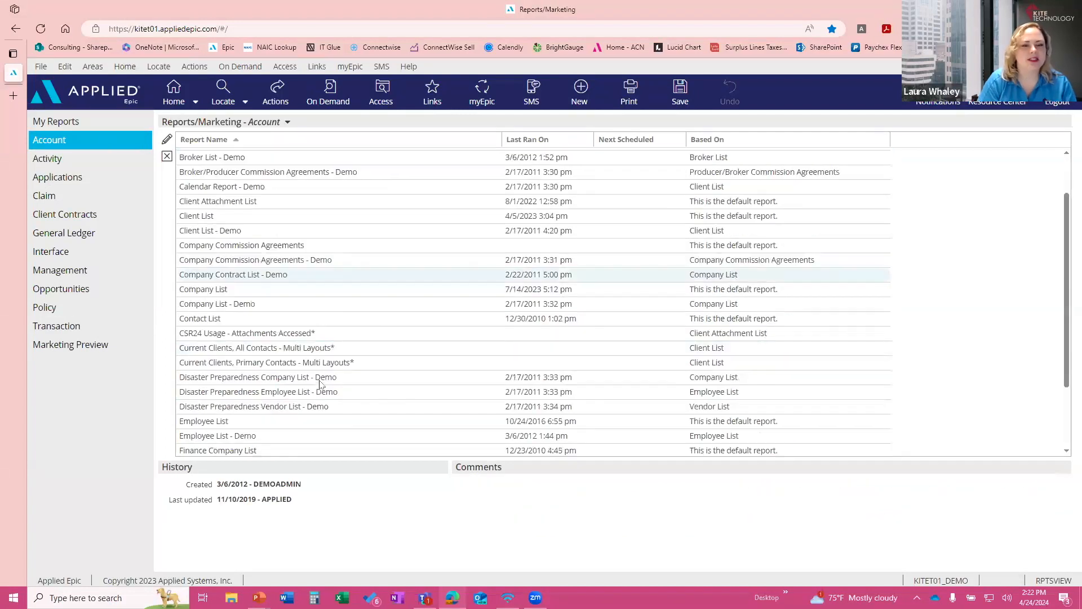
pyautogui.click(276, 204)
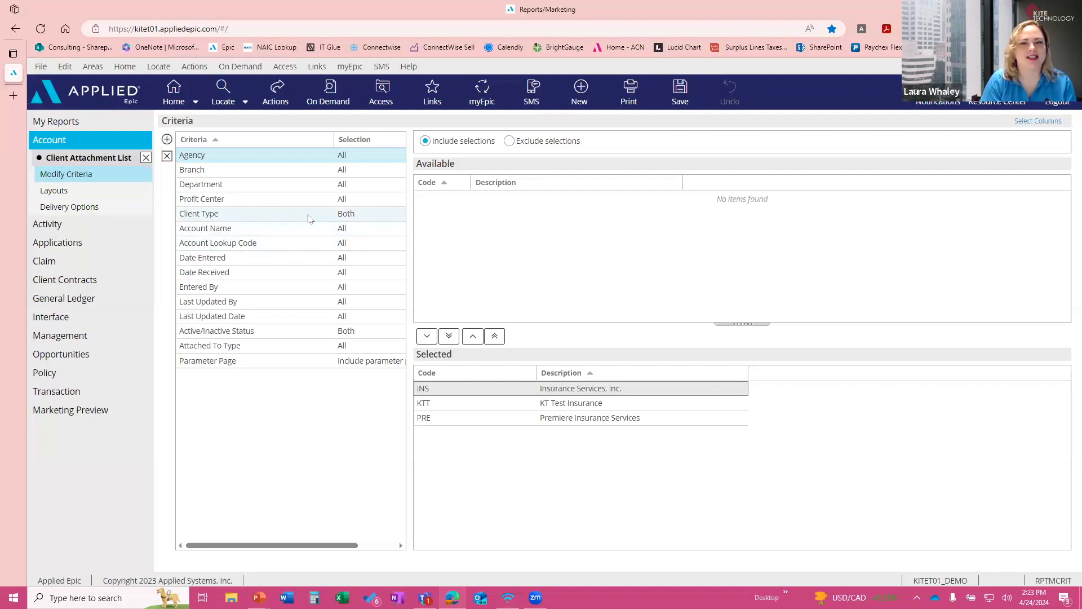
pyautogui.click(332, 350)
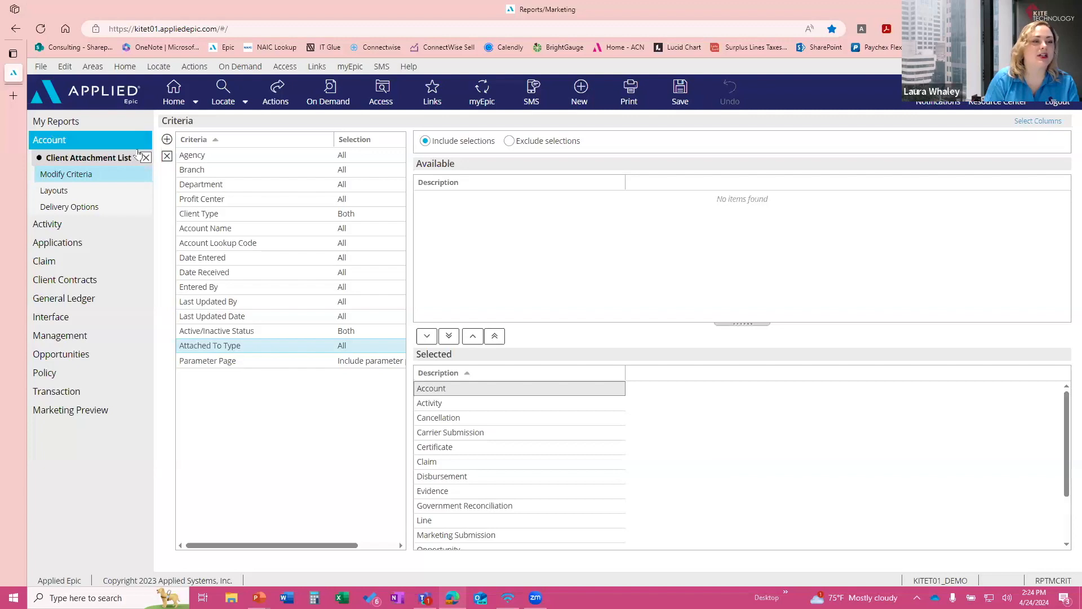
# Reopen the Book of Business - Billed/Calculatd Est - Multi Layouts report from the Policy reports and display its layouts
pyautogui.click(116, 204)
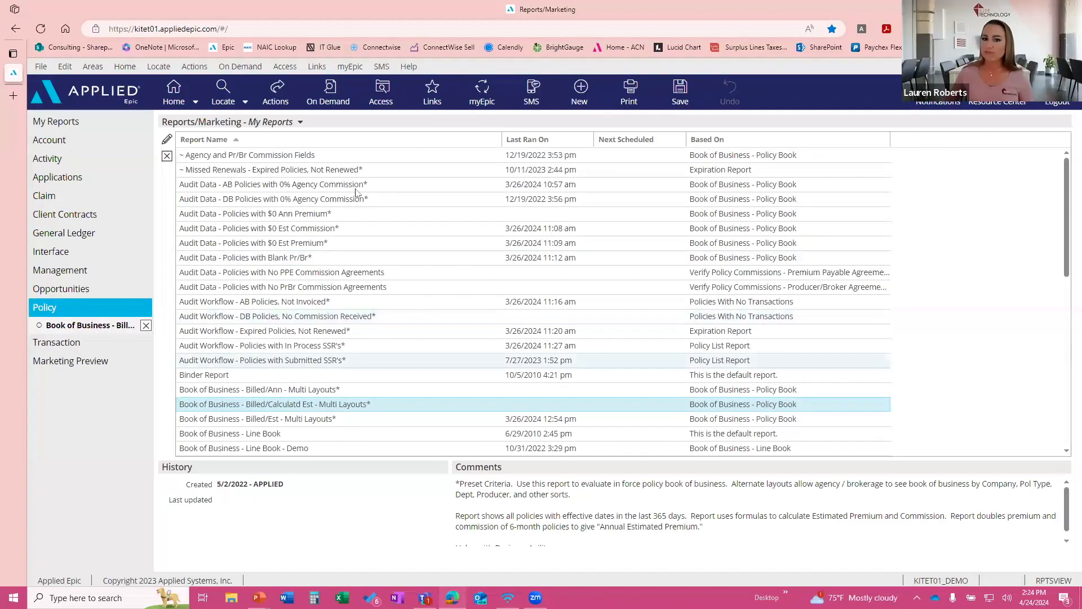
pyautogui.doubleClick(334, 404)
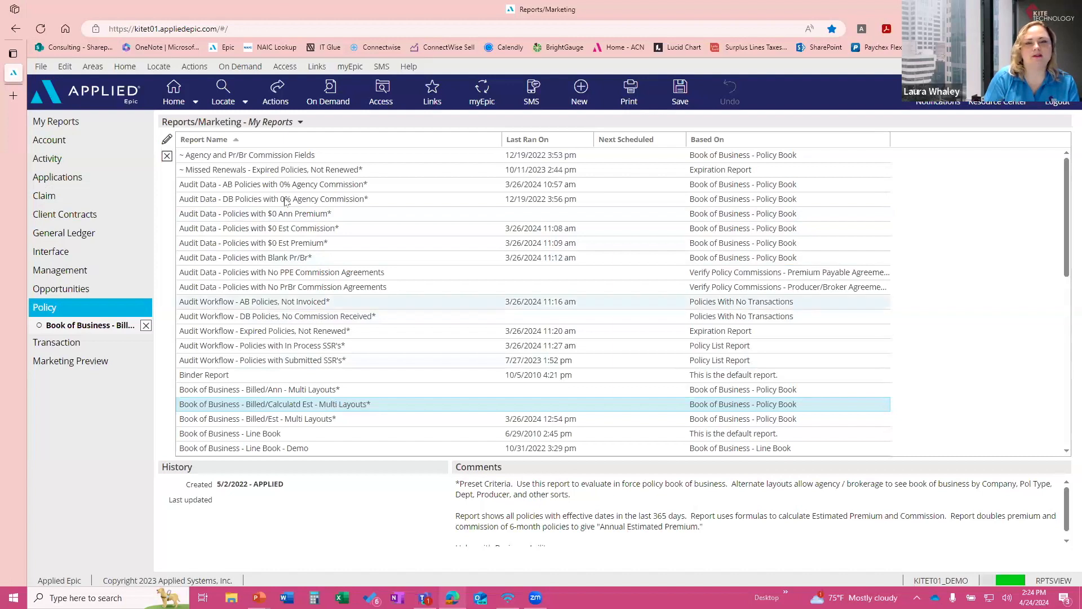
pyautogui.click(109, 359)
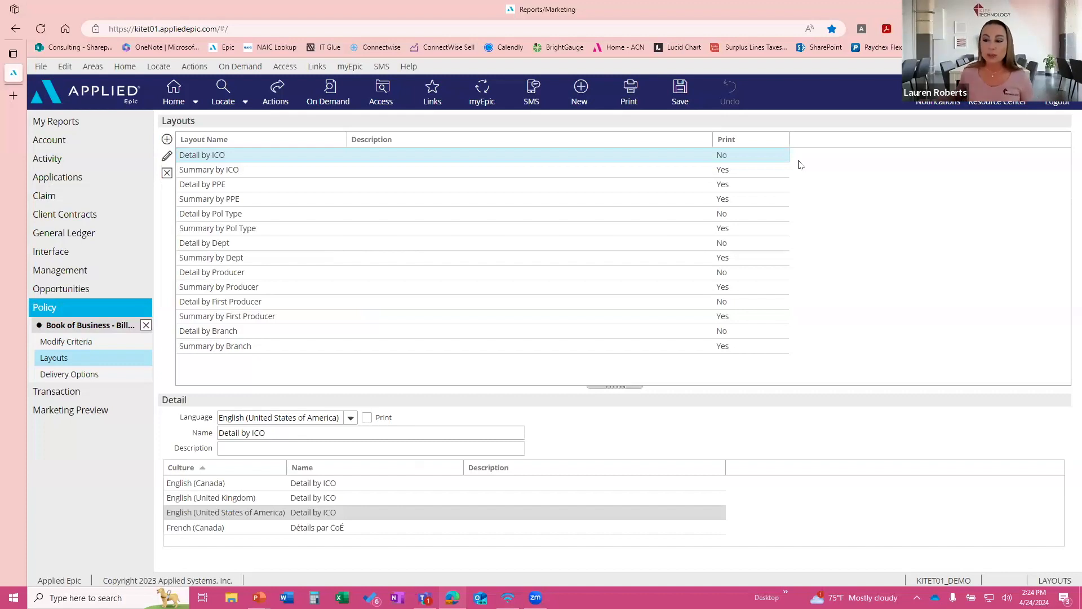
# Compare the Summary by ICO and Detail by ICO layouts, and switch to the PowerPoint slide show's Expiration Report, Lost Business and New Business slide
pyautogui.click(210, 171)
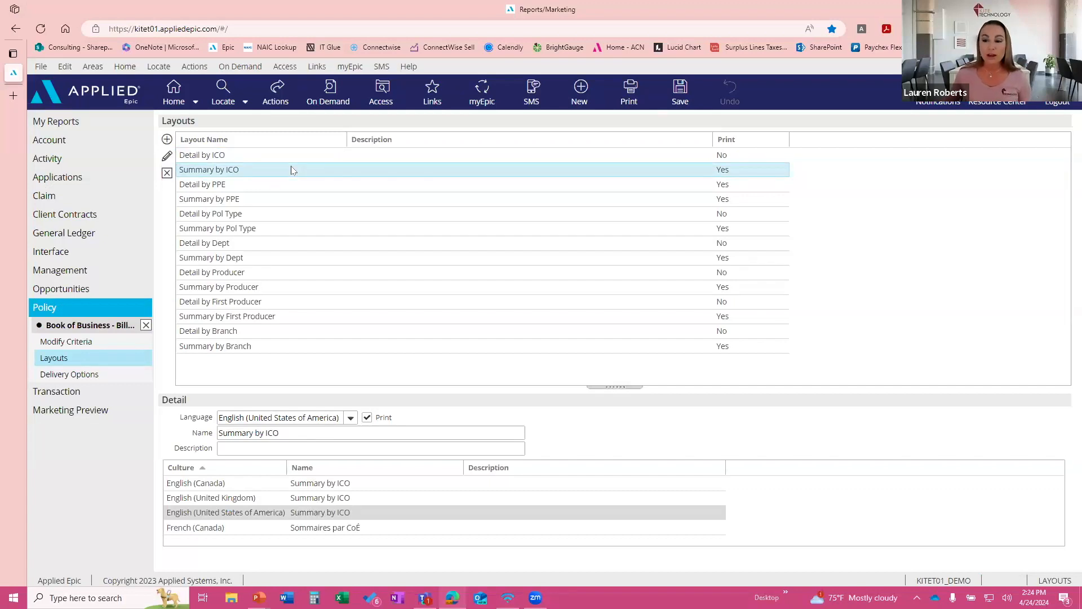
pyautogui.click(258, 161)
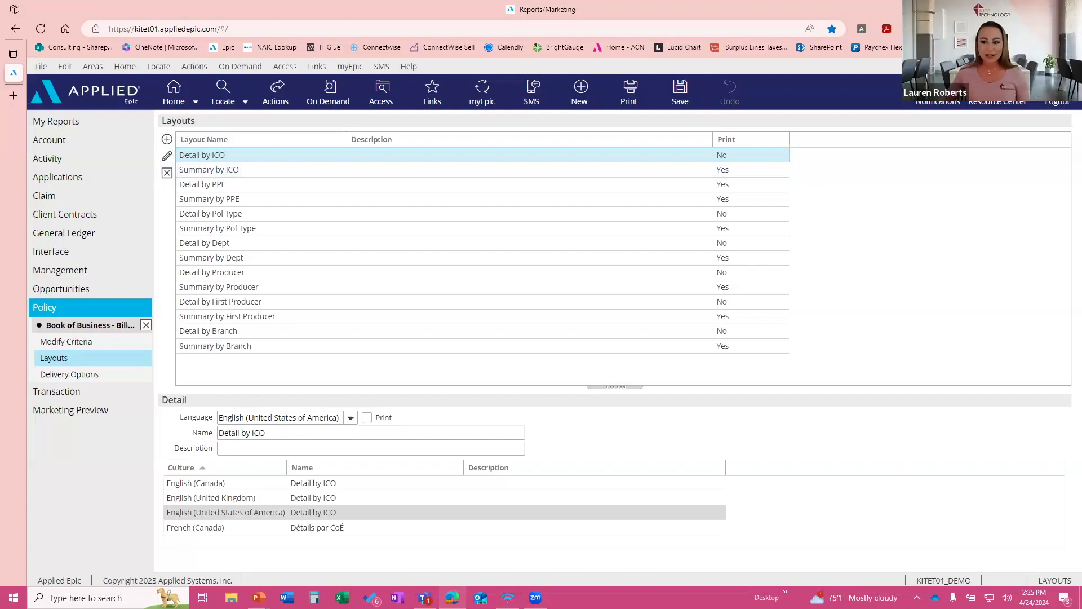
pyautogui.click(542, 390)
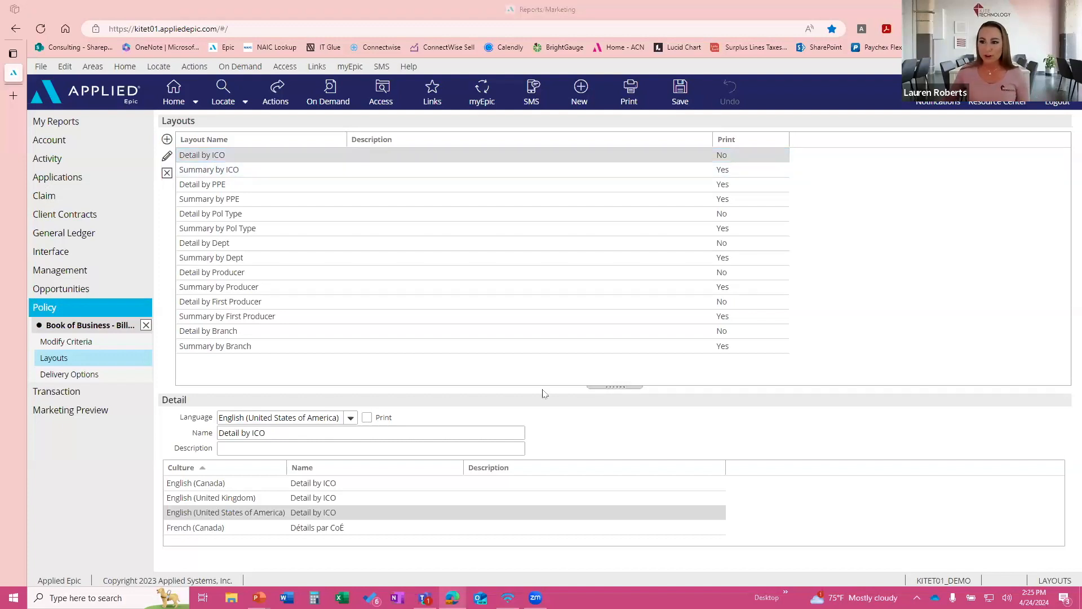
pyautogui.hotkey('alt', 'Tab')
pyautogui.press('Right')
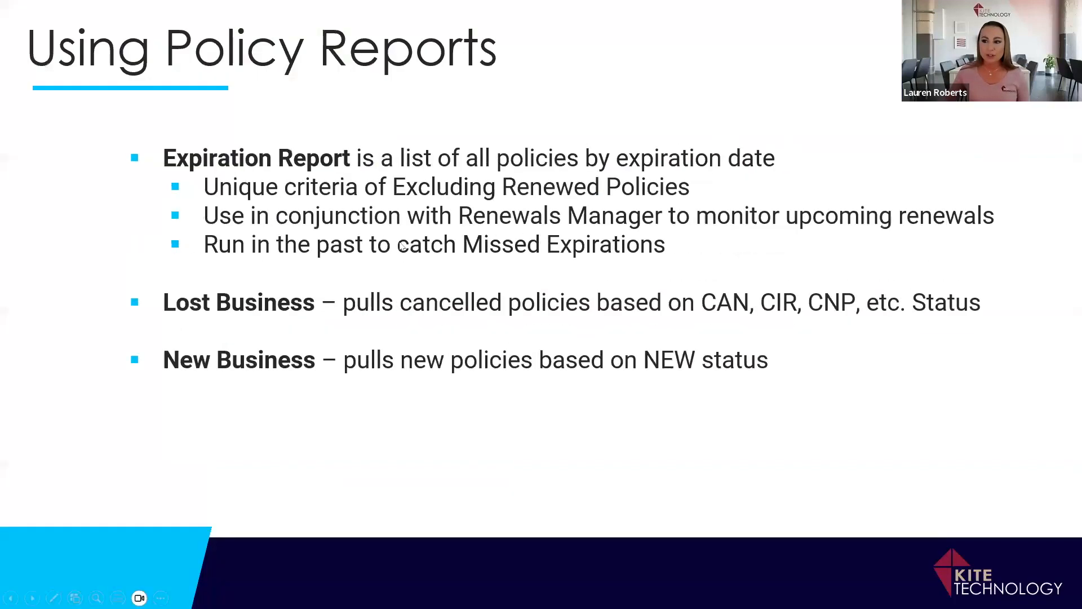
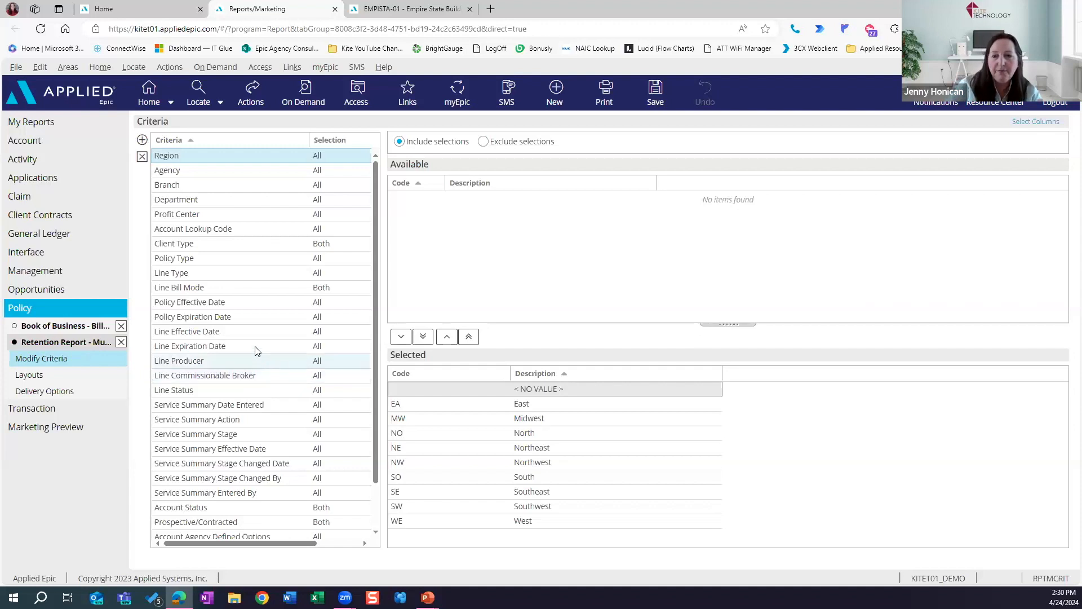
# Set the Retention Report's Policy Expiration Date criterion to a relative range from -365 days through +0 days of the system date
pyautogui.click(252, 317)
pyautogui.click(469, 237)
pyautogui.click(558, 226)
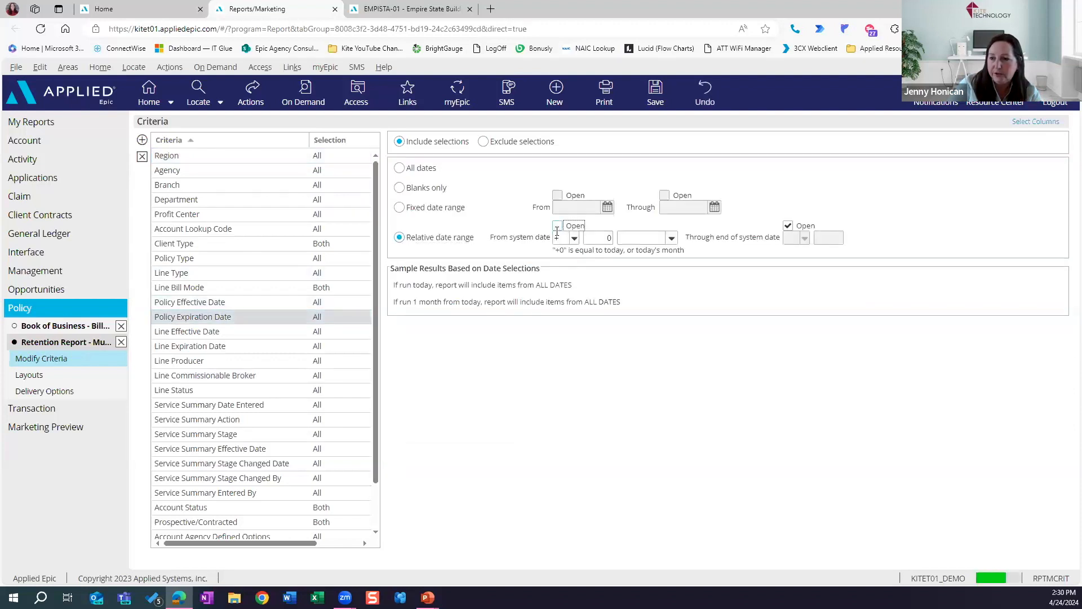
pyautogui.click(574, 237)
pyautogui.click(558, 253)
pyautogui.press('Tab')
pyautogui.write('365')
pyautogui.press('Tab')
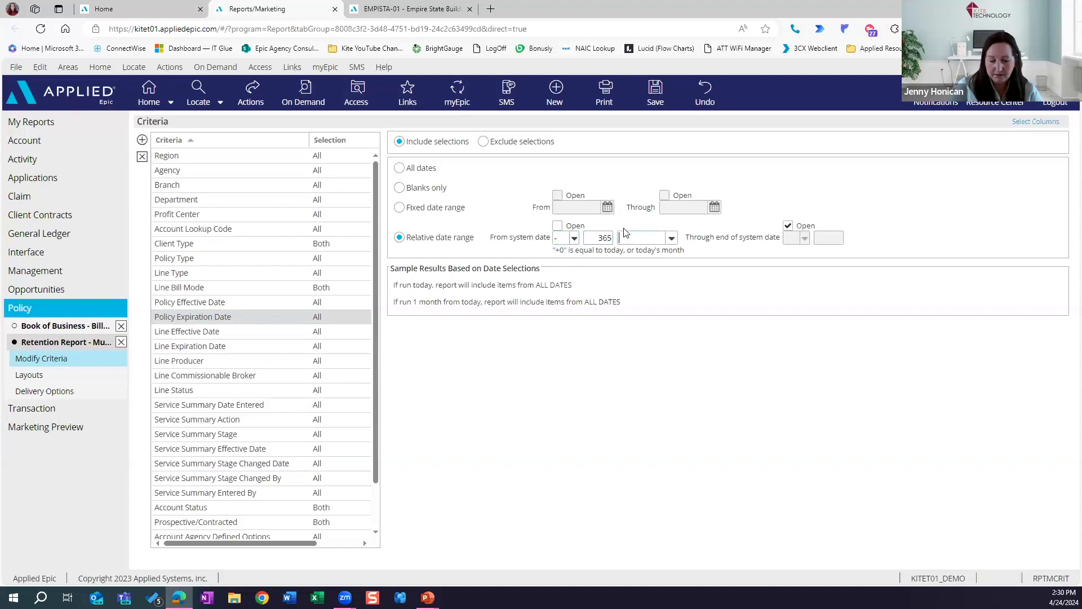
pyautogui.write('d')
pyautogui.click(794, 228)
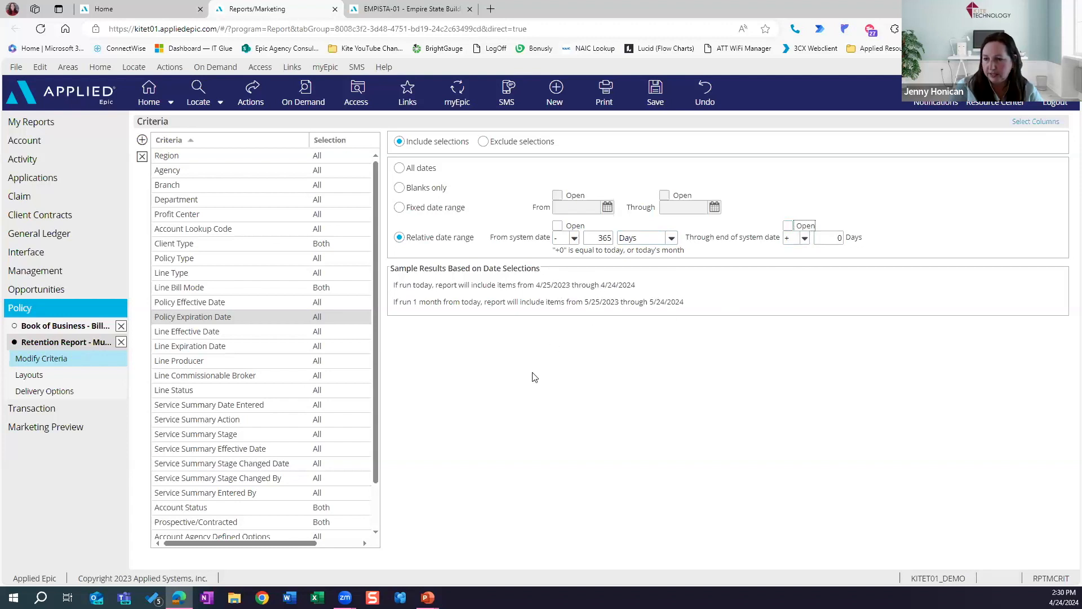
# Exclude inactive codes from the Line Status criterion and select all the active line statuses
pyautogui.click(223, 392)
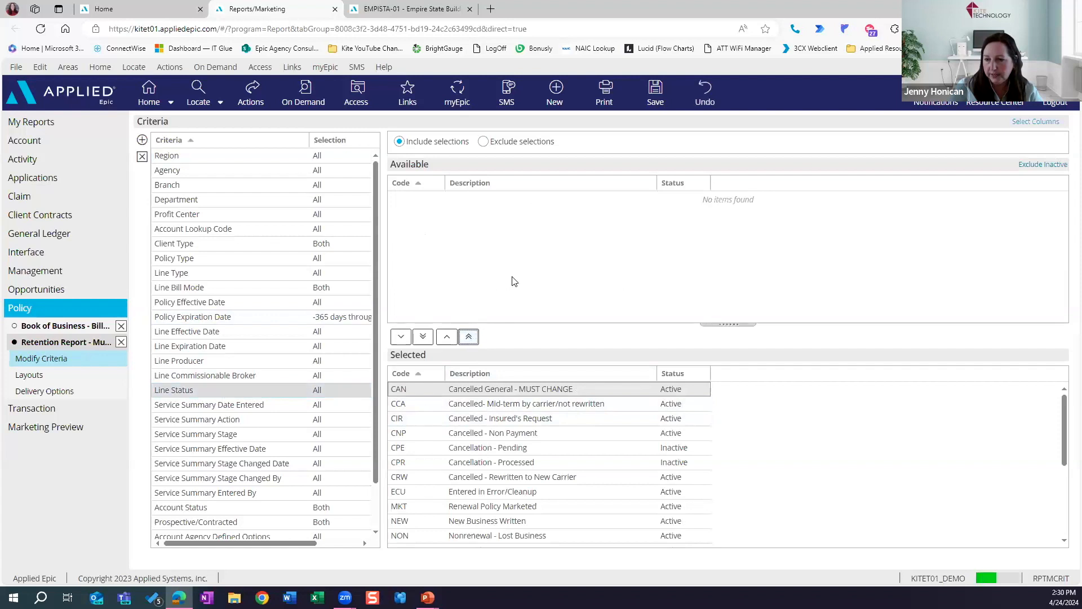
pyautogui.click(1042, 164)
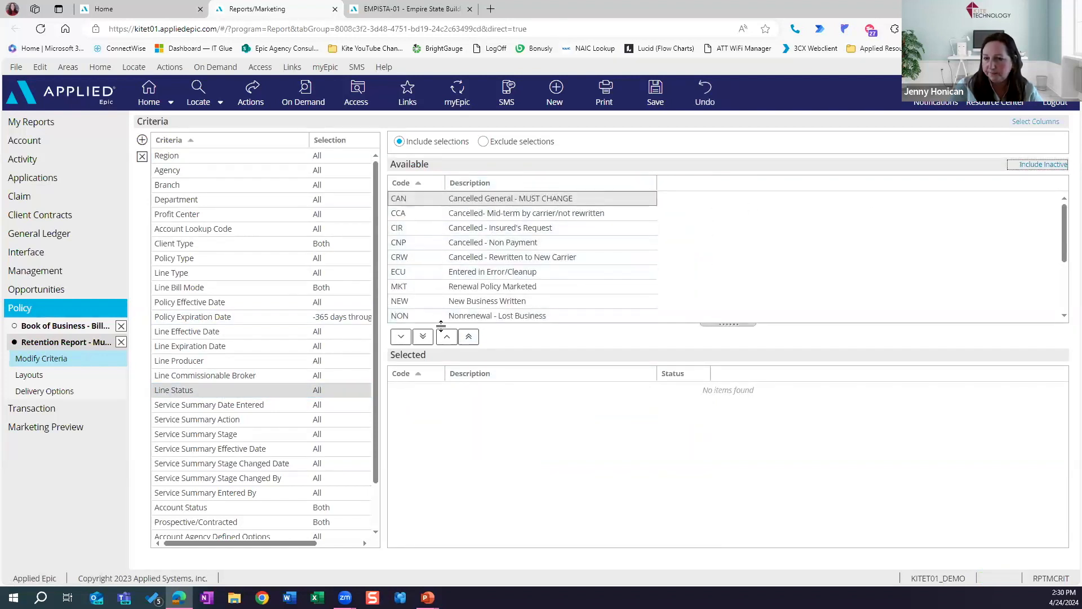
pyautogui.click(423, 337)
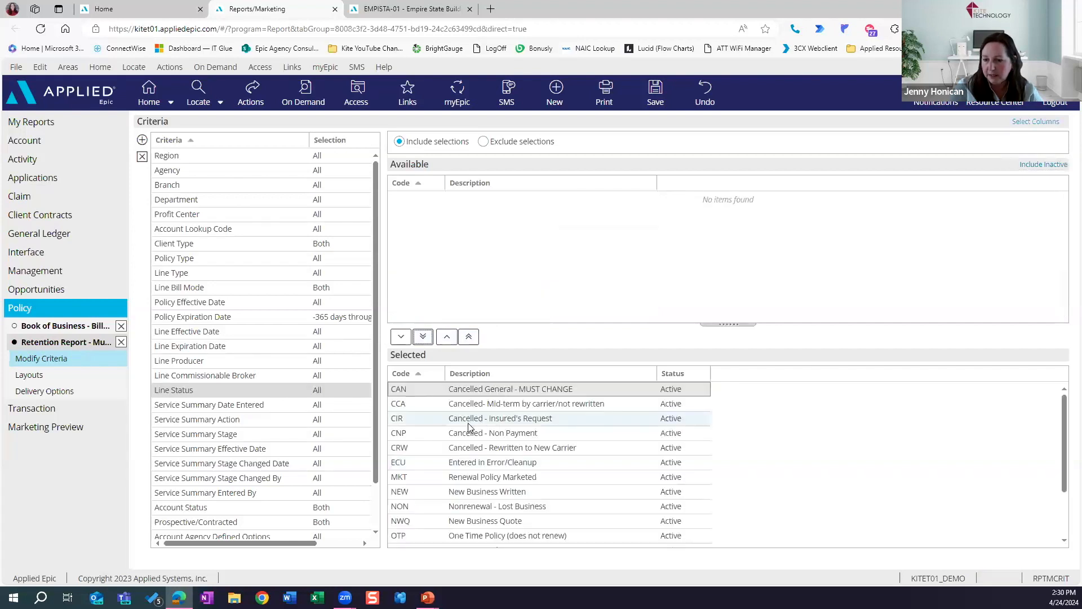
# Remove the ECU, MKT, NWQ and QNT codes from the selected line statuses
pyautogui.click(451, 464)
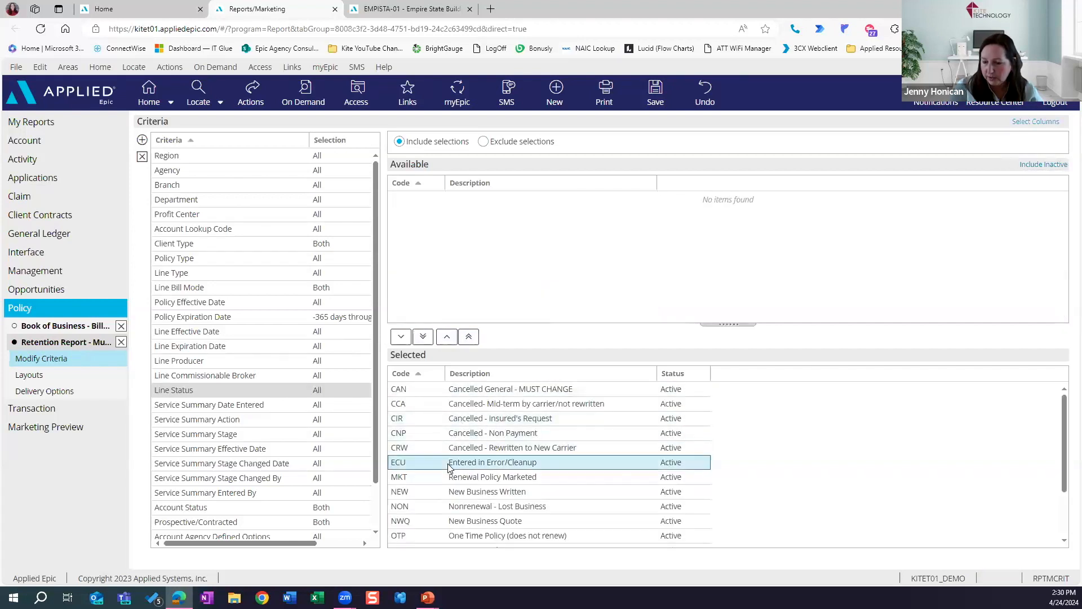
pyautogui.keyDown('ctrl'); pyautogui.click(451, 478); pyautogui.keyUp('ctrl')
pyautogui.keyDown('ctrl'); pyautogui.click(454, 522); pyautogui.keyUp('ctrl')
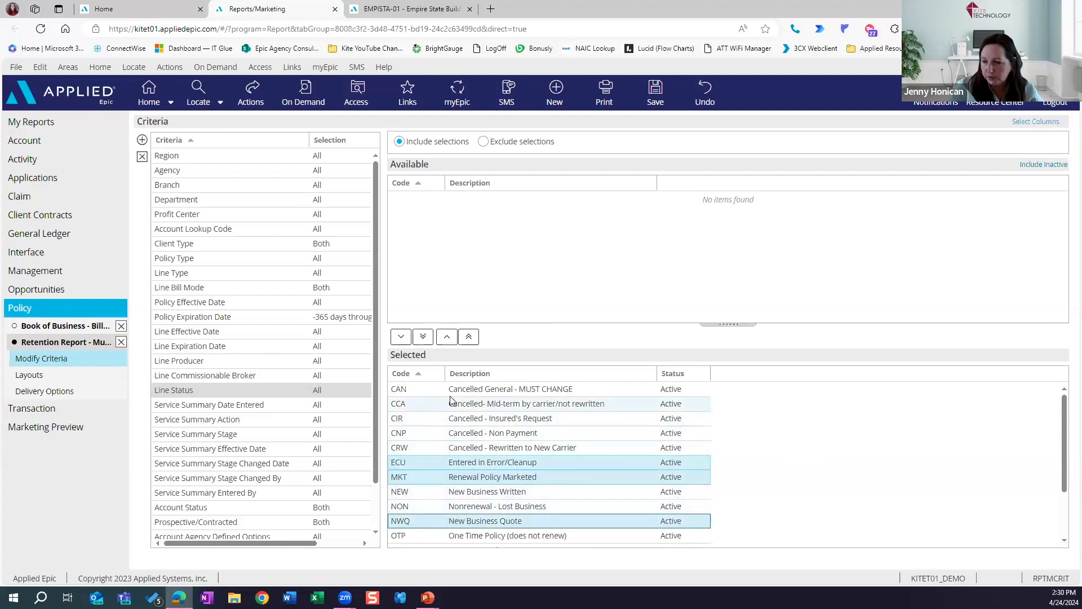
pyautogui.scroll(-2, 446, 468)
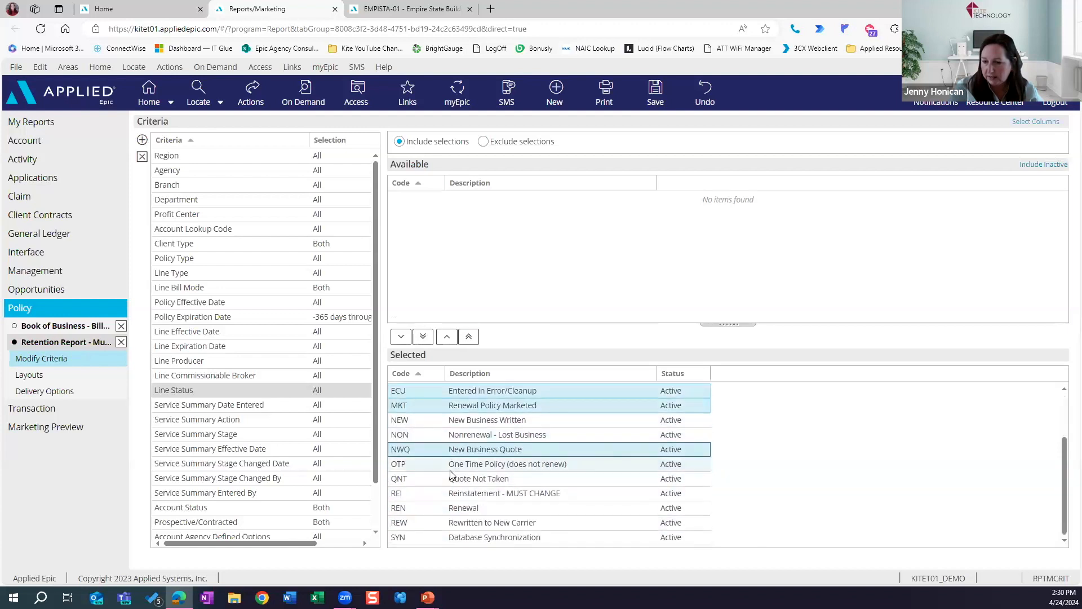
pyautogui.keyDown('ctrl'); pyautogui.click(453, 482); pyautogui.keyUp('ctrl')
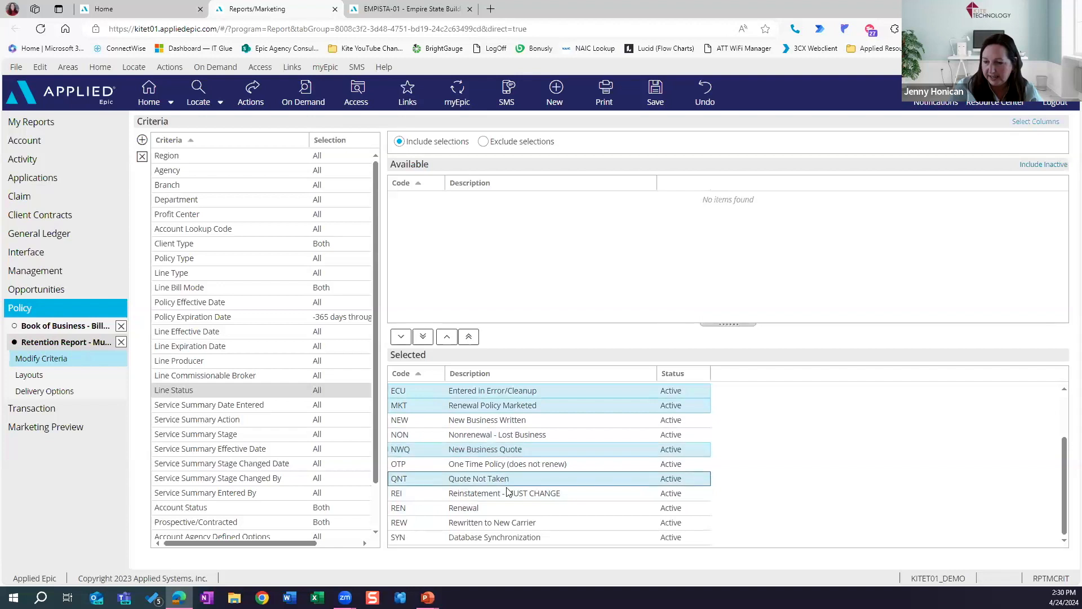
pyautogui.click(446, 337)
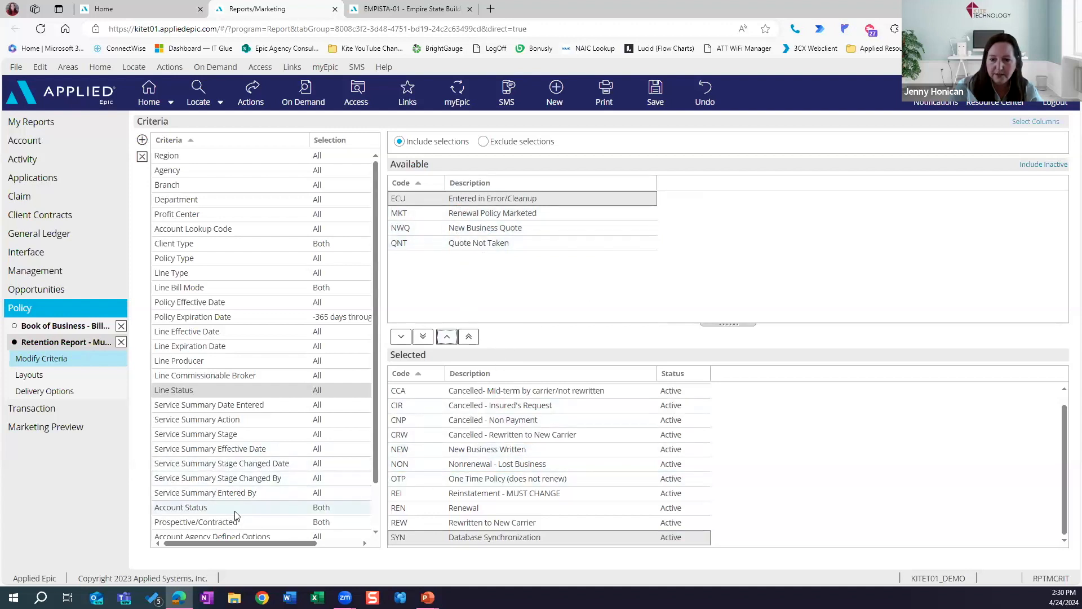
# Turn off printing for the Retention Report's Detail by PPE, Summary by PPE, Detail by Branch and Summary by Branch layouts
pyautogui.scroll(-2, 253, 447)
pyautogui.click(66, 375)
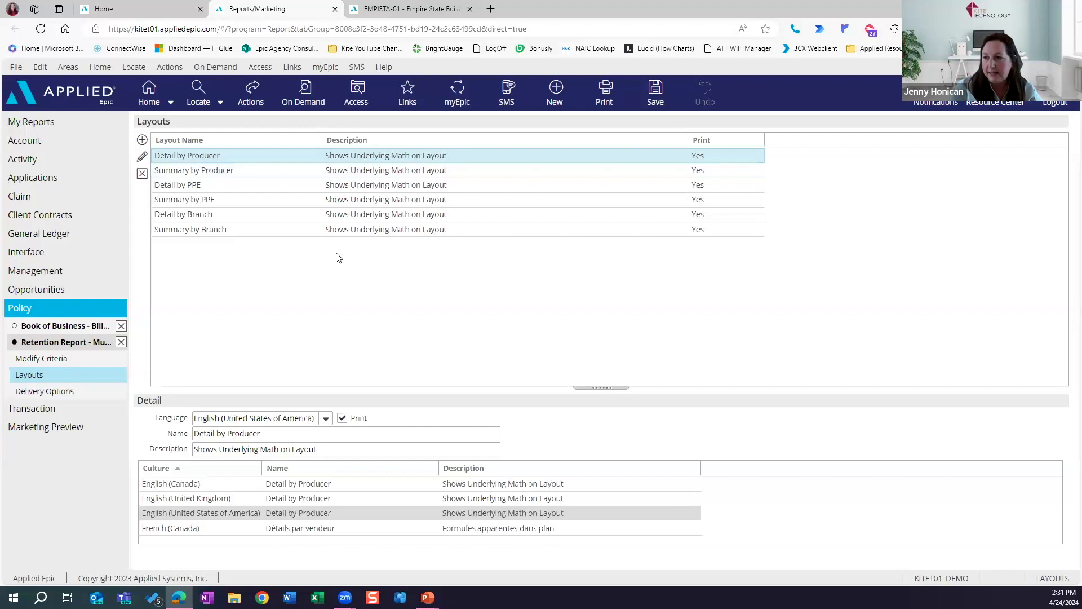
pyautogui.click(361, 180)
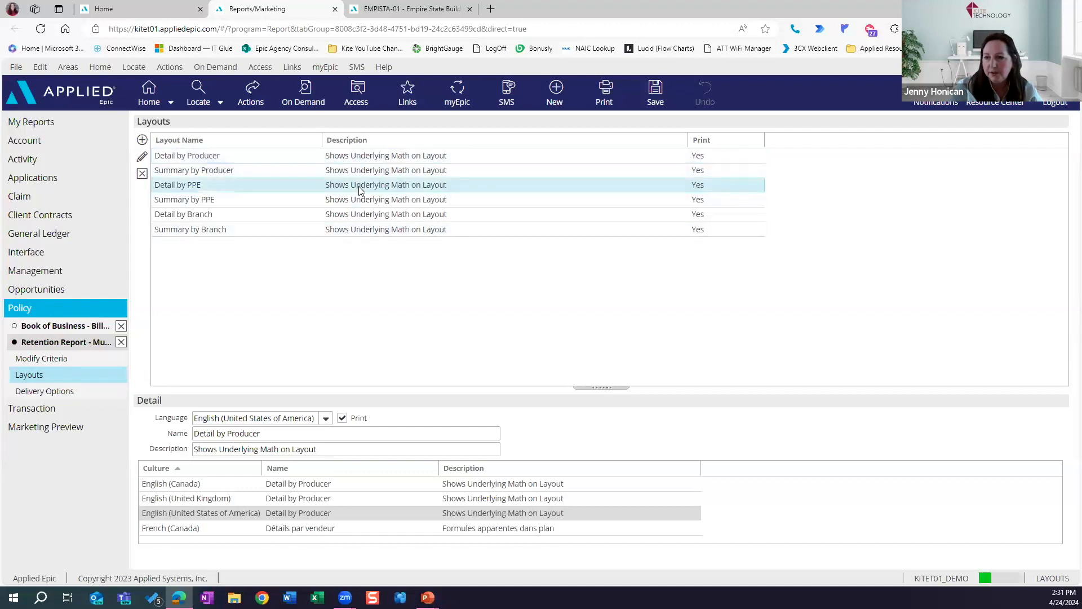
pyautogui.click(342, 418)
pyautogui.click(325, 201)
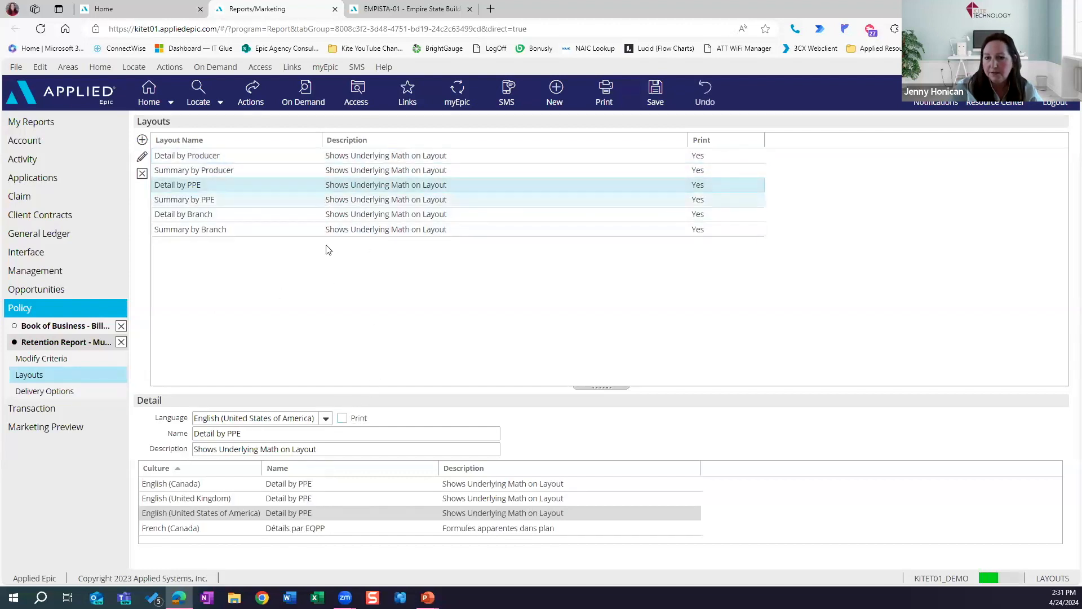
pyautogui.click(342, 418)
pyautogui.click(338, 216)
pyautogui.click(342, 418)
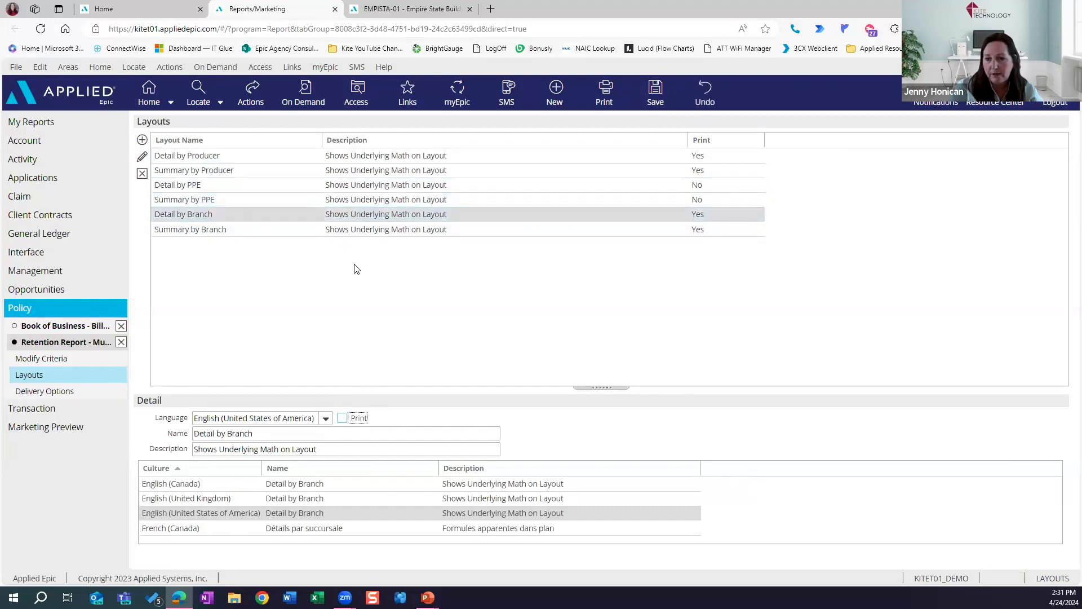
pyautogui.click(359, 231)
pyautogui.click(342, 417)
pyautogui.click(339, 204)
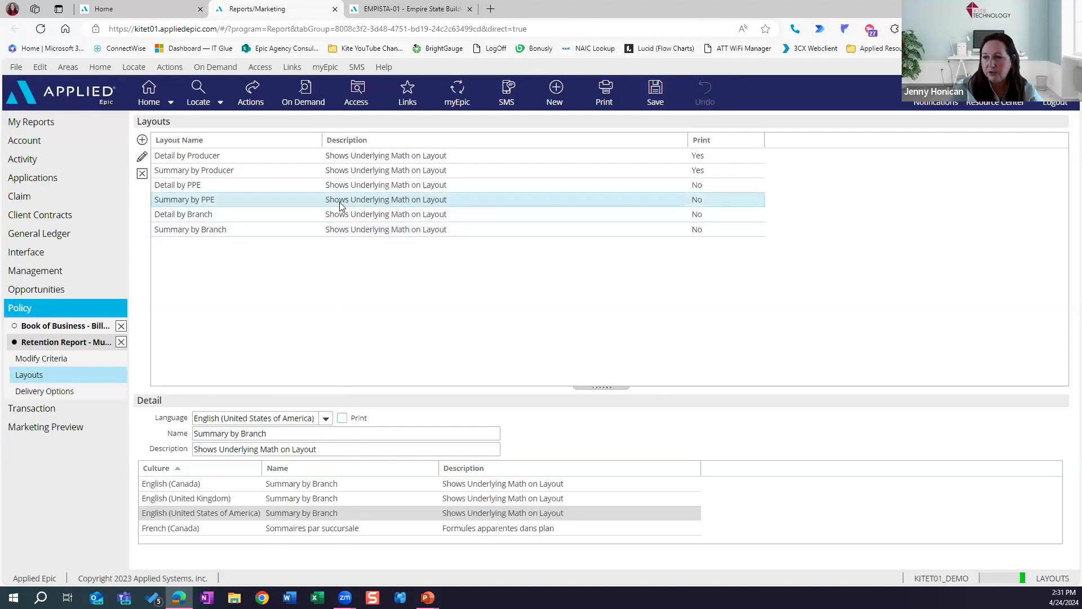
# Go to the report's delivery options and generate its print preview, maximizing the preview window
pyautogui.click(74, 395)
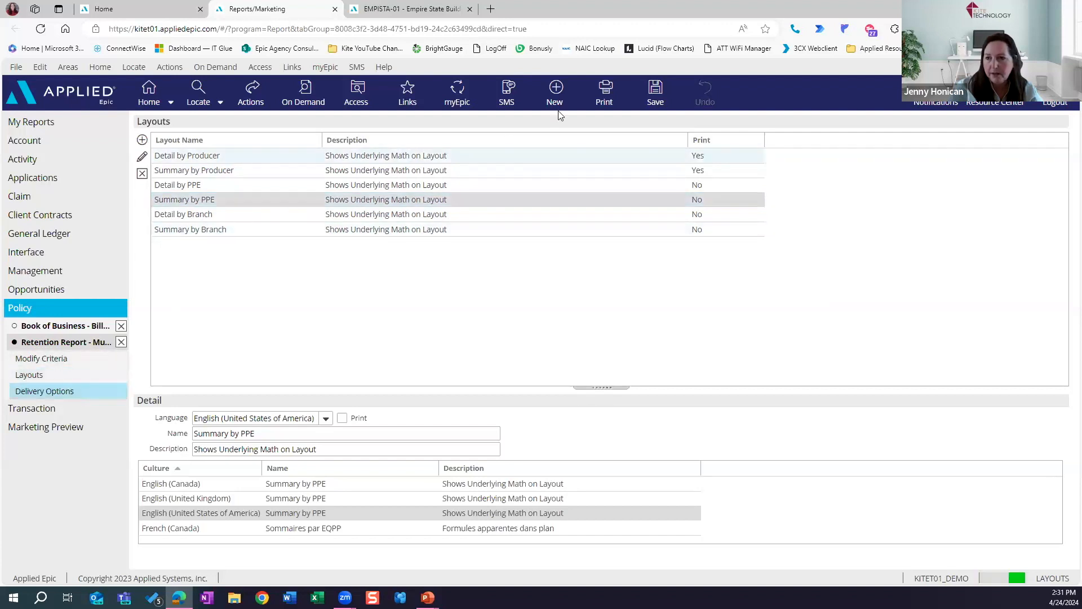
pyautogui.click(596, 99)
pyautogui.click(637, 132)
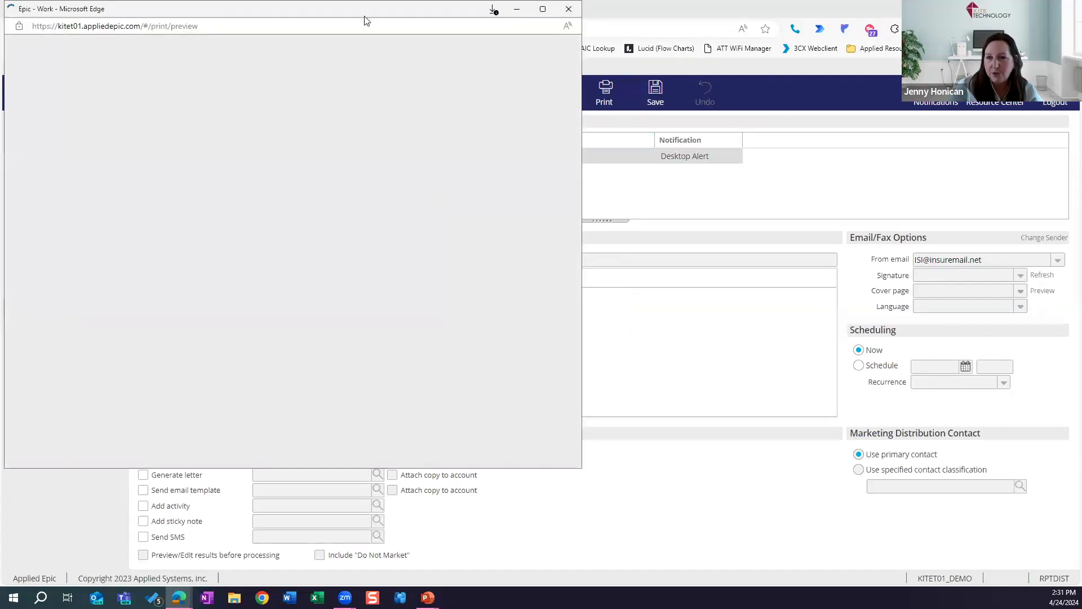
pyautogui.moveTo(365, 18); pyautogui.dragTo(381, 36)
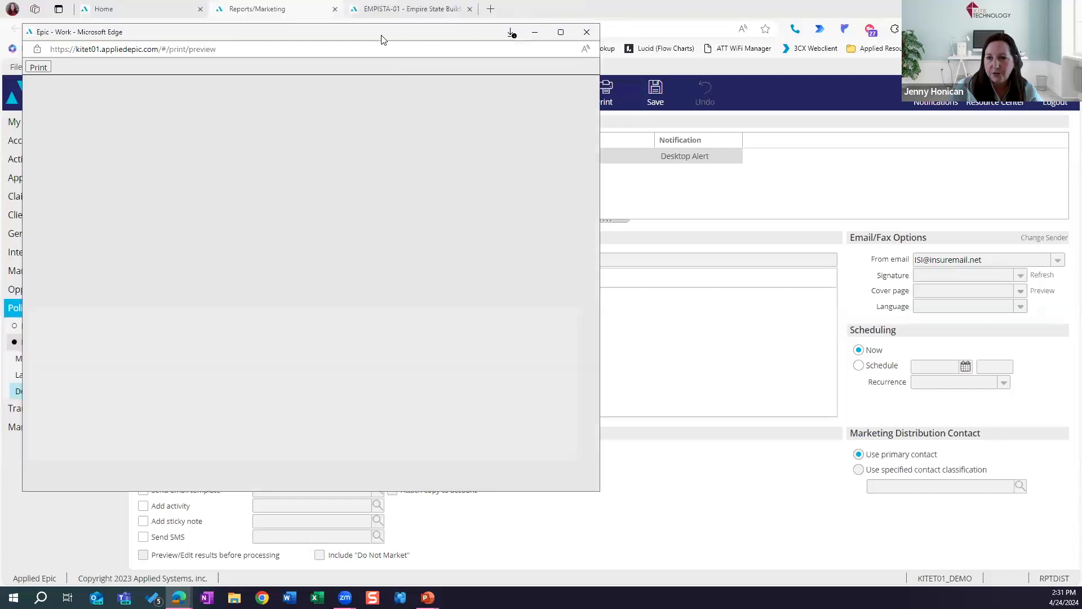
pyautogui.doubleClick(395, 32)
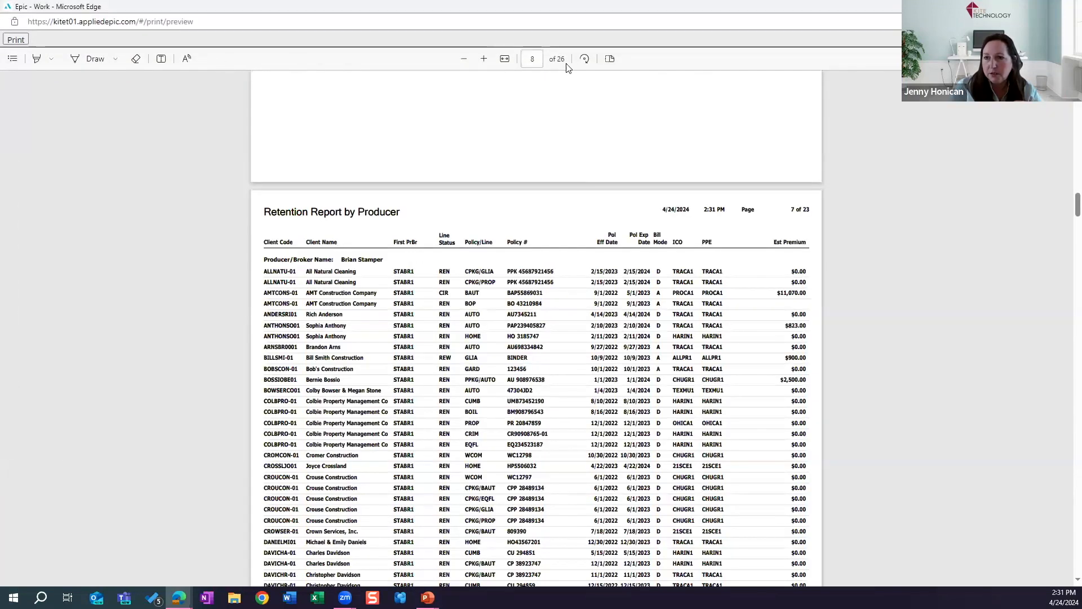
# Enlarge the Retention Report by Producer preview and examine a producer's policy lines, Underlying Math box and retention percentages
pyautogui.click(484, 58)
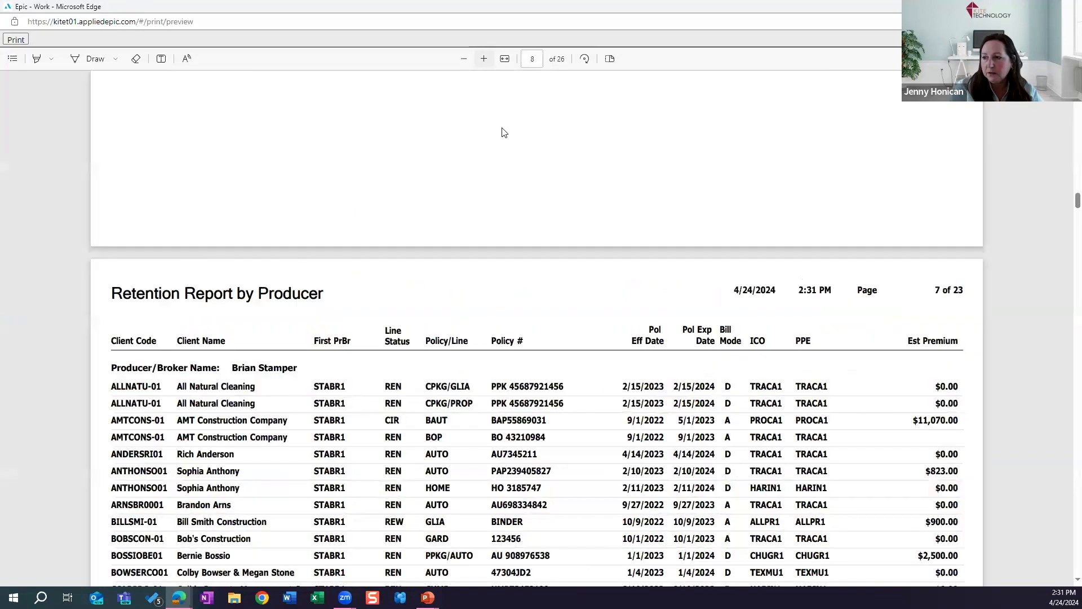
pyautogui.scroll(5, 927, 216)
pyautogui.scroll(4, 1067, 193)
pyautogui.scroll(-4, 1067, 193)
pyautogui.scroll(-1, 1067, 194)
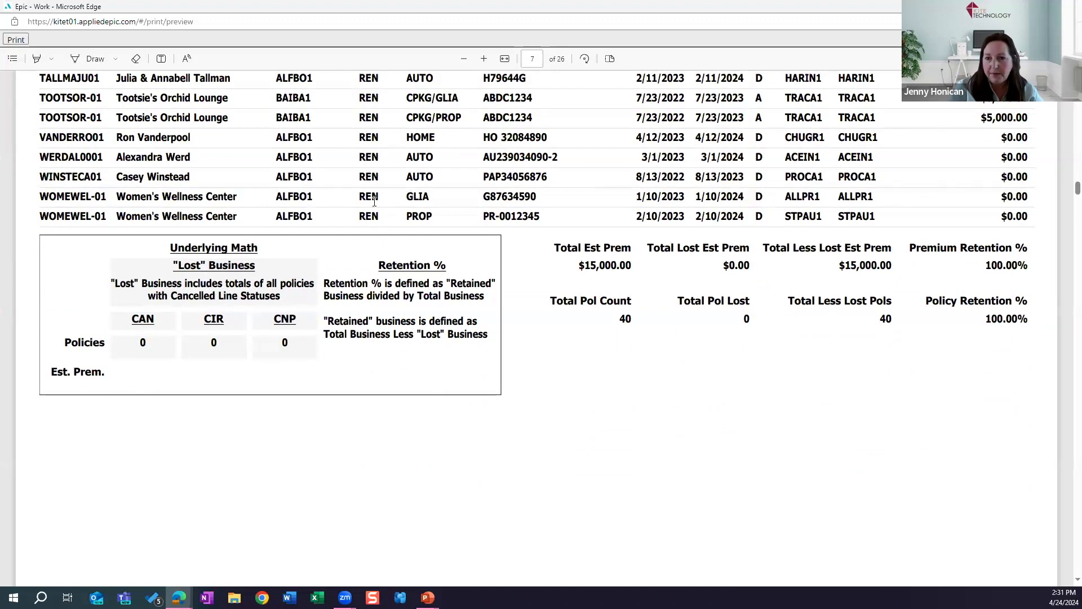
pyautogui.scroll(4, 306, 131)
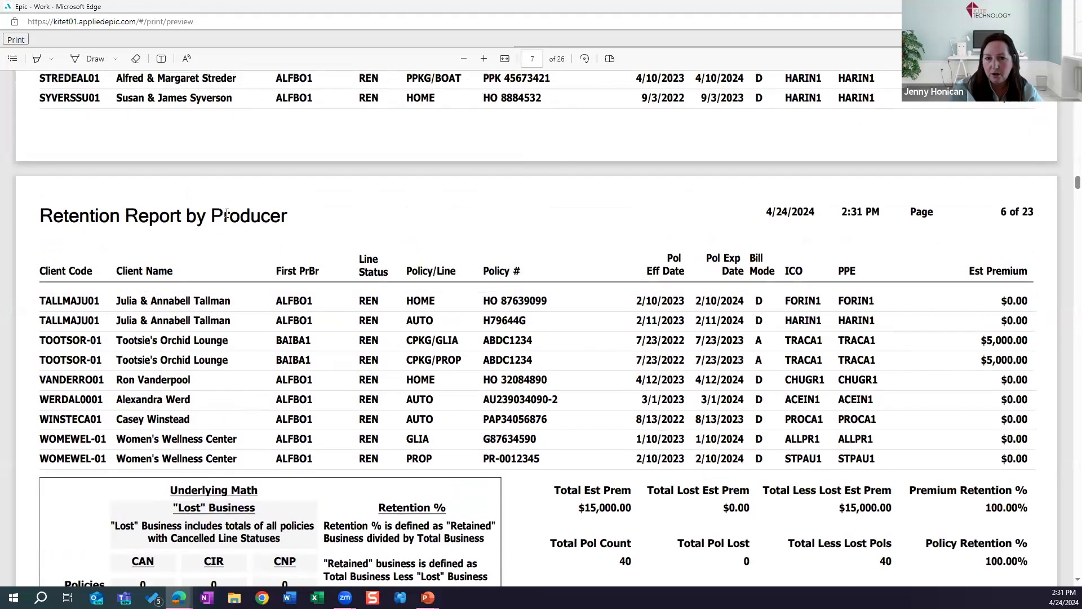
pyautogui.scroll(4, 226, 214)
pyautogui.scroll(-6, 234, 230)
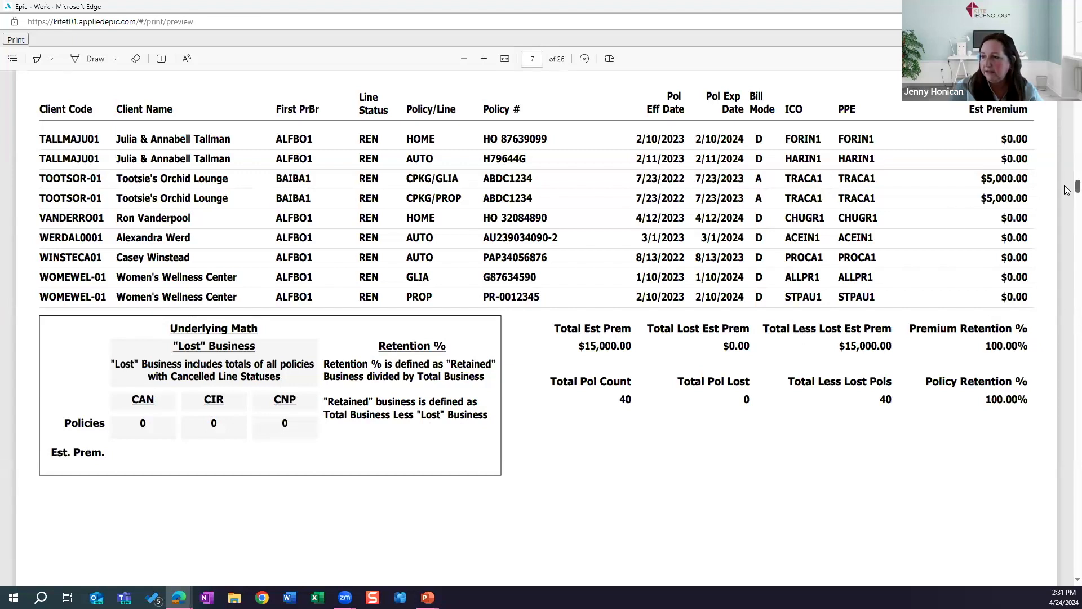
pyautogui.scroll(3, 1067, 190)
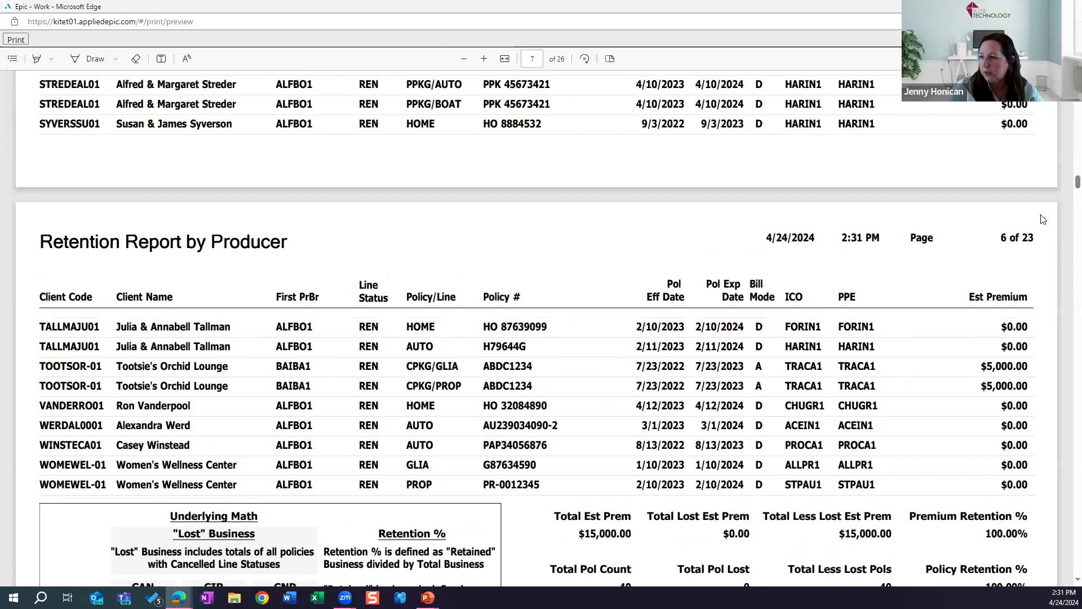
# Jump to page 23 of the preview and examine the Grand Totals and the summary of retention by producer
pyautogui.click(539, 61)
pyautogui.write('23')
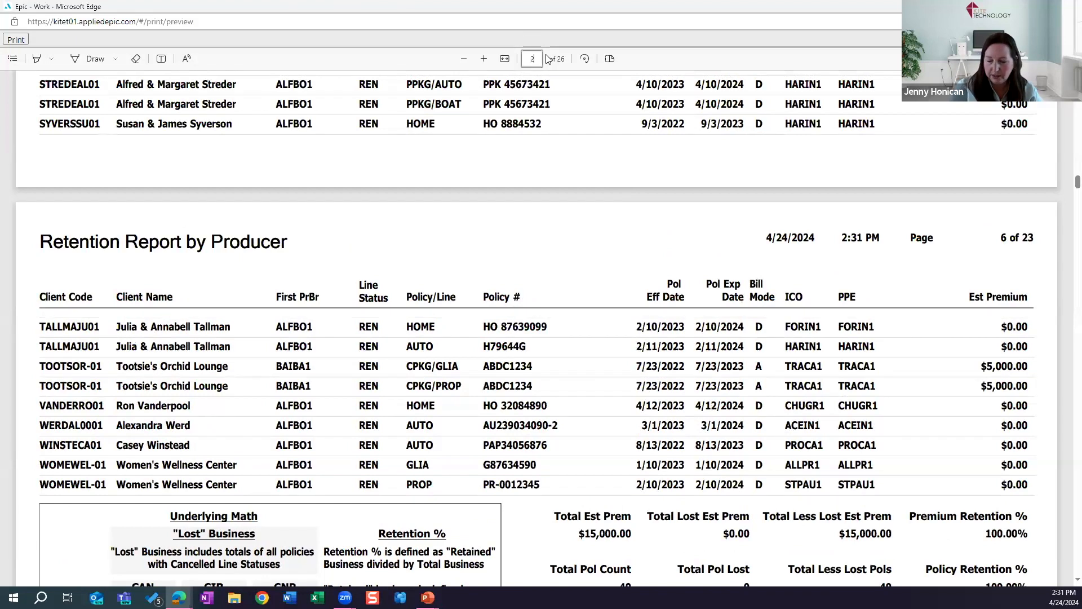
pyautogui.press('Return')
pyautogui.scroll(-10, 400, 253)
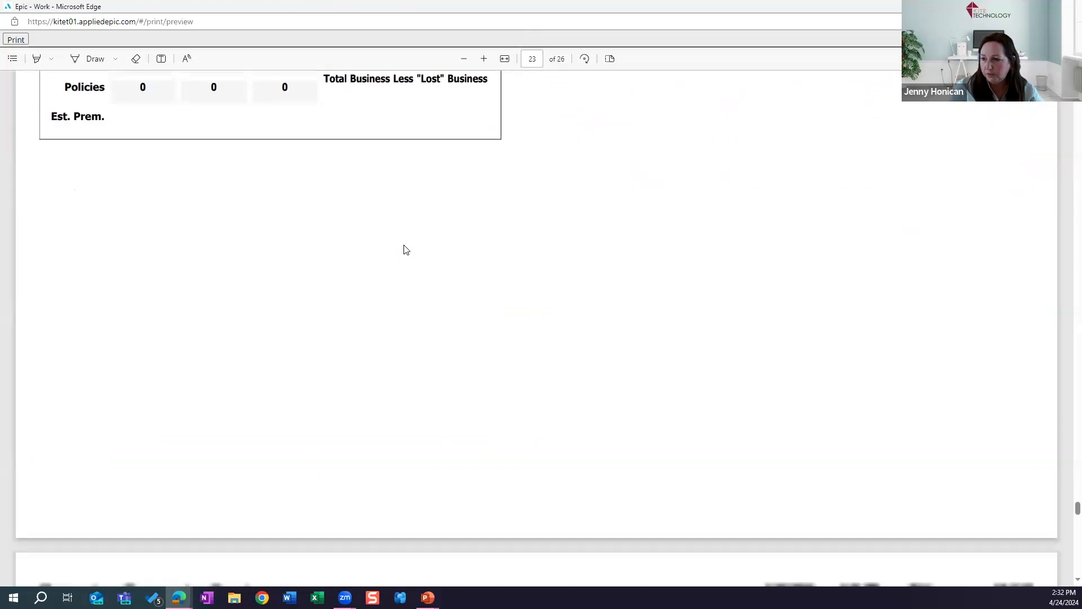
pyautogui.scroll(-2, 393, 259)
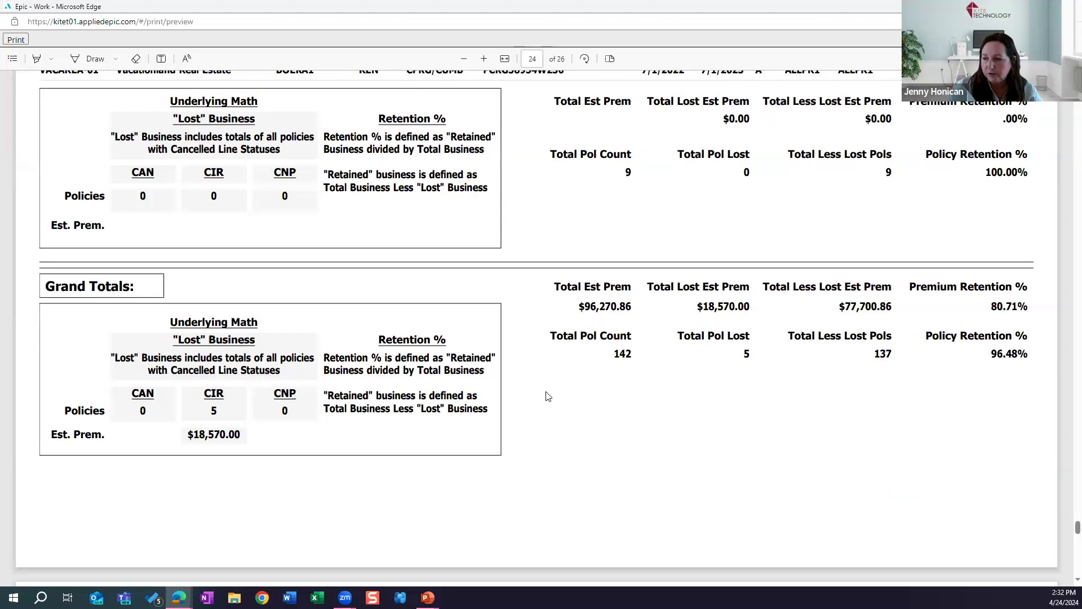
pyautogui.scroll(-10, 484, 386)
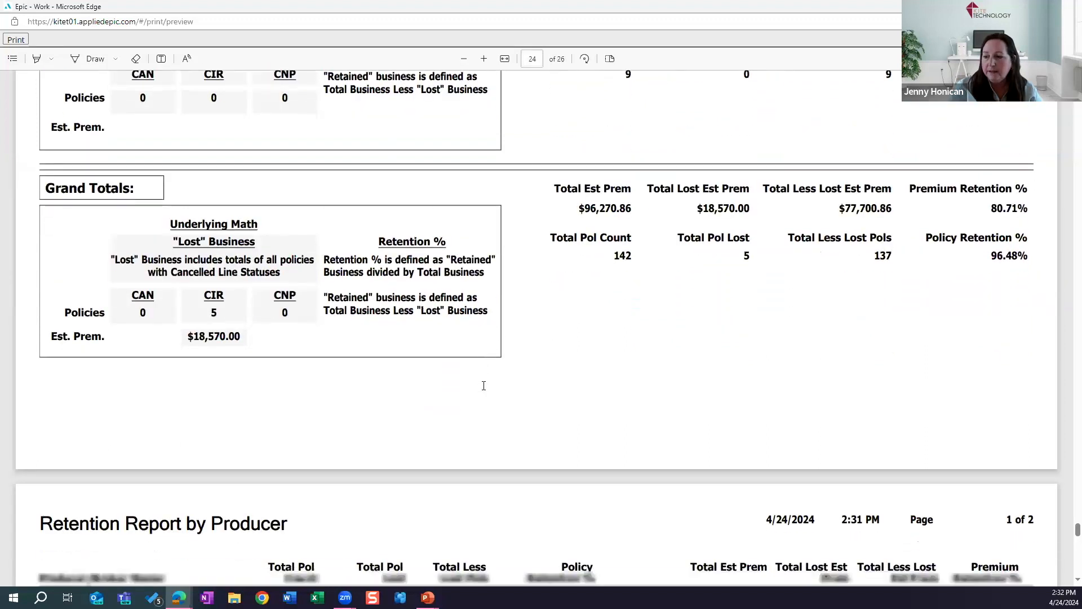
pyautogui.scroll(-3, 484, 386)
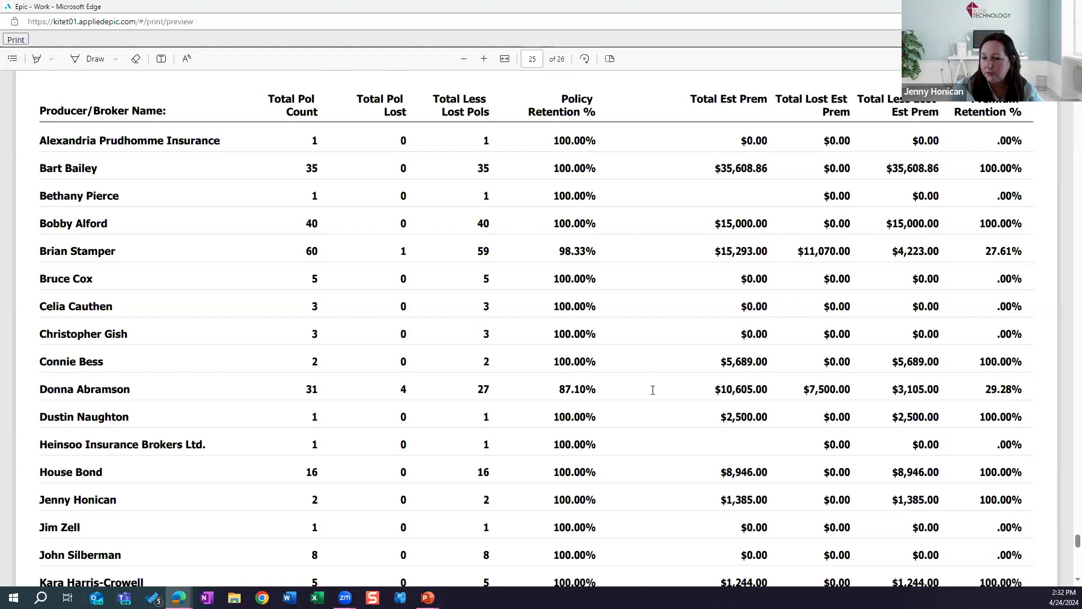
# Examine the Grand Totals and their Underlying Math box on page 24 of the Retention Report preview and close the preview
pyautogui.scroll(8, 323, 365)
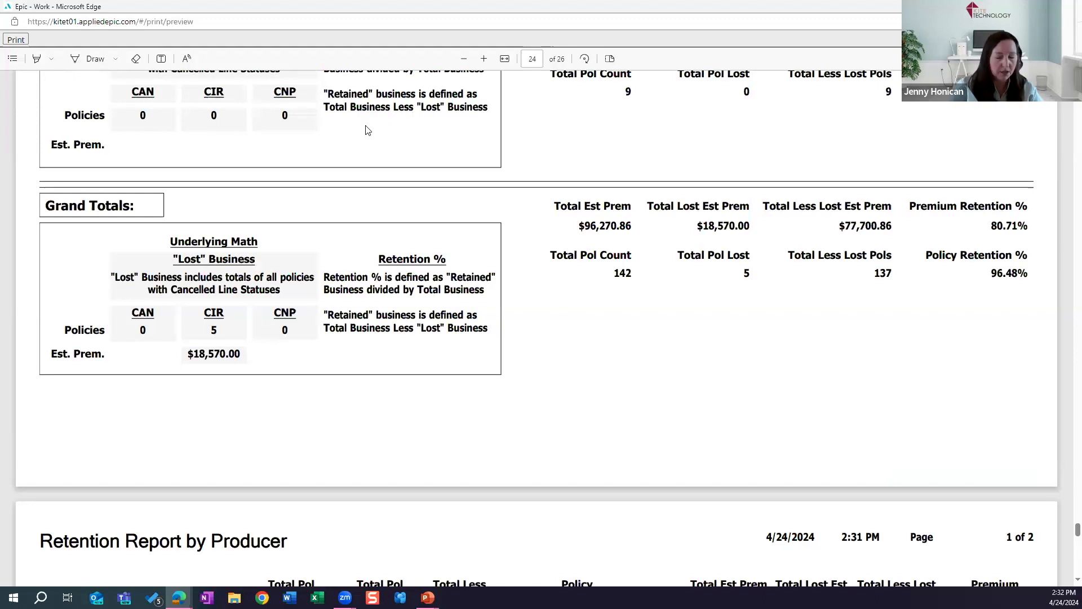
pyautogui.scroll(3, 367, 131)
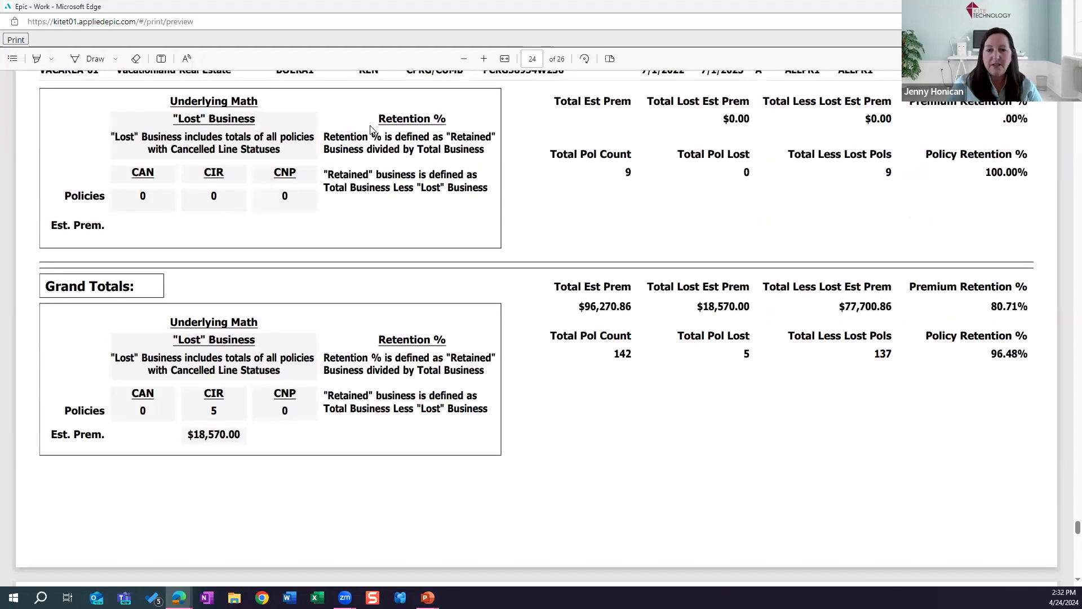
pyautogui.scroll(3, 371, 130)
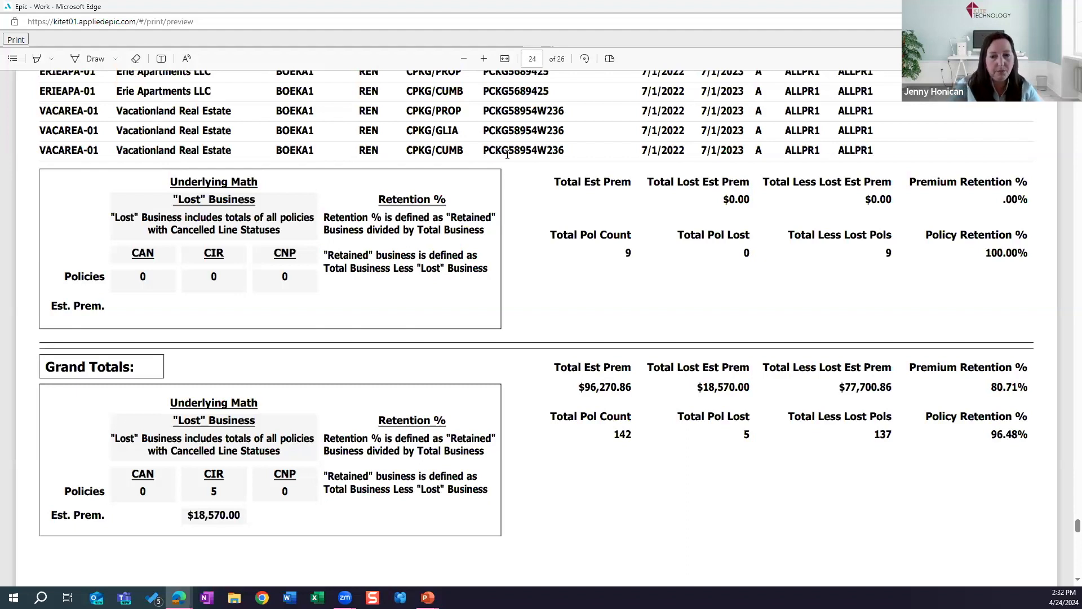
pyautogui.click(1069, 7)
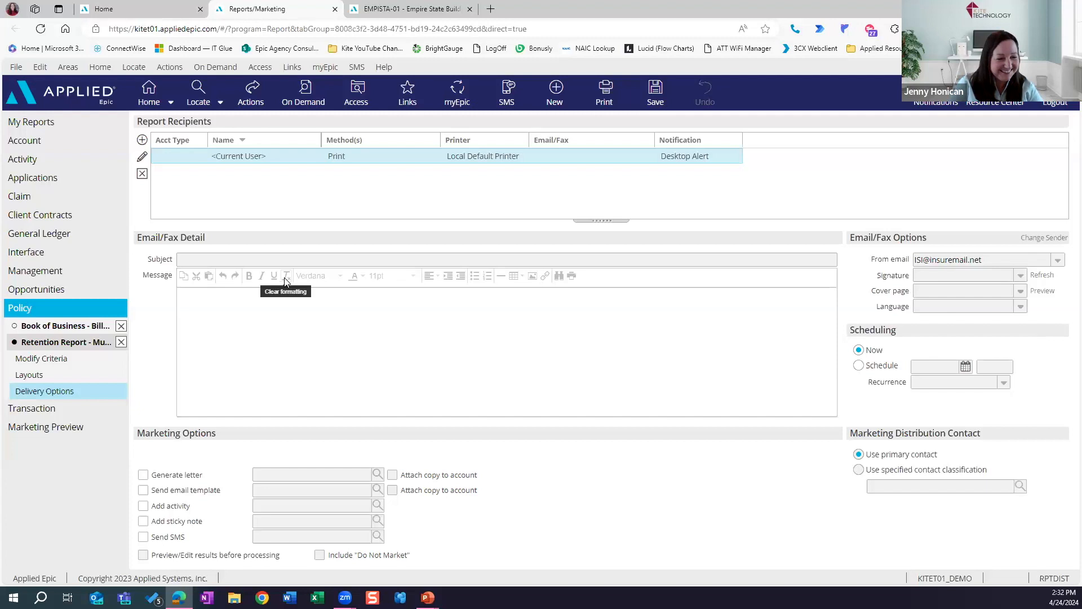
pyautogui.hotkey('alt', 'Tab')
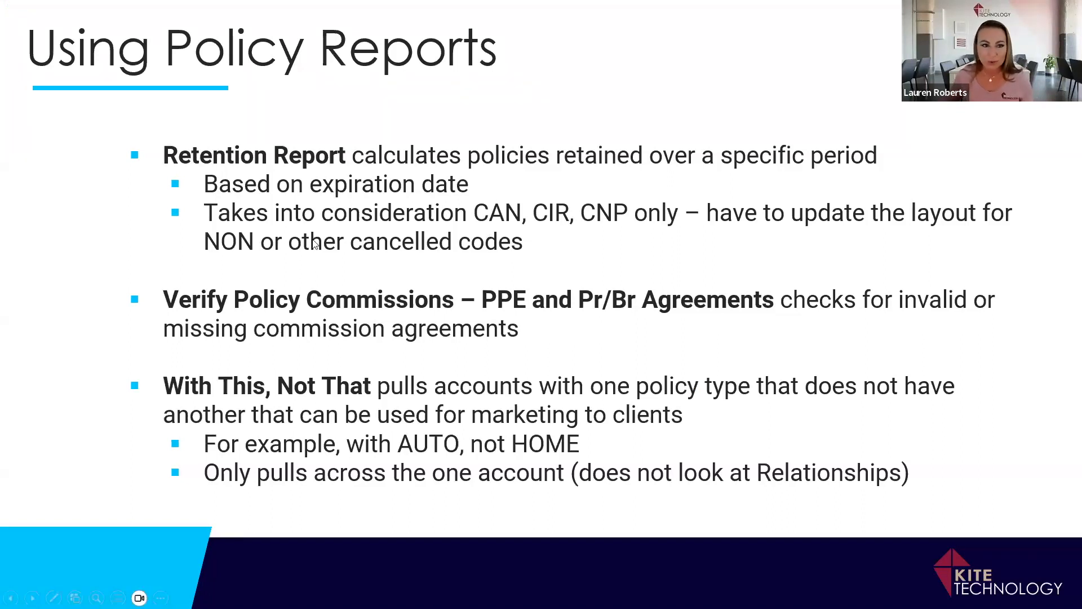
pyautogui.hotkey('alt', 'Tab')
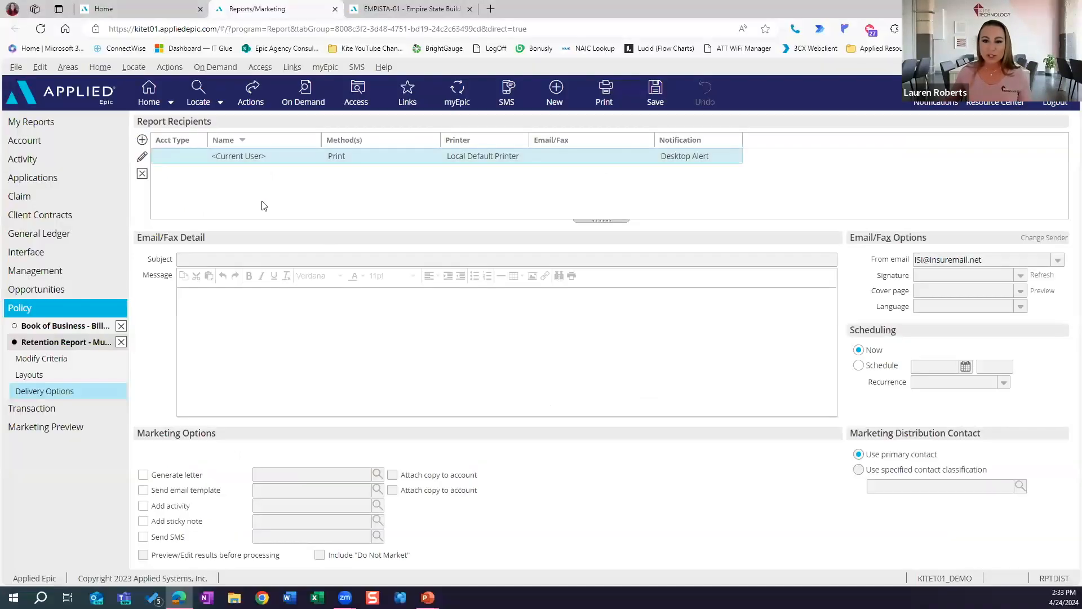
# In the Book of Business report's criteria, set Policy Effective Date to a relative range from open through +0 days
pyautogui.click(58, 363)
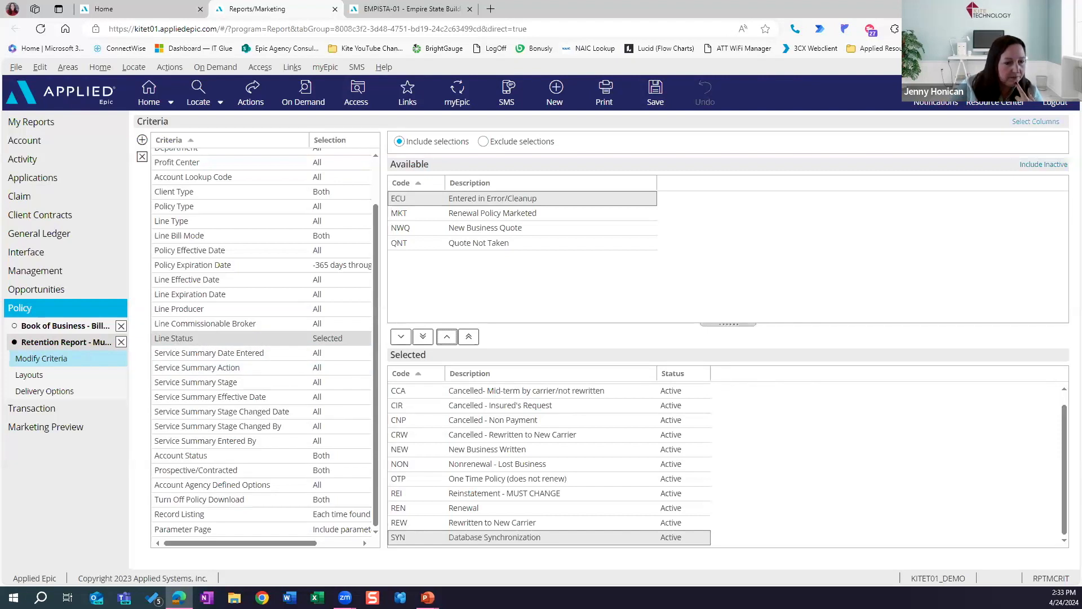
pyautogui.click(47, 326)
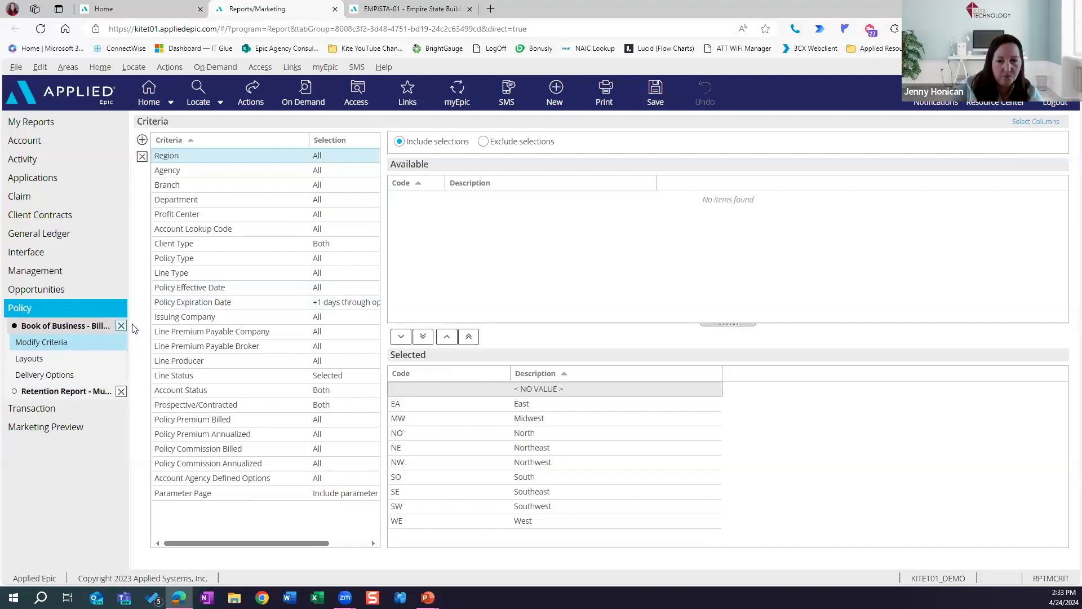
pyautogui.click(206, 290)
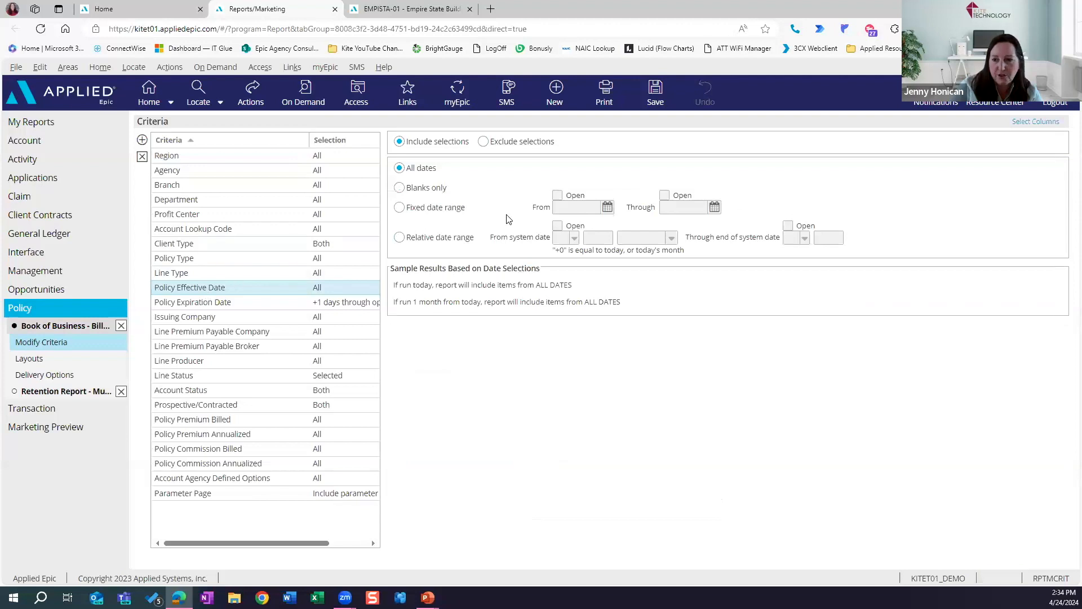
pyautogui.click(788, 225)
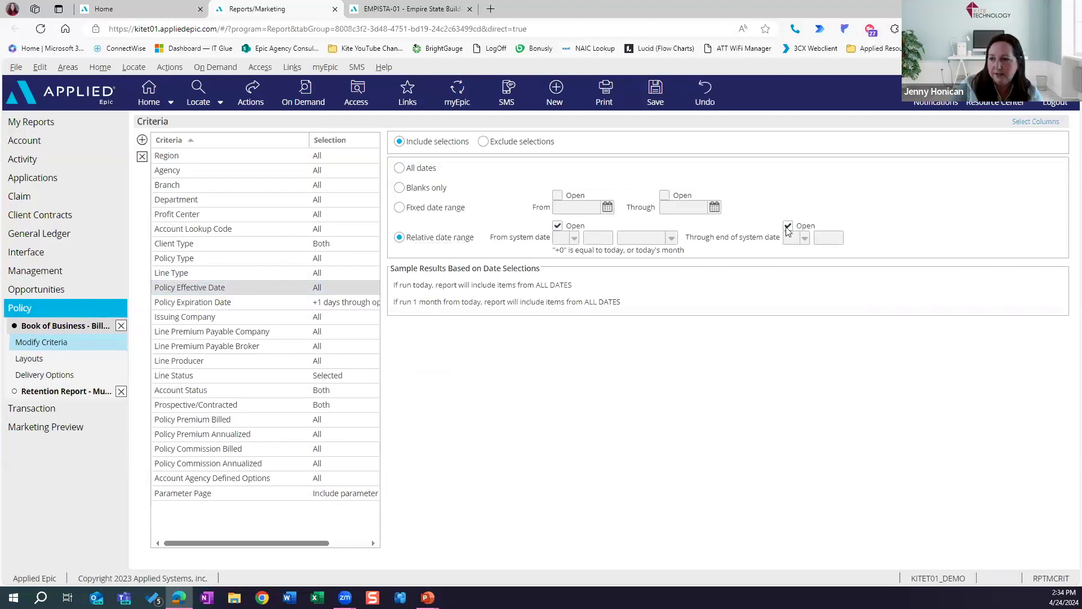
pyautogui.click(662, 238)
pyautogui.write('d')
pyautogui.press('Tab')
# Review the Policy Expiration Date and Policy Effective Date ranges, widening the criteria list to show the full selections
pyautogui.click(253, 303)
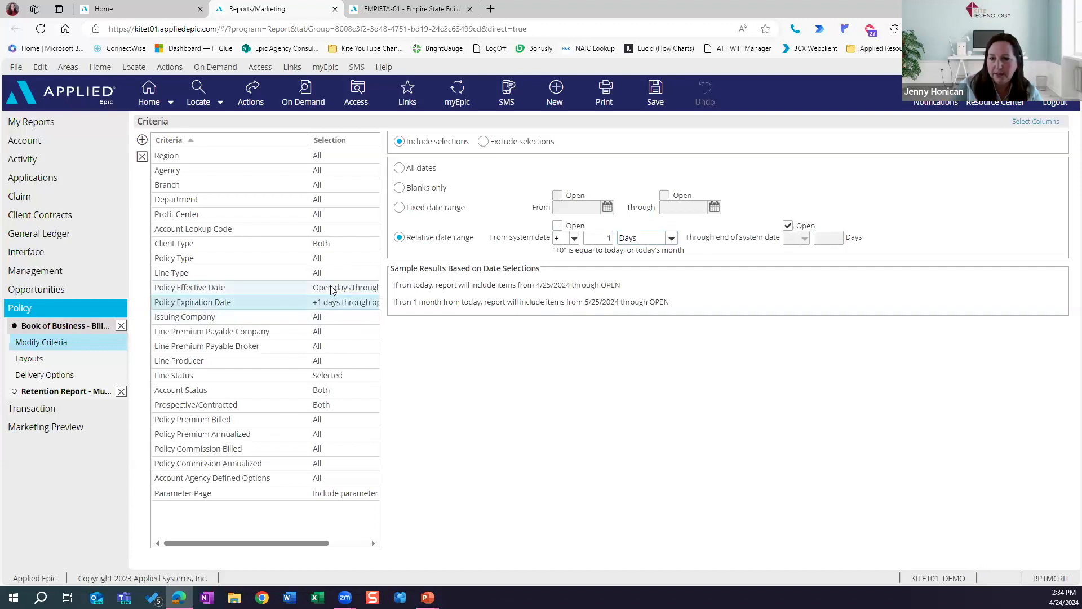
pyautogui.click(364, 288)
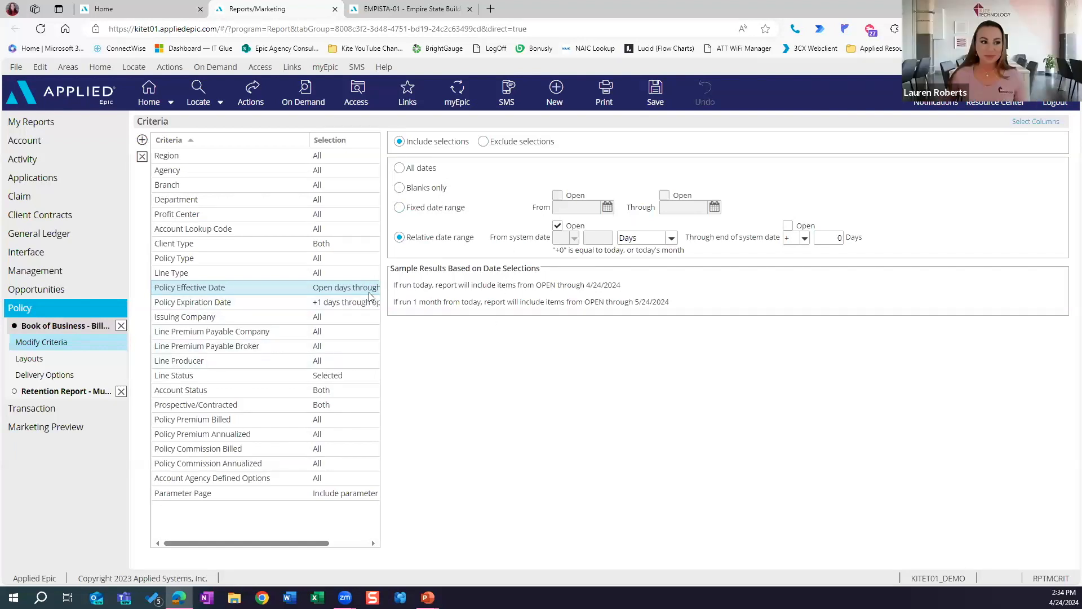
pyautogui.moveTo(384, 274); pyautogui.dragTo(453, 297)
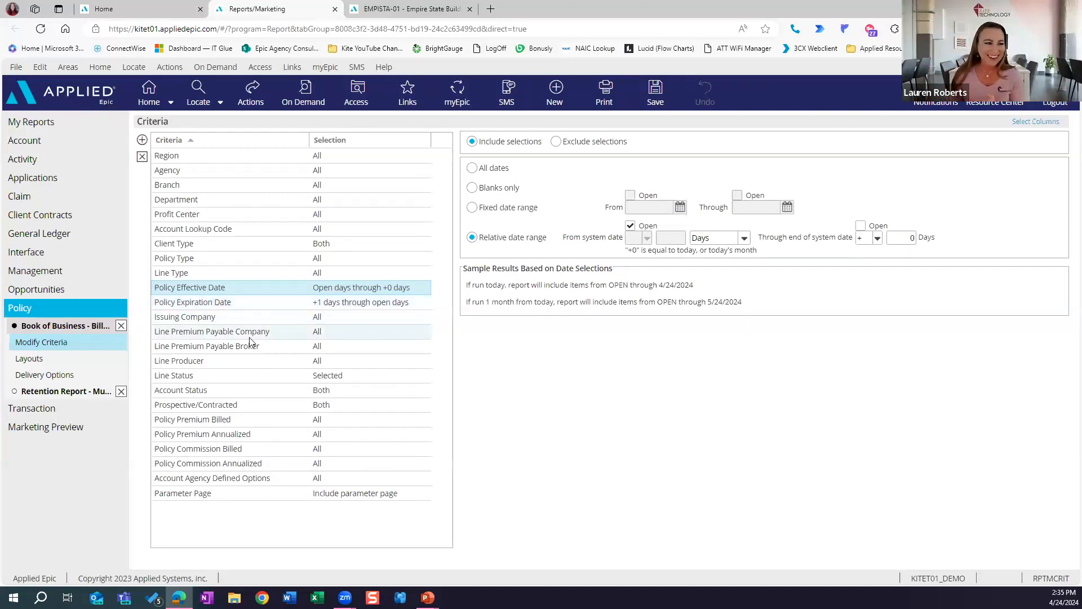
# Return to the list of policy reports and open the criteria of Expiration Report by Ex Date
pyautogui.click(71, 309)
pyautogui.scroll(-3, 181, 342)
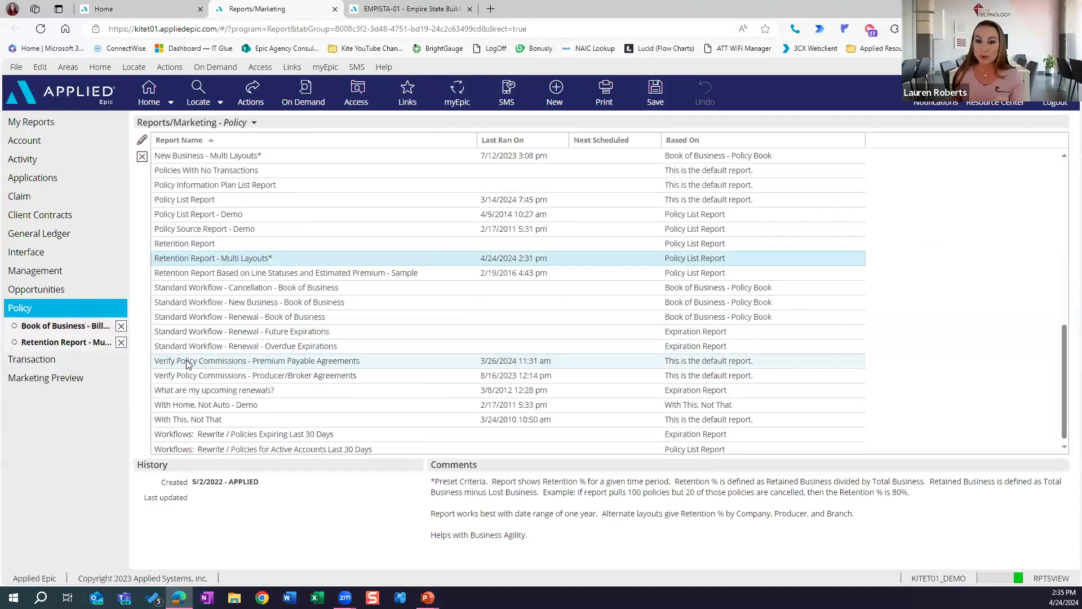
pyautogui.scroll(3, 205, 306)
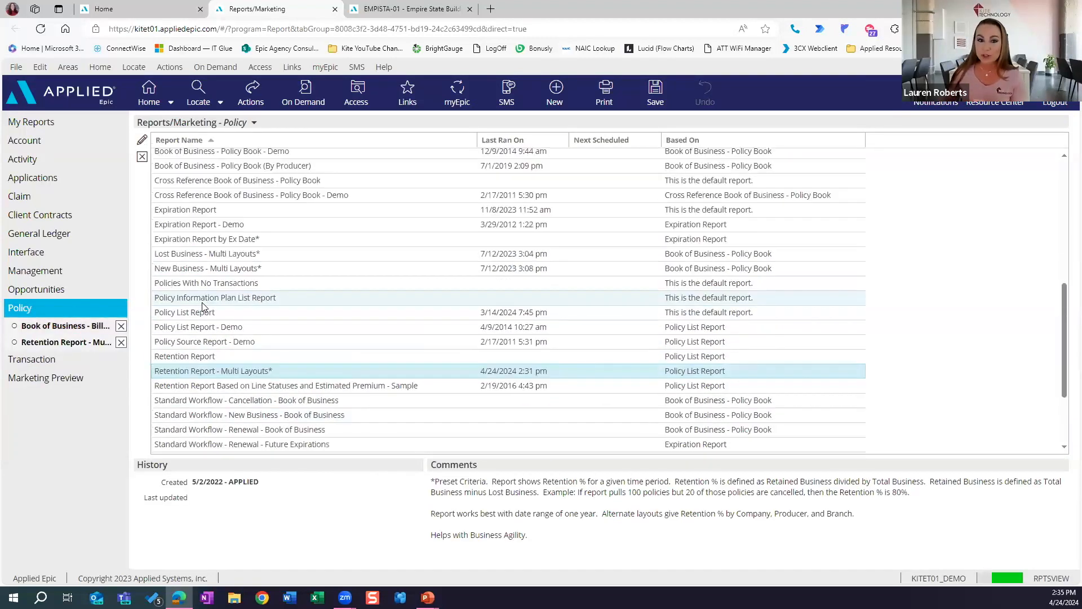
pyautogui.click(211, 242)
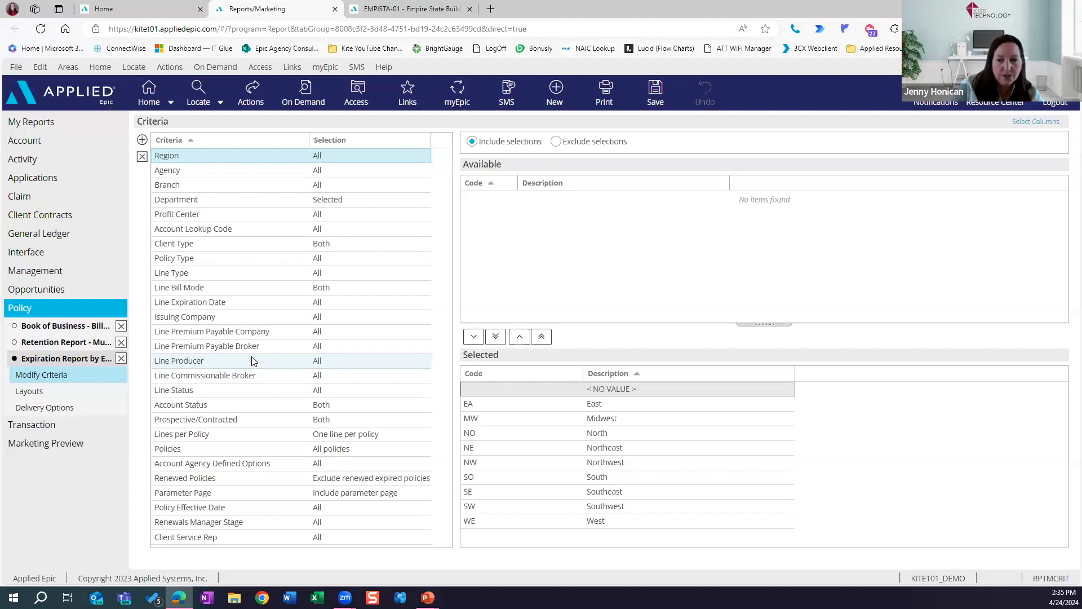
# Set the Expiration Report's Line Expiration Date to a relative range from +1 months through +1 months
pyautogui.click(233, 305)
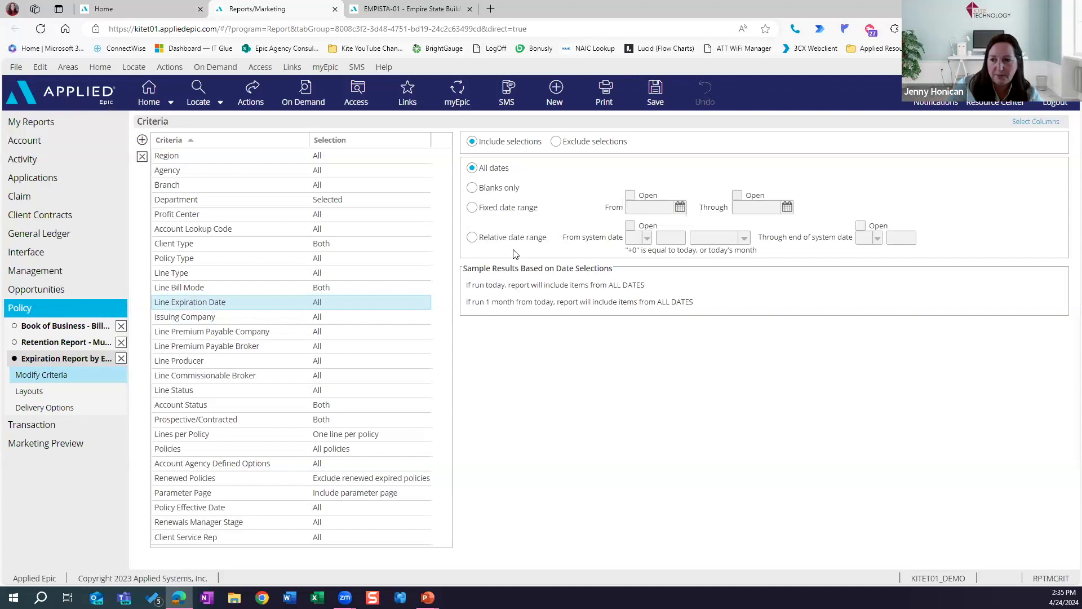
pyautogui.click(491, 239)
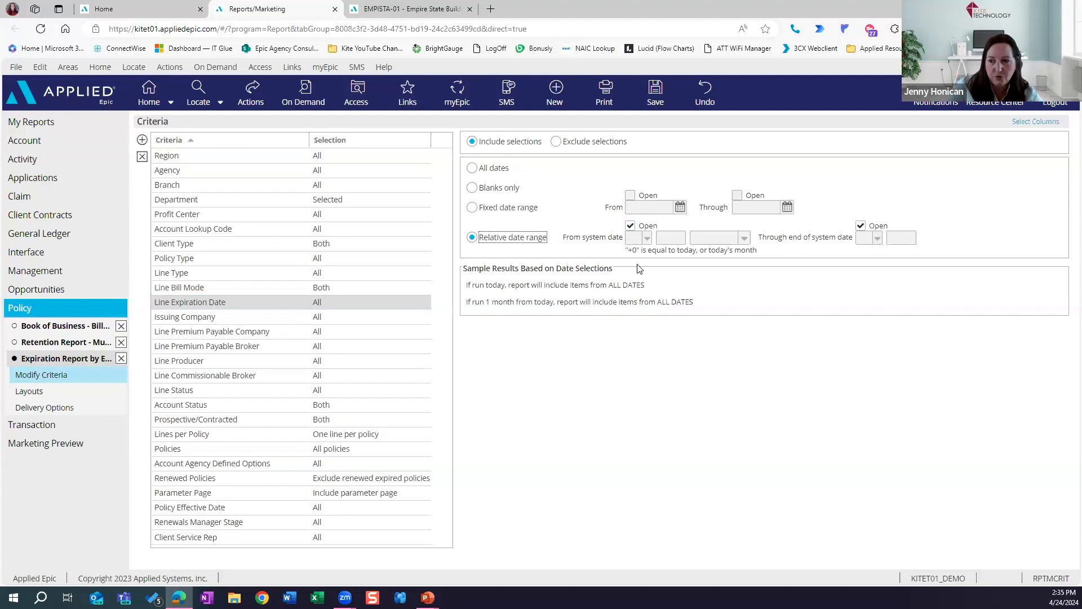
pyautogui.click(634, 228)
pyautogui.press('Tab')
pyautogui.press('Tab')
pyautogui.write('1')
pyautogui.press('Tab')
pyautogui.write('m')
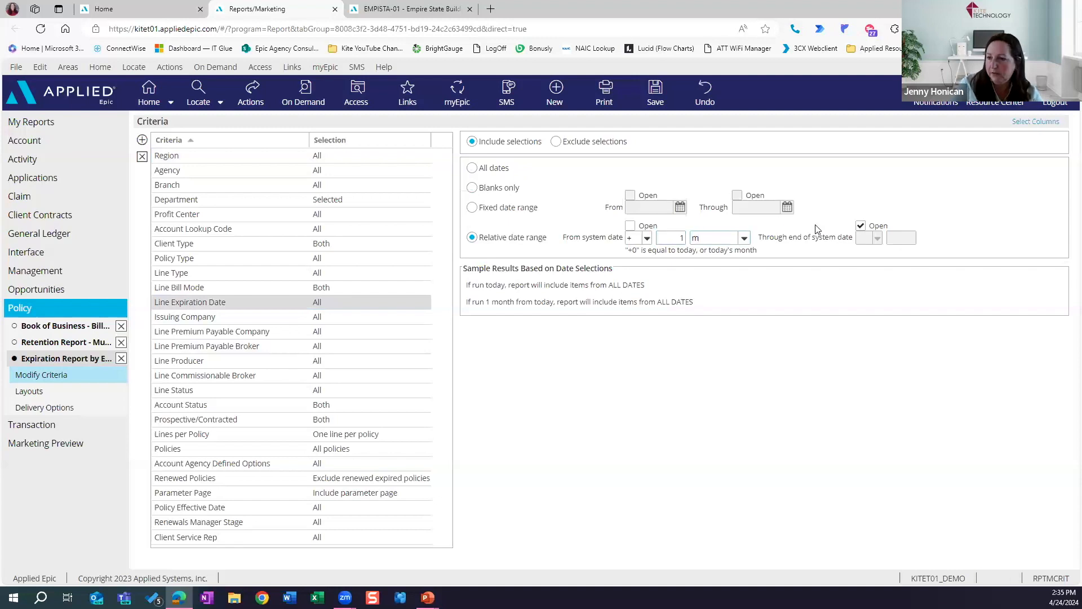
pyautogui.click(744, 238)
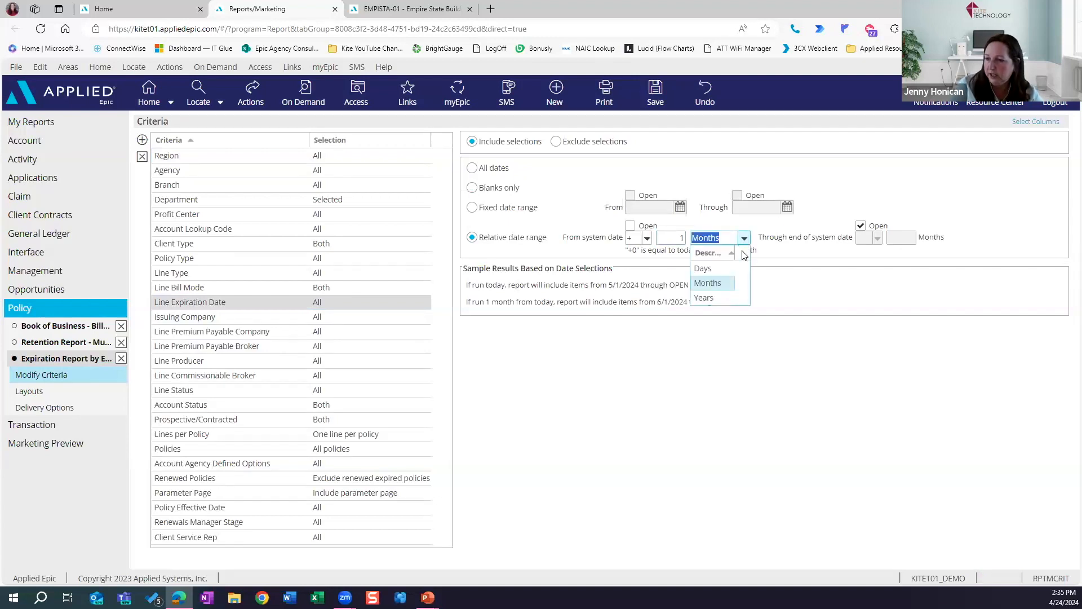
pyautogui.click(802, 288)
pyautogui.click(861, 226)
pyautogui.write('1')
pyautogui.press('Tab')
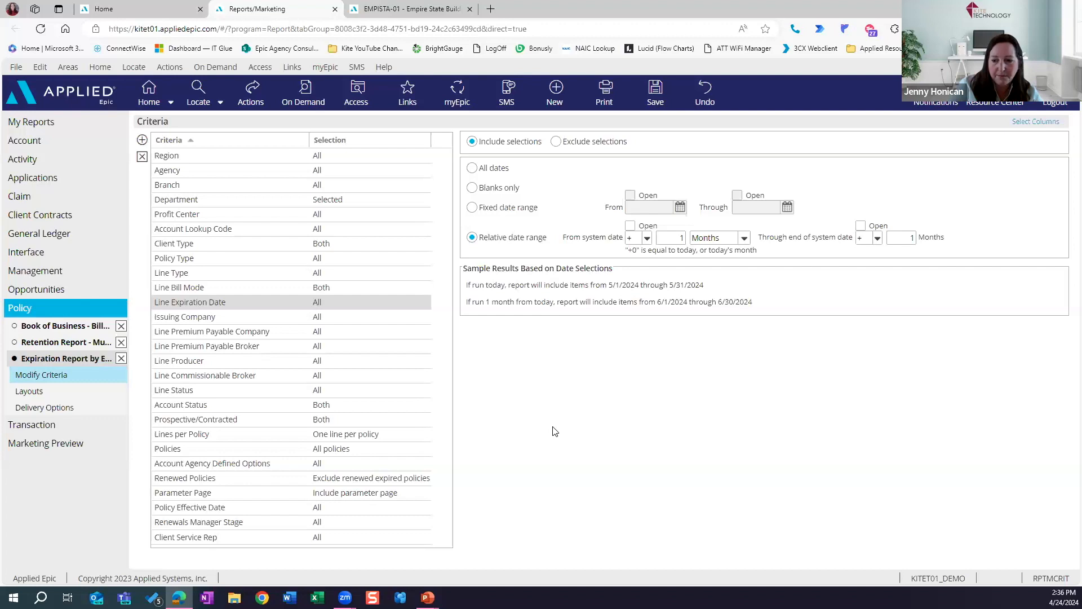
# Set the Expiration Report's Renewed Policies criterion to include renewed expired policies
pyautogui.click(345, 478)
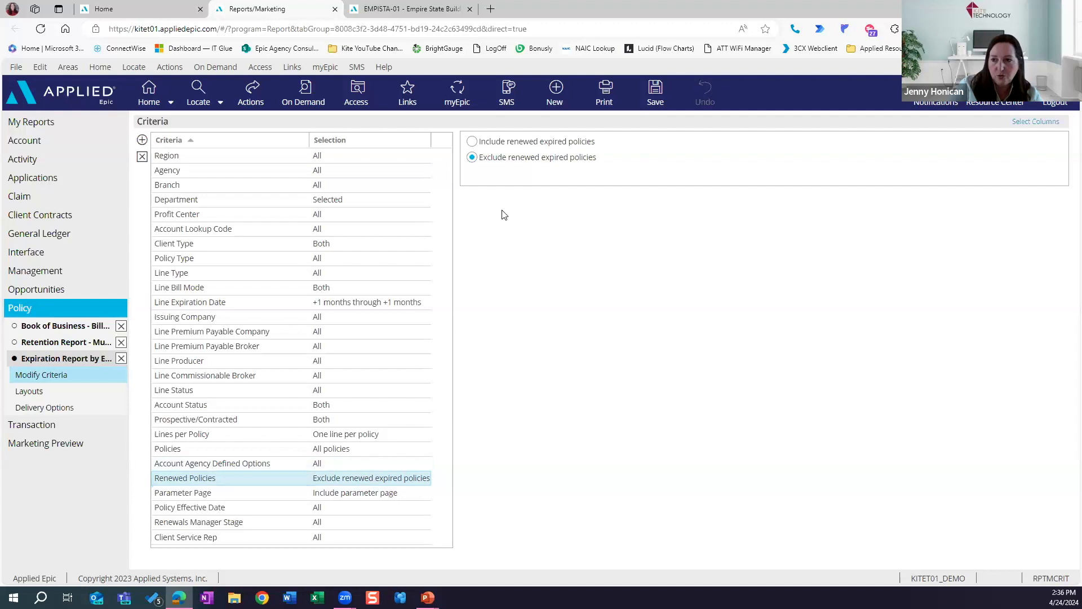
pyautogui.click(472, 144)
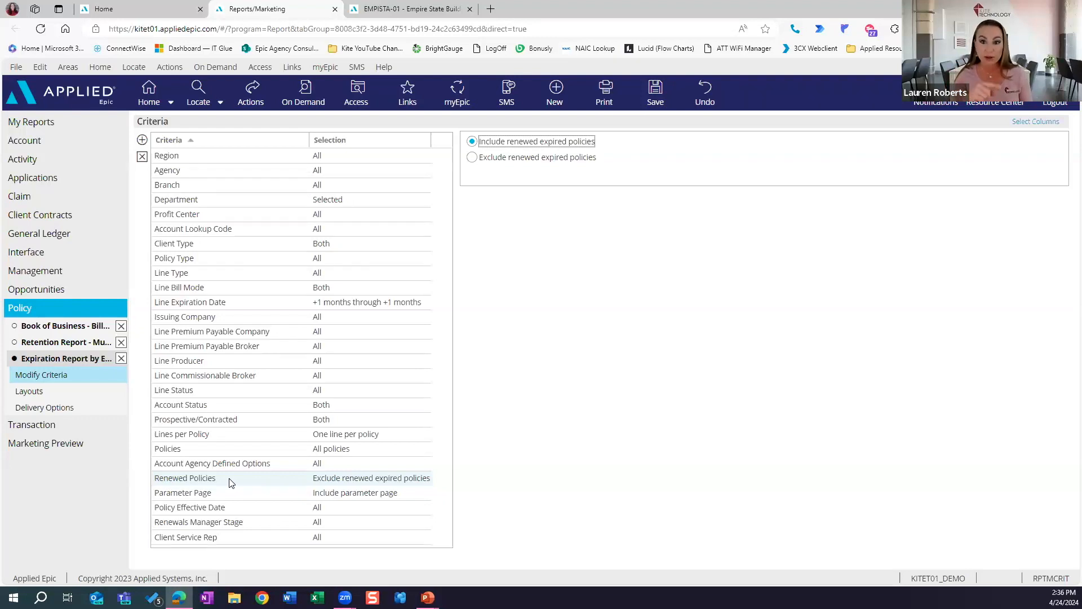
pyautogui.click(536, 179)
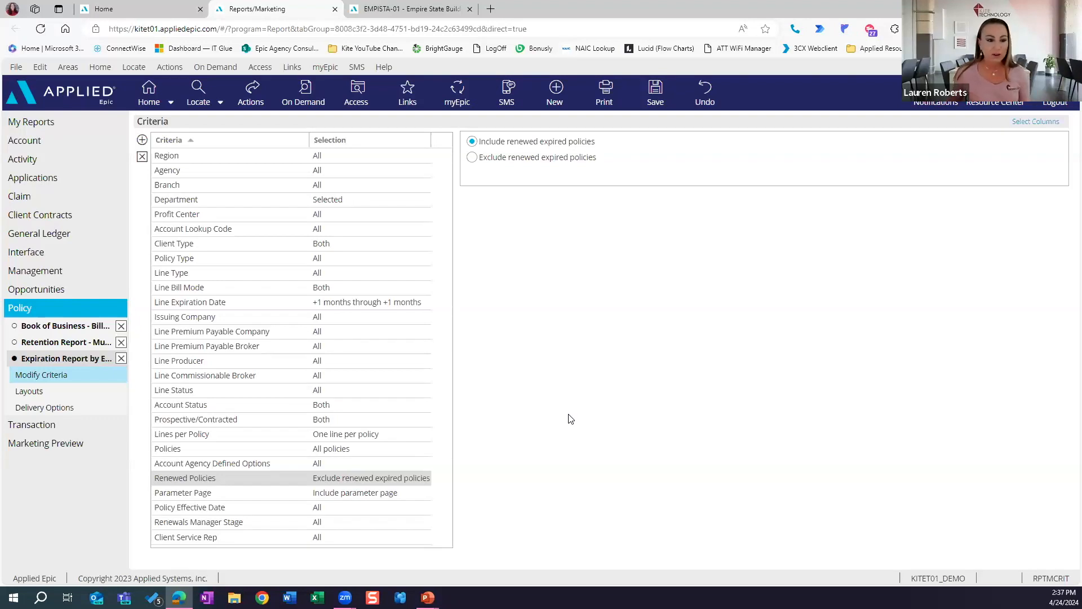
# Reopen Expiration Report by Ex Date from the policy report list and change its Line Expiration Date range to -1 months through -1 months
pyautogui.click(350, 309)
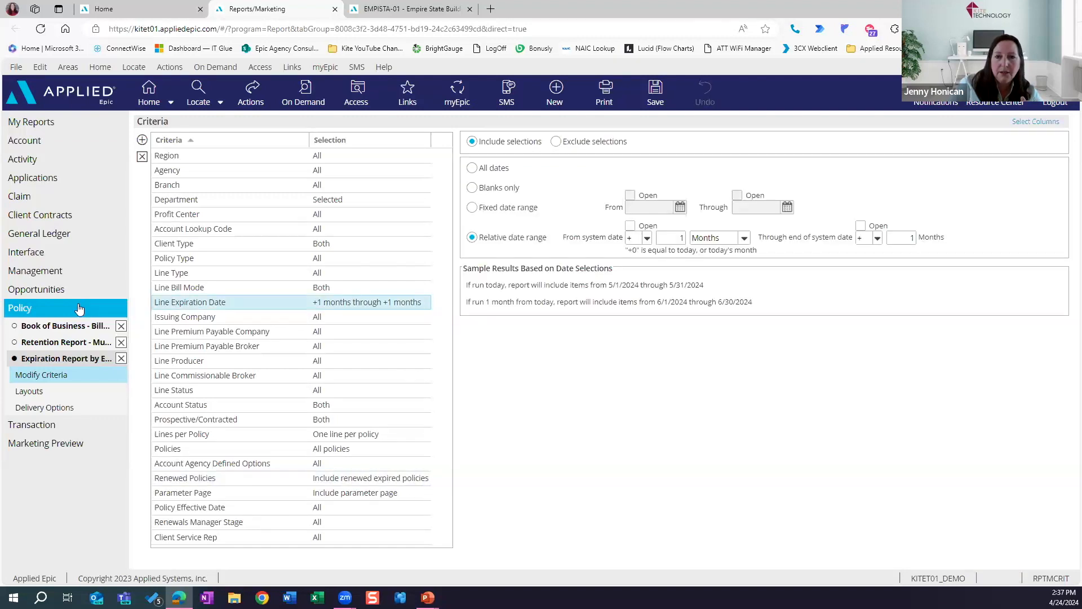
pyautogui.click(79, 308)
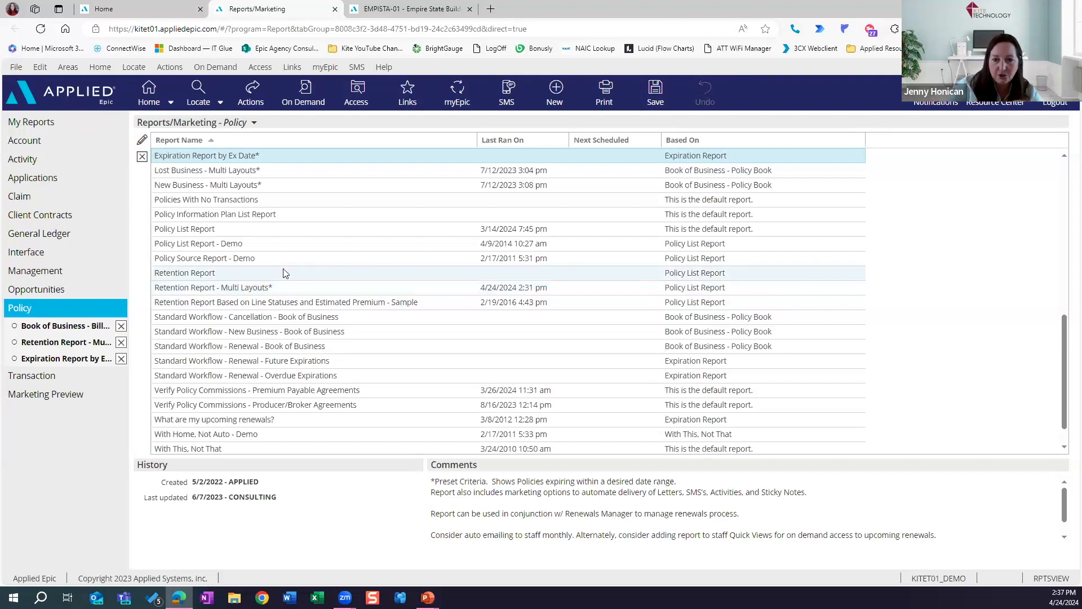
pyautogui.doubleClick(162, 155)
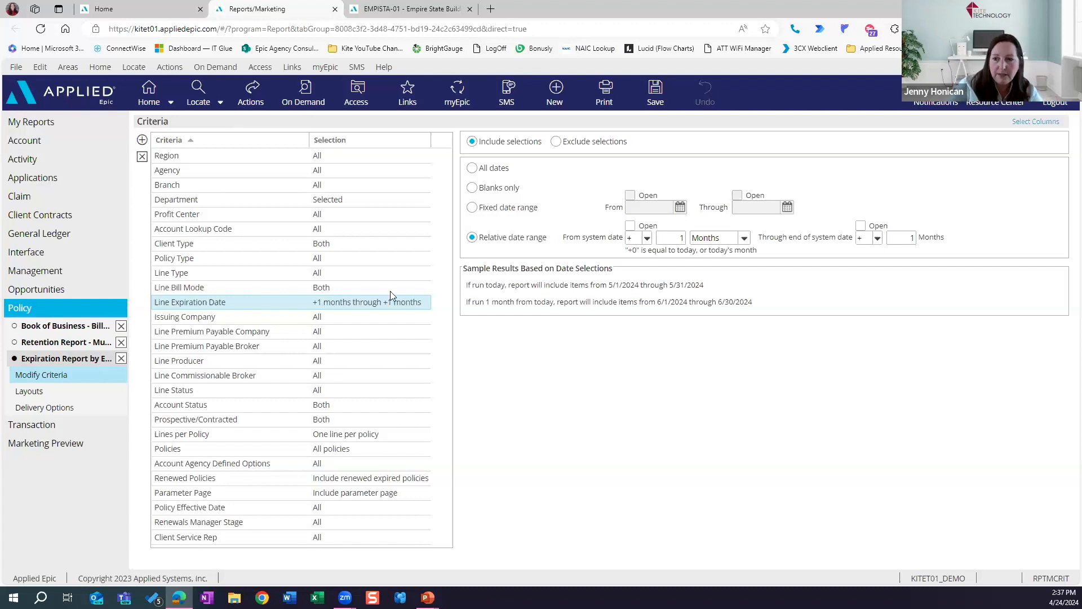
pyautogui.click(646, 238)
pyautogui.click(636, 263)
pyautogui.click(877, 238)
pyautogui.click(862, 265)
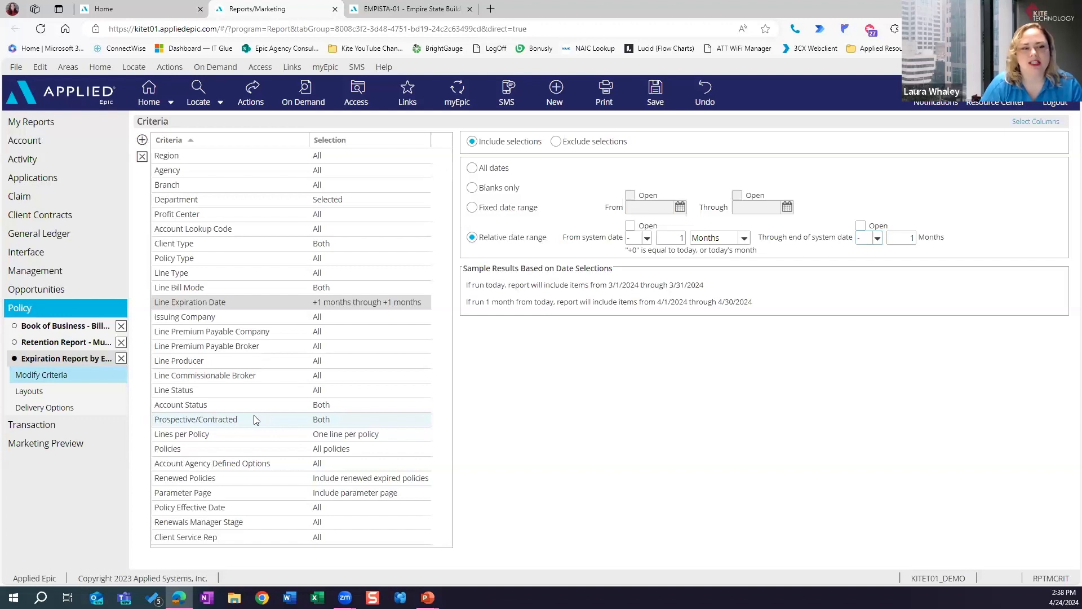
# Go to the Retention Report's layouts and turn off printing for the Detail by Producer layout
pyautogui.click(32, 345)
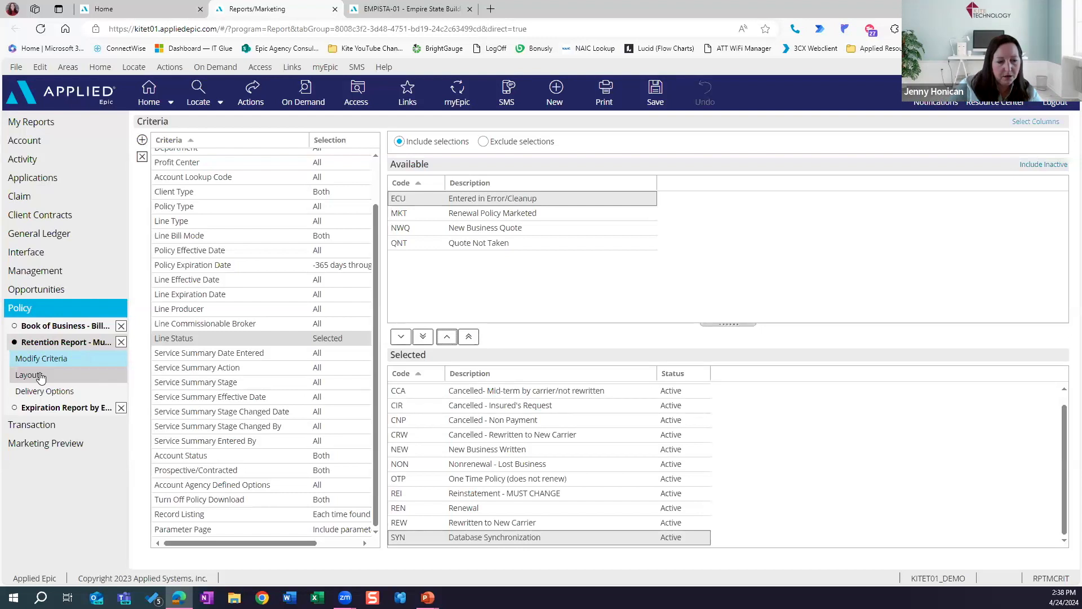
pyautogui.click(41, 375)
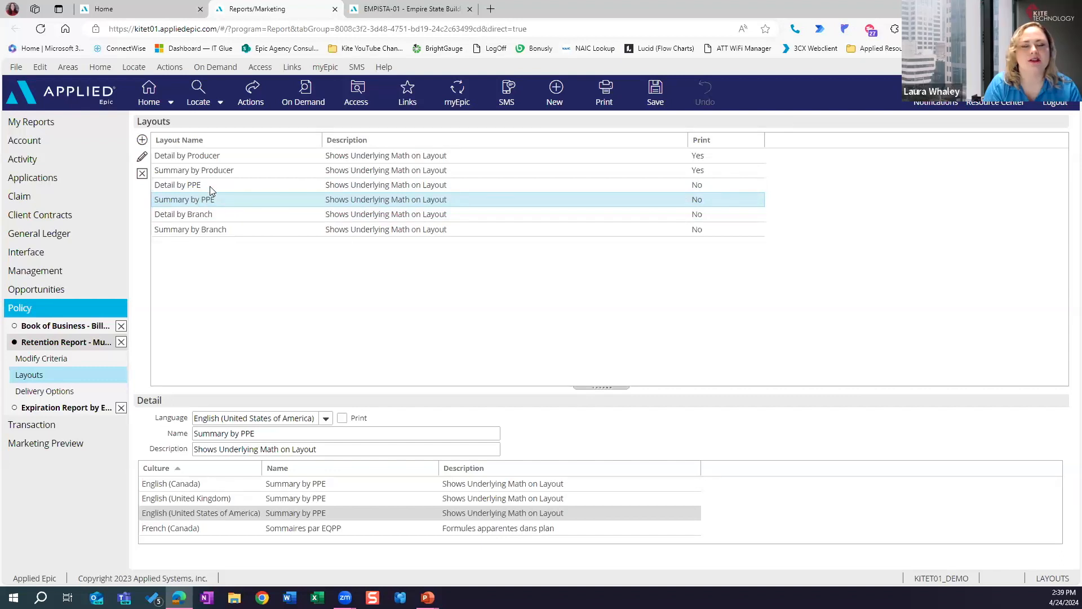
pyautogui.click(212, 157)
pyautogui.click(342, 418)
pyautogui.click(238, 173)
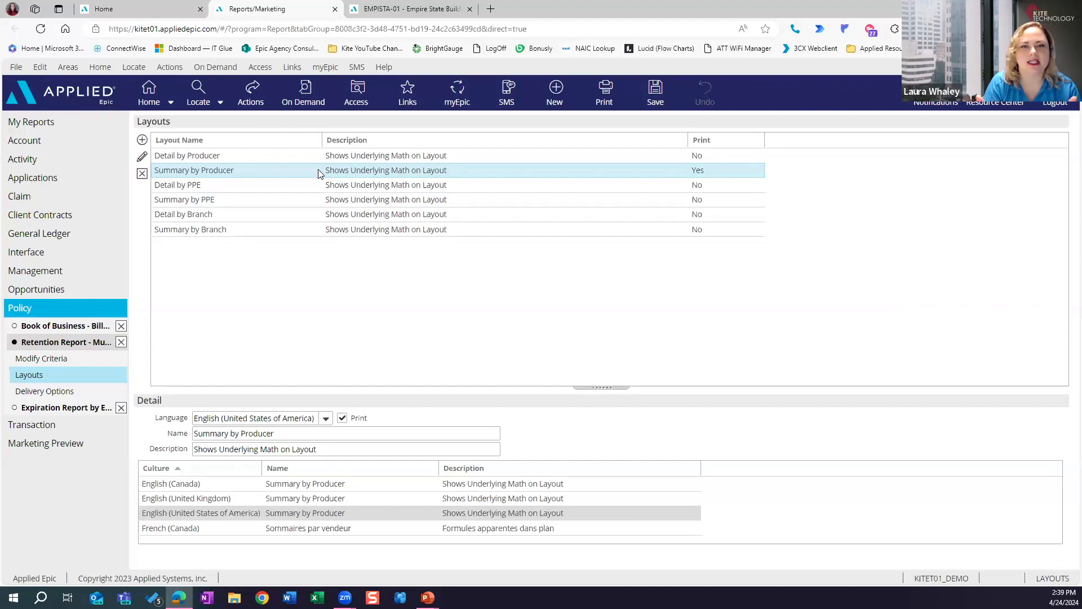
# Generate the Retention Report's print preview and maximize the preview window
pyautogui.click(616, 101)
pyautogui.click(623, 136)
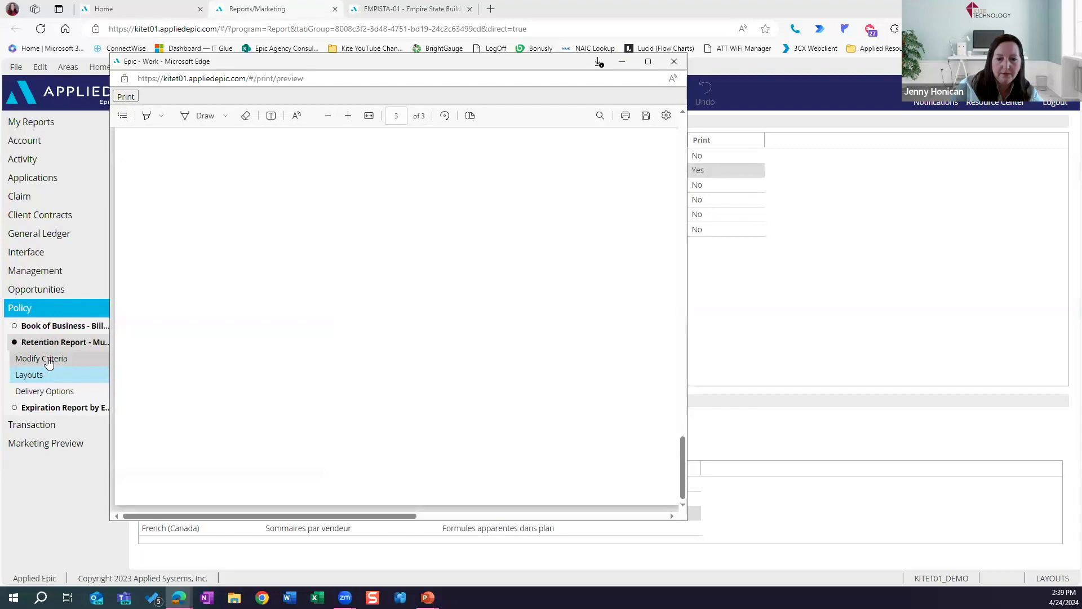
pyautogui.doubleClick(491, 68)
# Examine the Retention Report by Producer summary from its first page of producers and close the preview
pyautogui.scroll(10, 435, 285)
pyautogui.scroll(8, 435, 290)
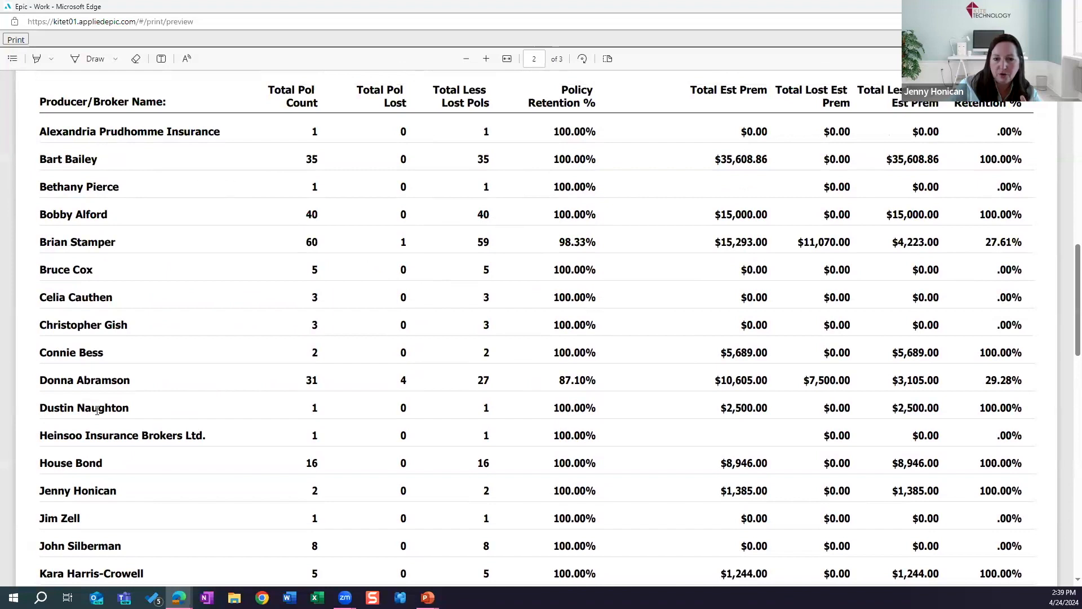
pyautogui.scroll(3, 102, 418)
pyautogui.scroll(-1, 104, 423)
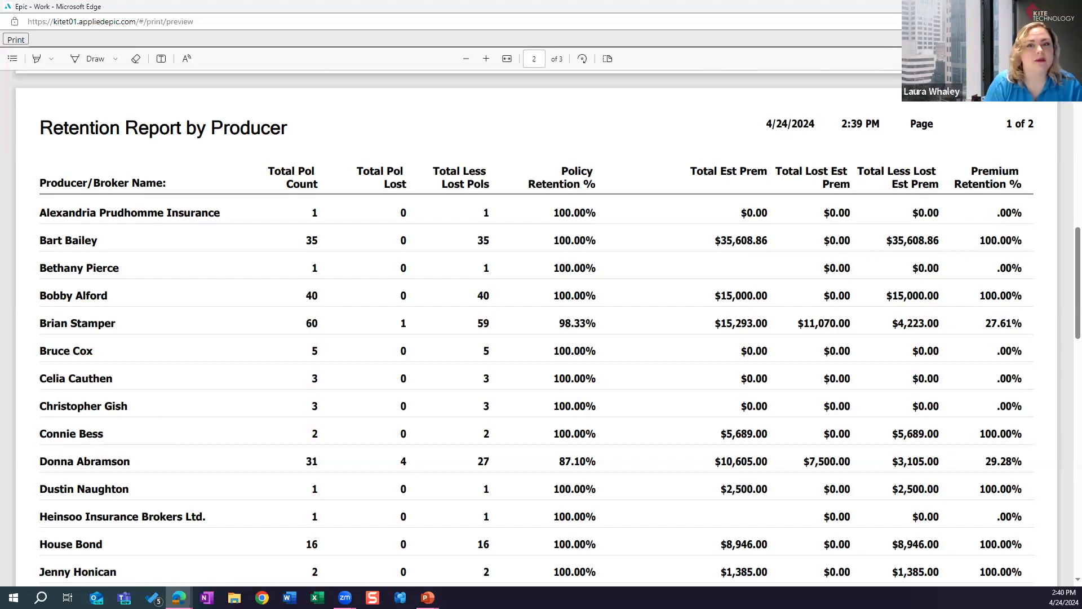
pyautogui.hotkey('alt', 'F4')
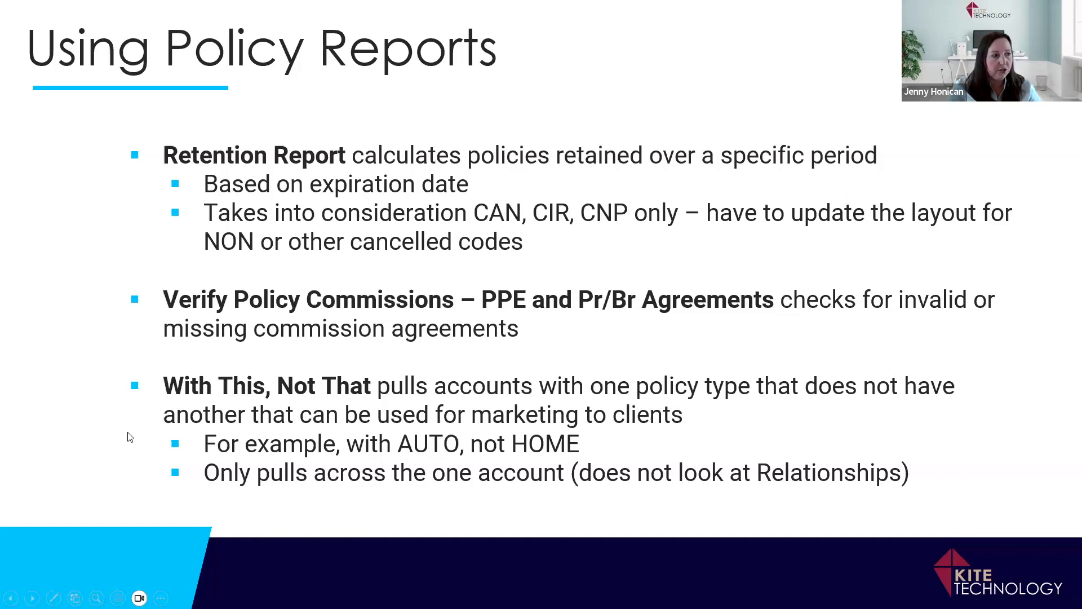
# Switch from the slides to Applied Epic and open the line details of the Empire State account's CPKG policy dated 6/6/2024
pyautogui.hotkey('alt', 'Tab')
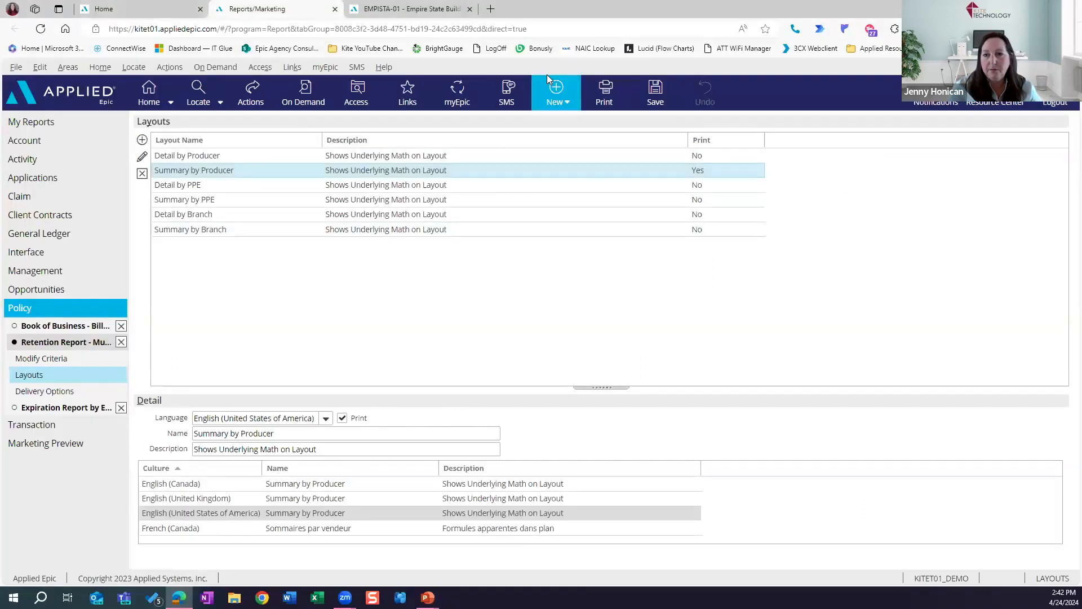
pyautogui.click(417, 9)
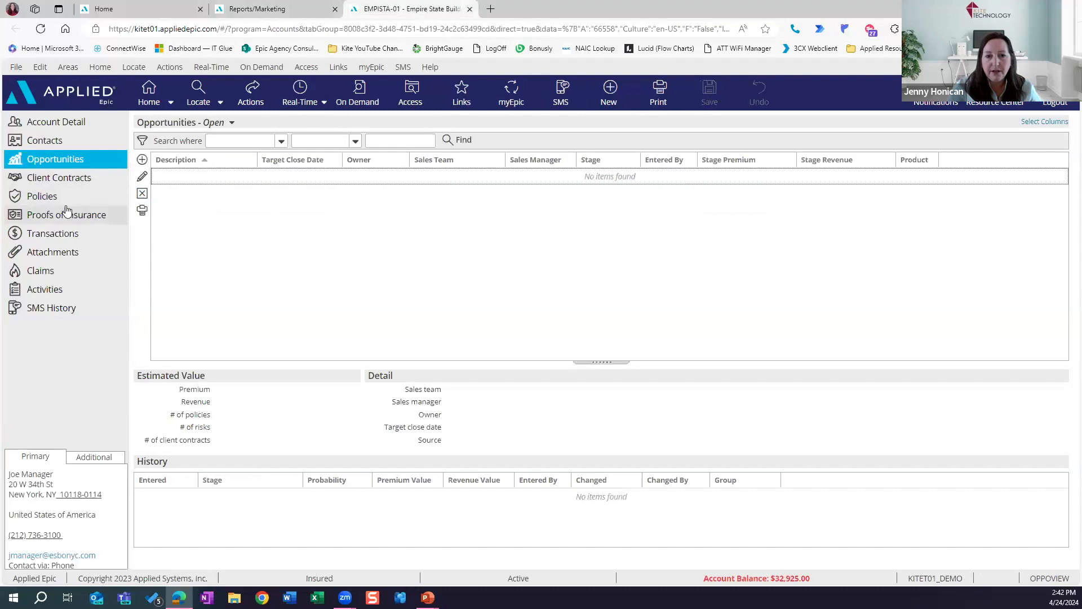
pyautogui.click(48, 197)
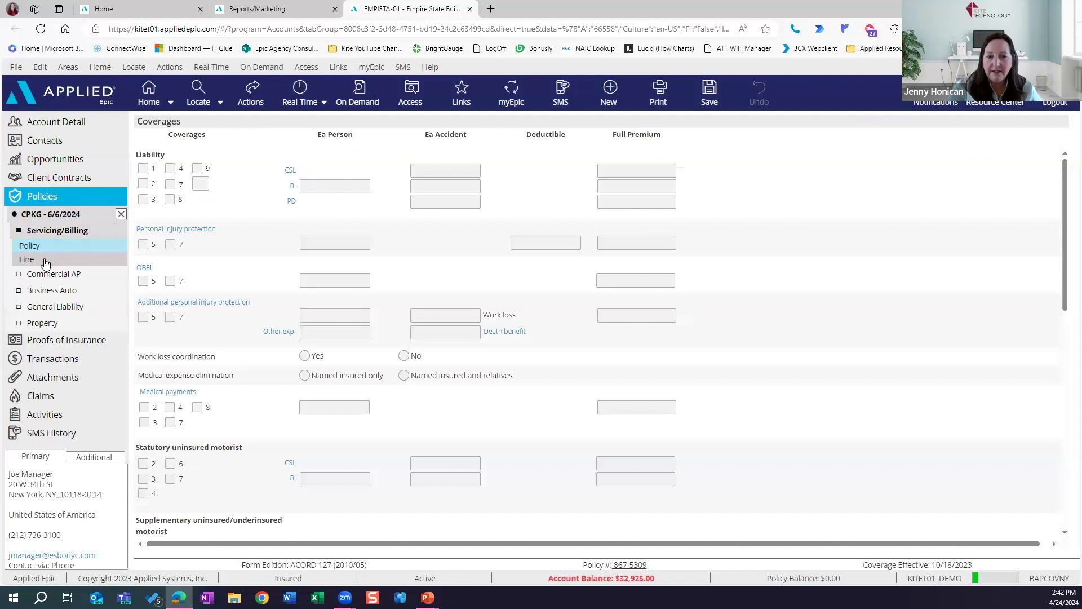
pyautogui.click(63, 263)
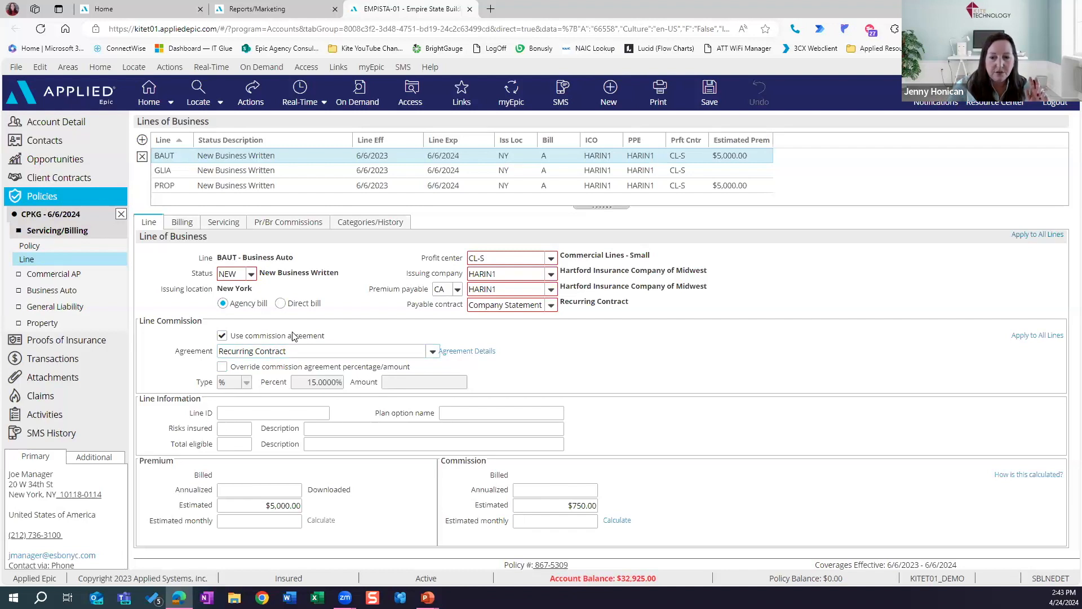
# Inspect the commission agreement settings in the BAUT line's producer/broker commission entry and close it without changes
pyautogui.click(288, 223)
pyautogui.doubleClick(275, 273)
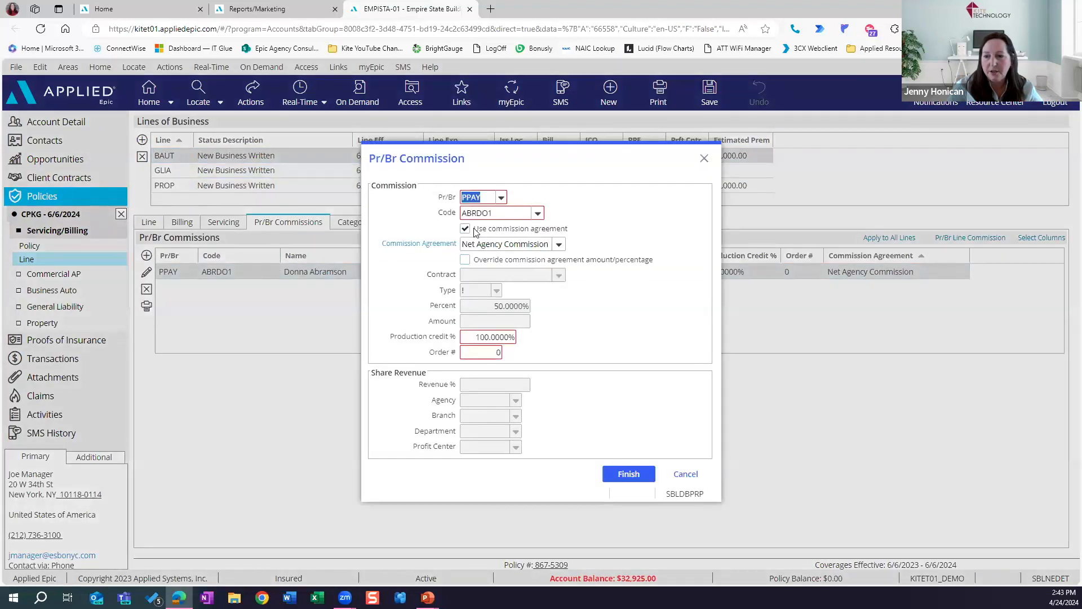
pyautogui.click(700, 161)
# Return to the policy report list and open the criteria of Verify Policy Commissions - Premium Payable Agreements
pyautogui.click(257, 9)
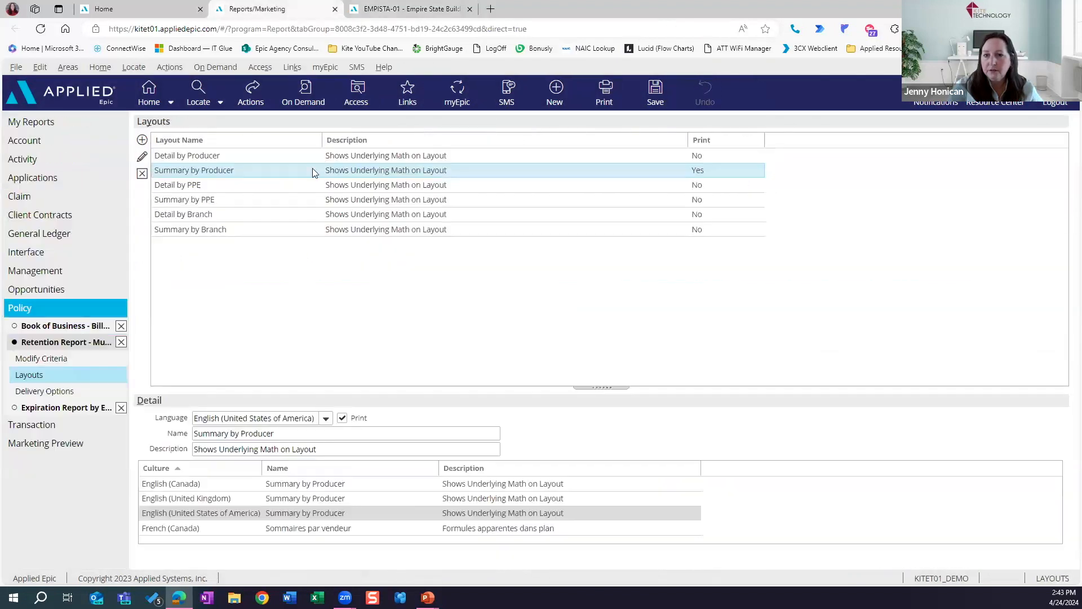
pyautogui.click(79, 310)
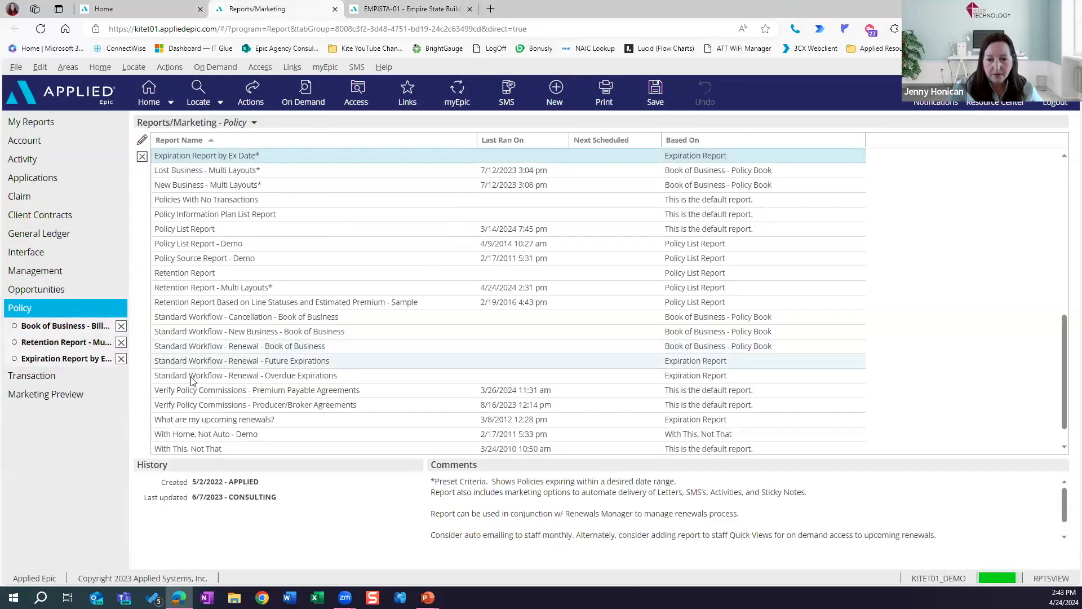
pyautogui.click(360, 390)
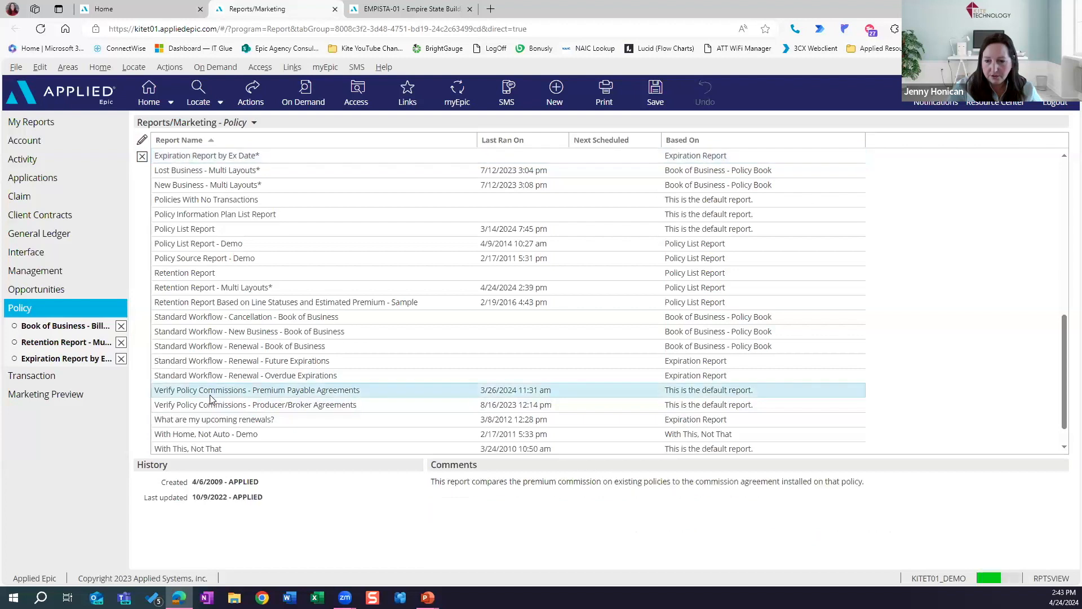
pyautogui.doubleClick(422, 407)
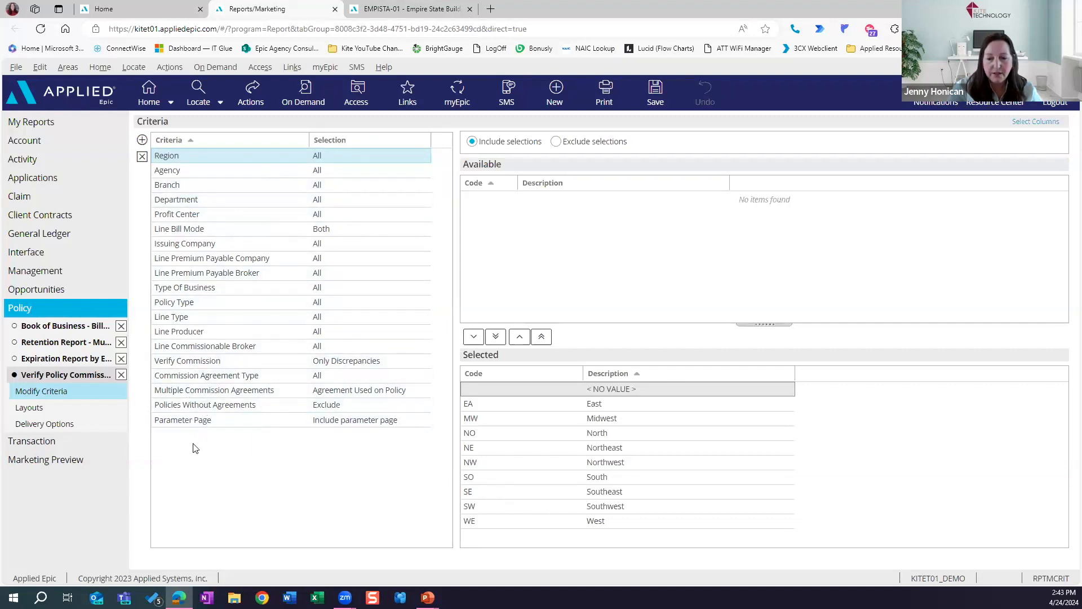
# Look through the Policy criteria available to add to the report, such as effective and expiration dates, and close without adding any
pyautogui.click(142, 140)
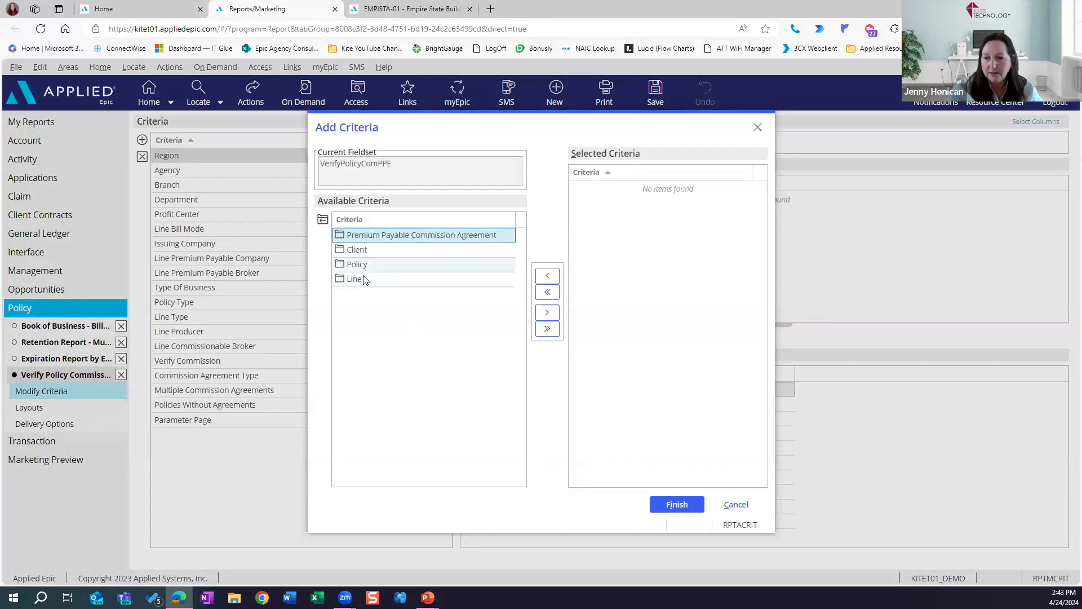
pyautogui.doubleClick(361, 264)
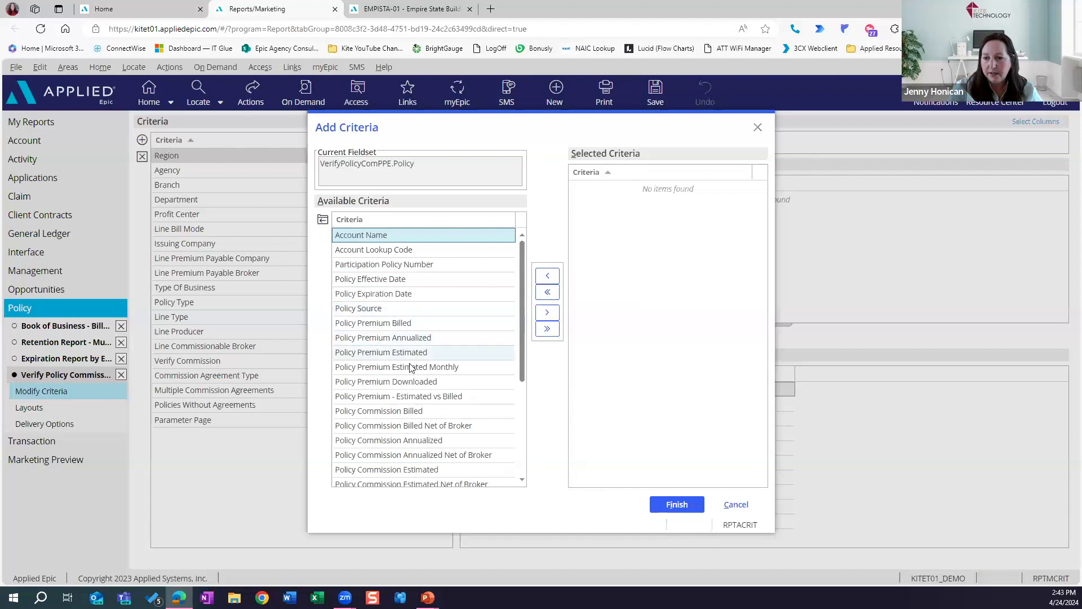
pyautogui.scroll(-3, 410, 368)
pyautogui.scroll(3, 406, 283)
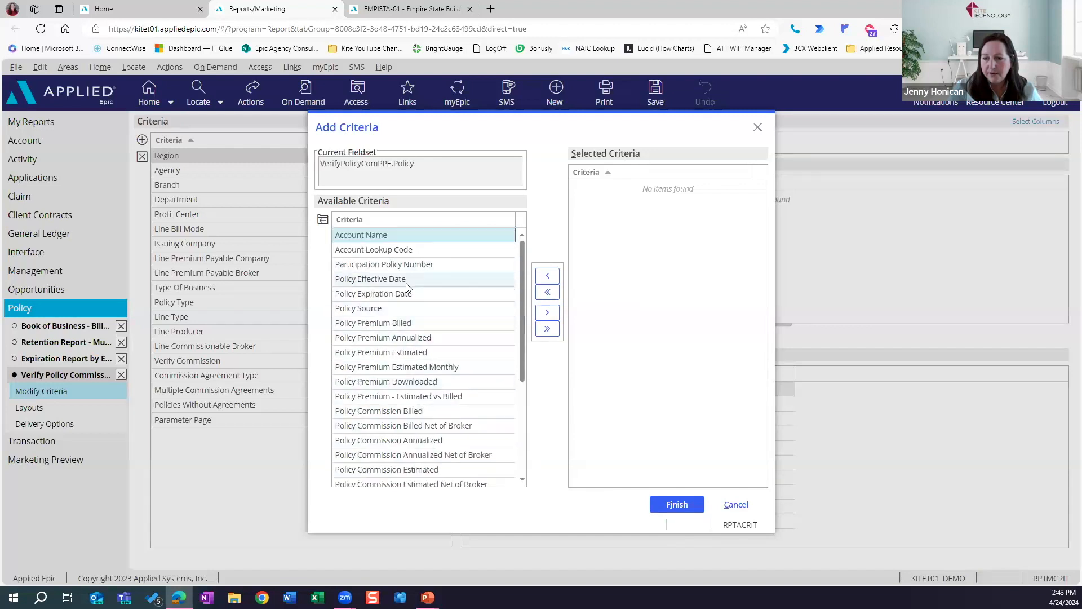
pyautogui.click(761, 129)
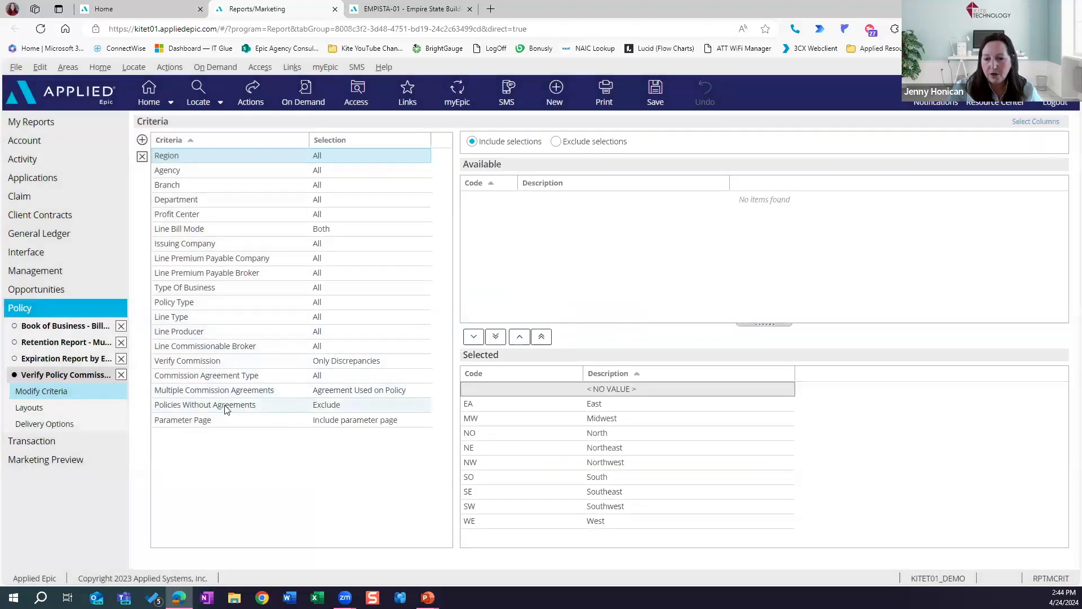
# Review the Verify Commission and Multiple Commission Agreements options and set Policies Without Agreements to Only policies without agreements
pyautogui.click(209, 363)
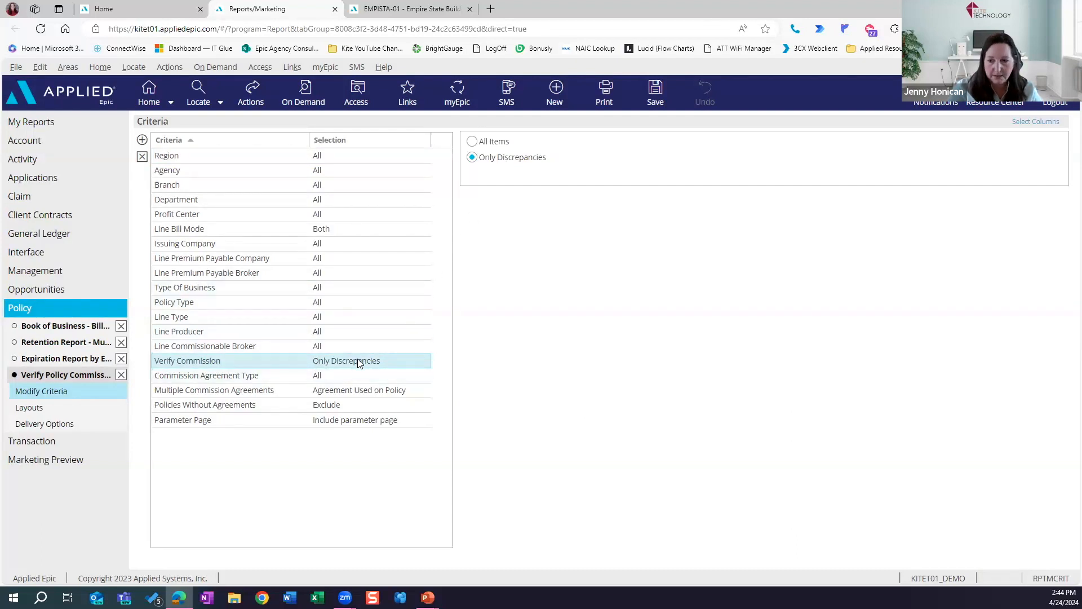
pyautogui.click(347, 393)
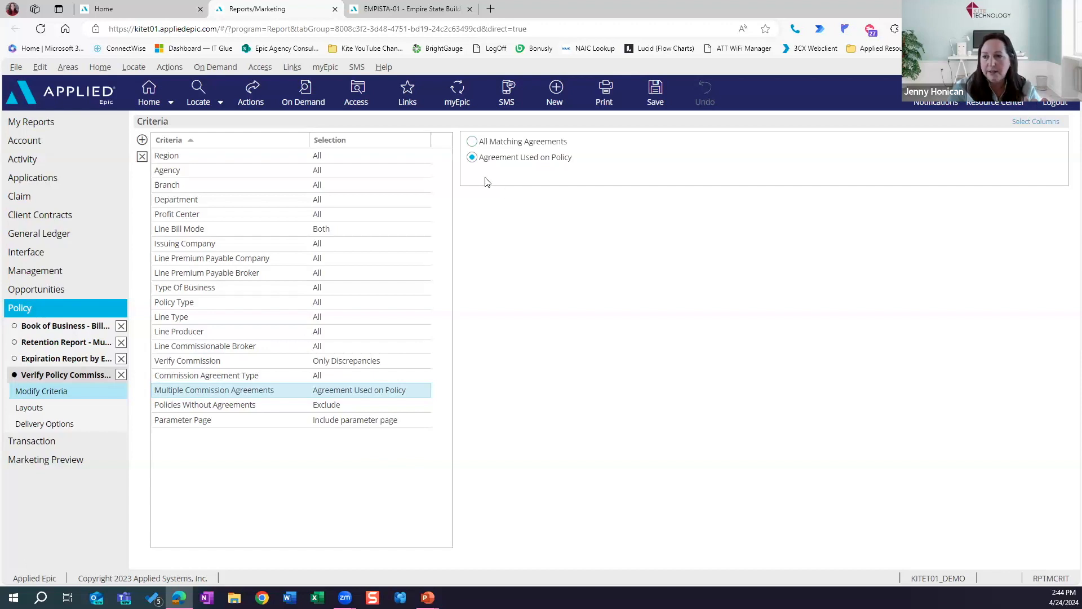
pyautogui.click(254, 410)
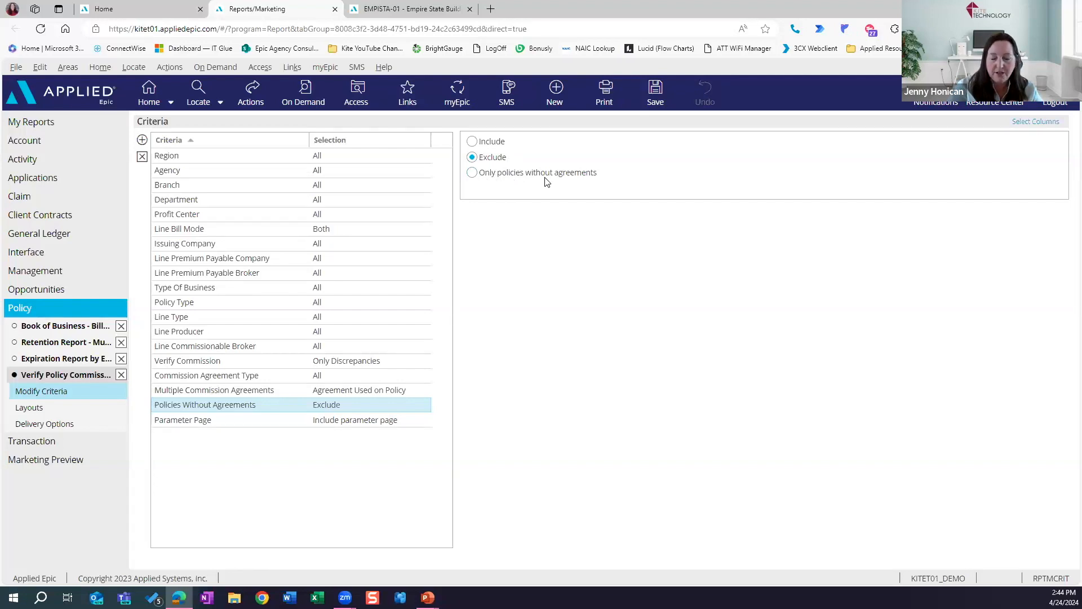
pyautogui.click(474, 172)
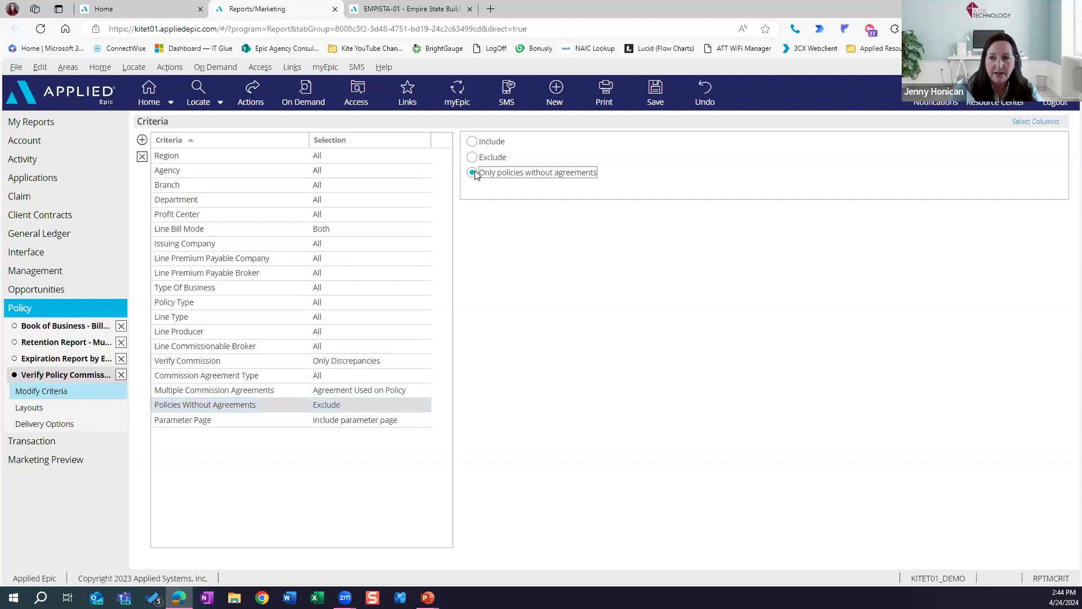
pyautogui.click(342, 363)
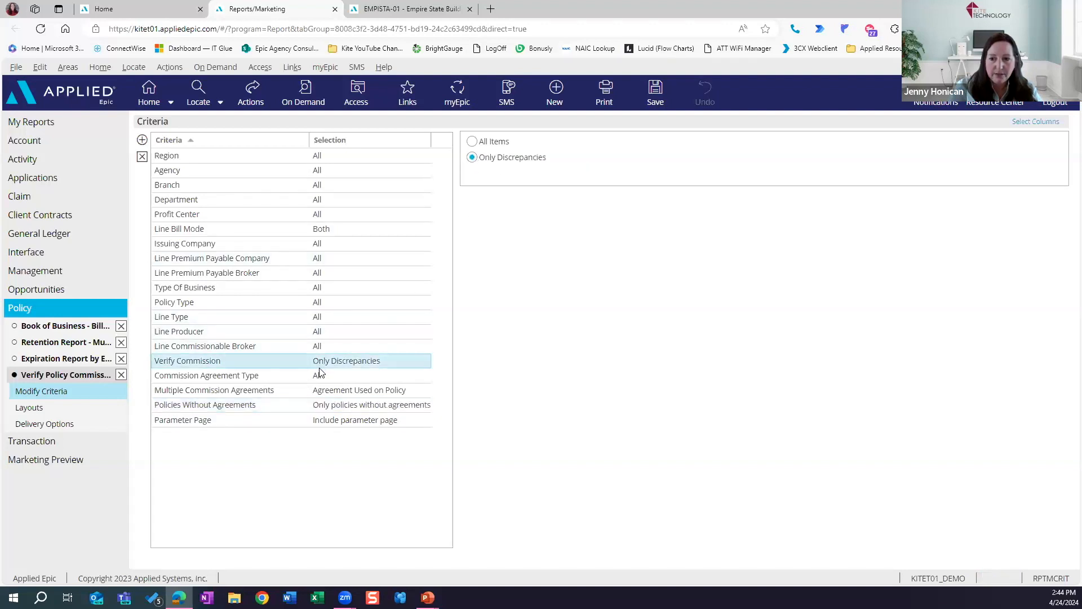
pyautogui.click(345, 405)
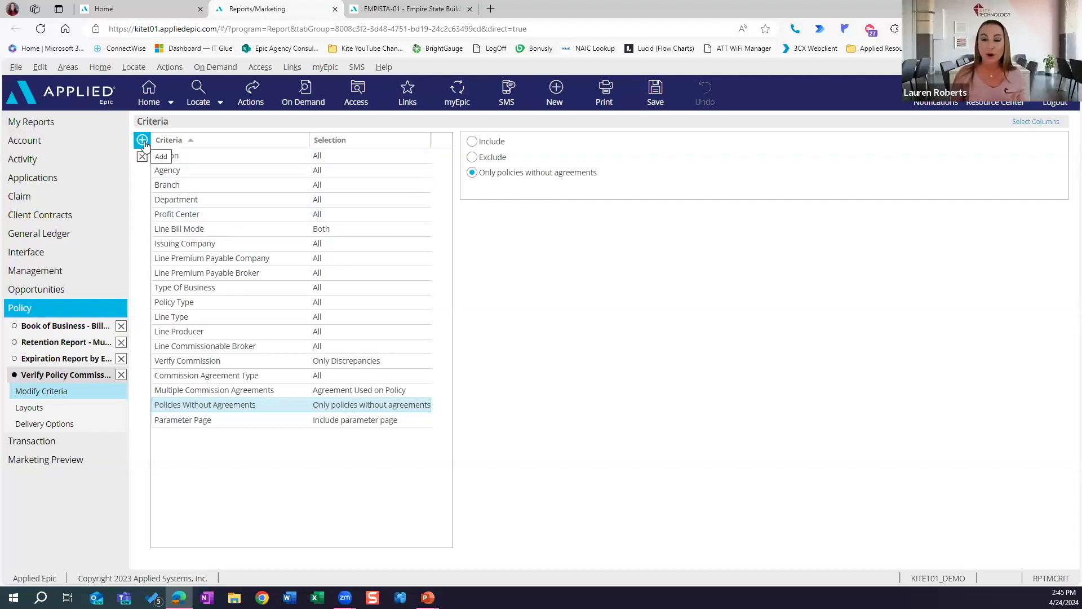
# Generate the print preview of the Verify Policy Commissions report and maximize the preview window
pyautogui.click(604, 92)
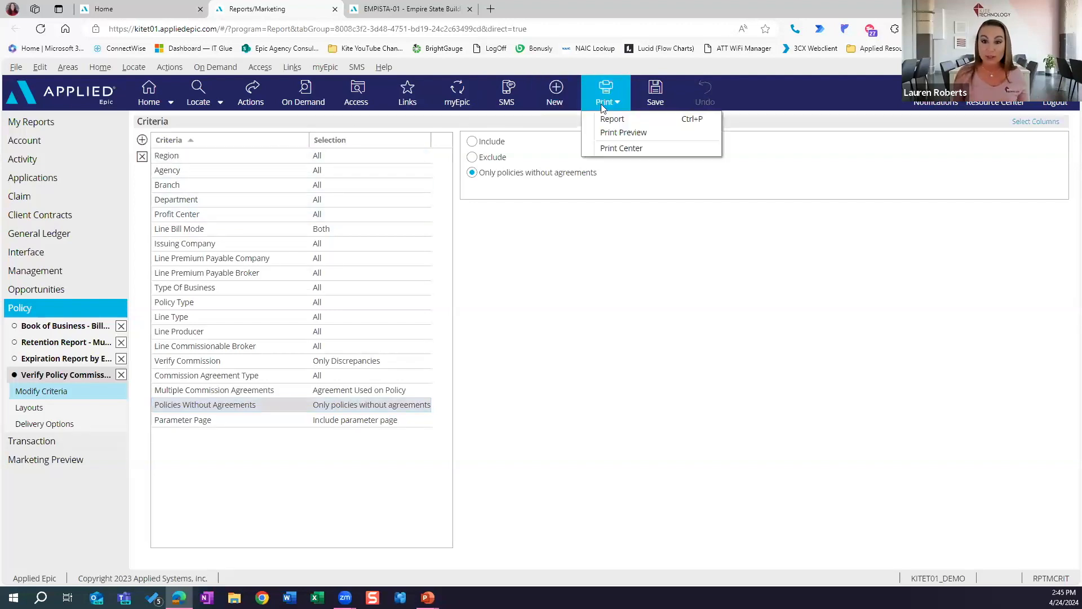
pyautogui.click(607, 132)
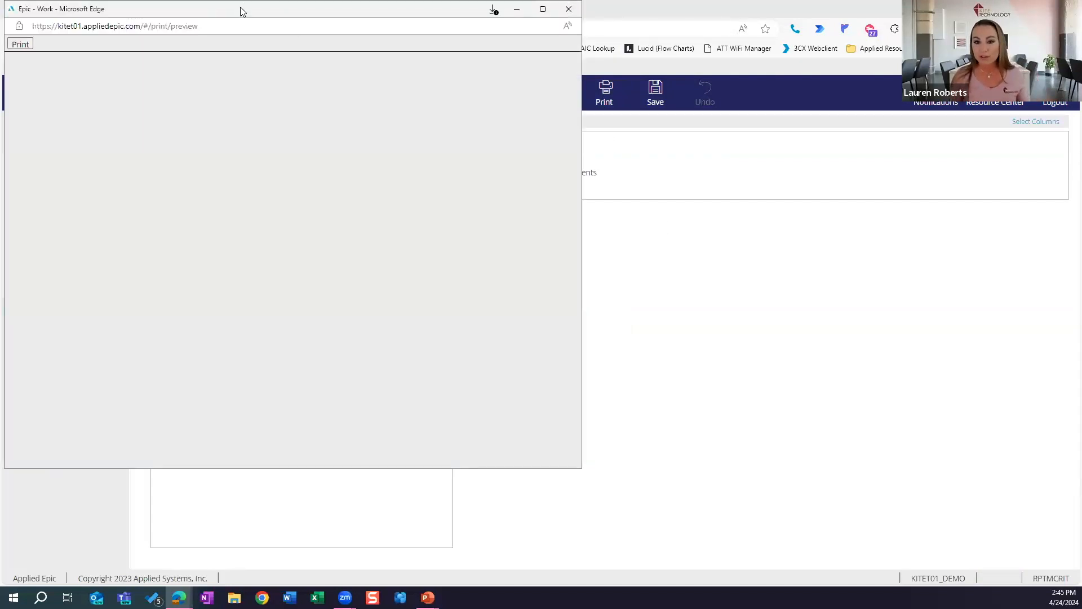
pyautogui.moveTo(246, 15); pyautogui.dragTo(335, 61)
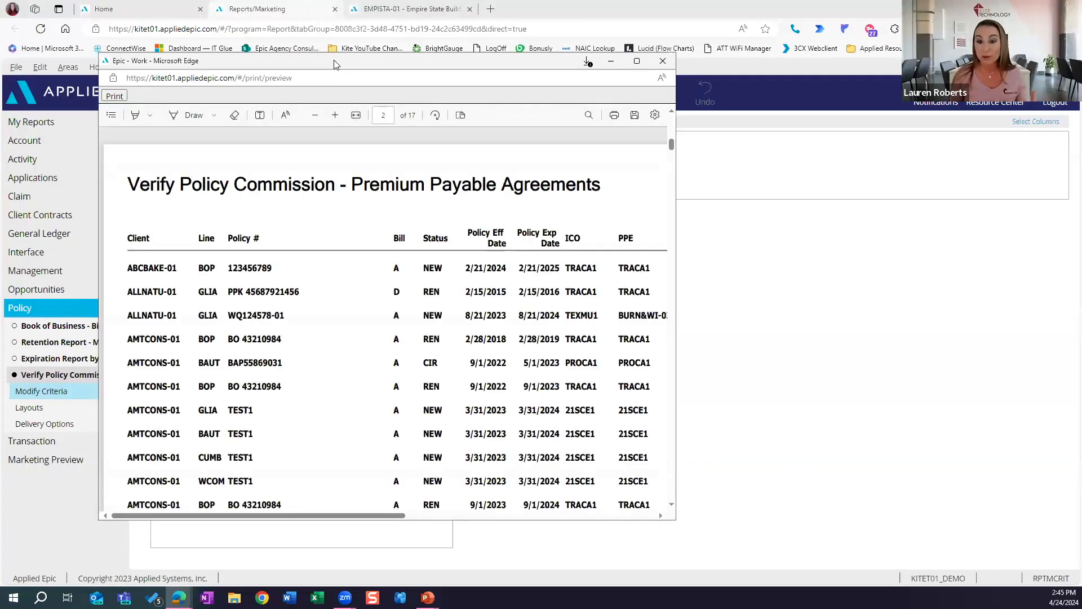
pyautogui.doubleClick(334, 60)
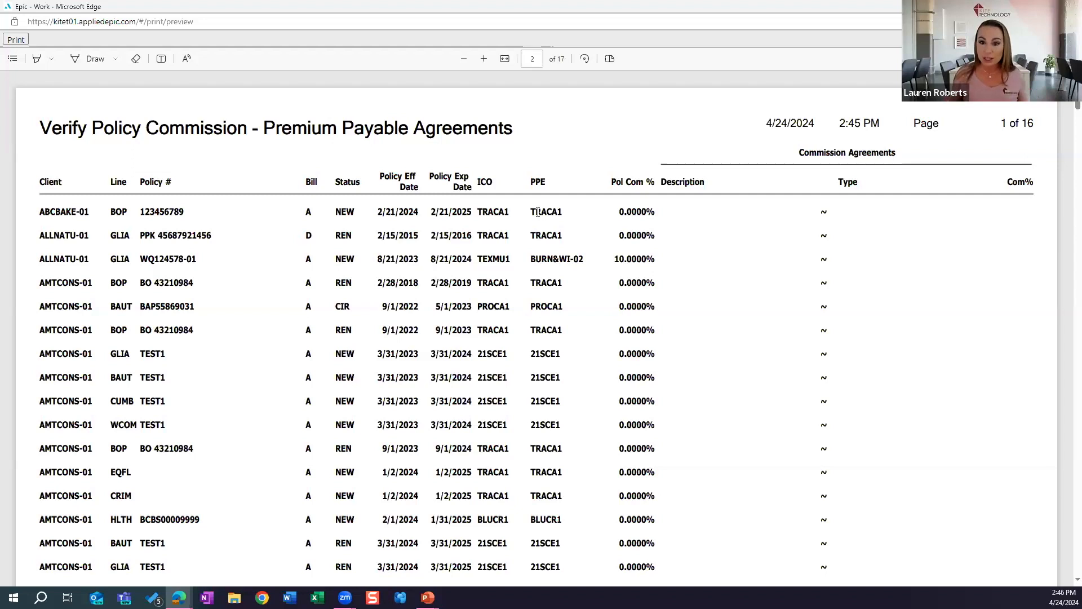
# Examine the Premium Payable Agreements preview for each line's policy commission percentage, agreement columns and the symbol legend below the listing
pyautogui.scroll(-5, 506, 247)
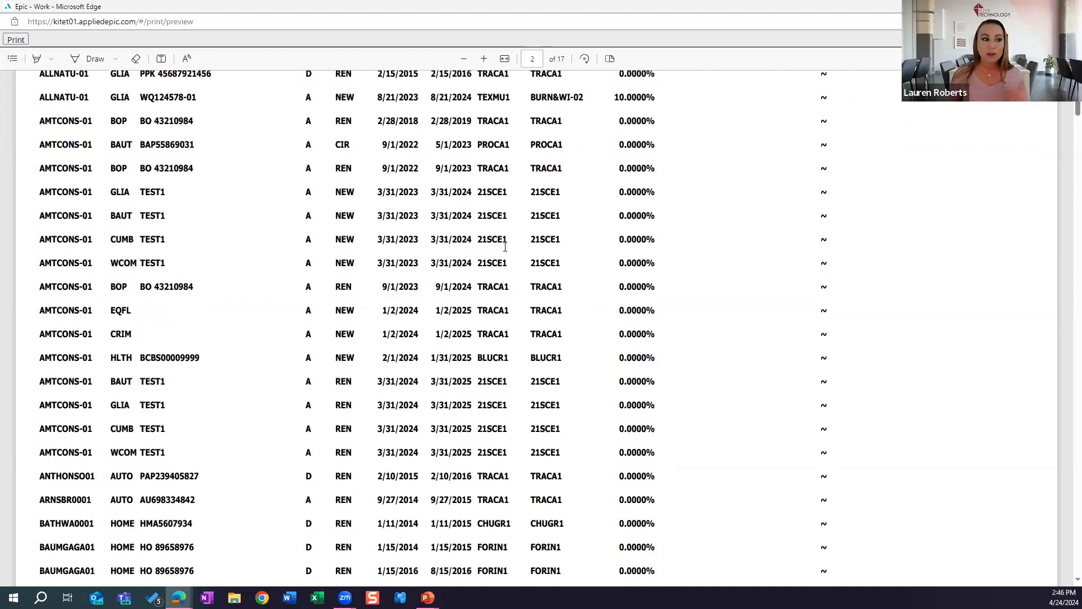
pyautogui.scroll(-9, 505, 247)
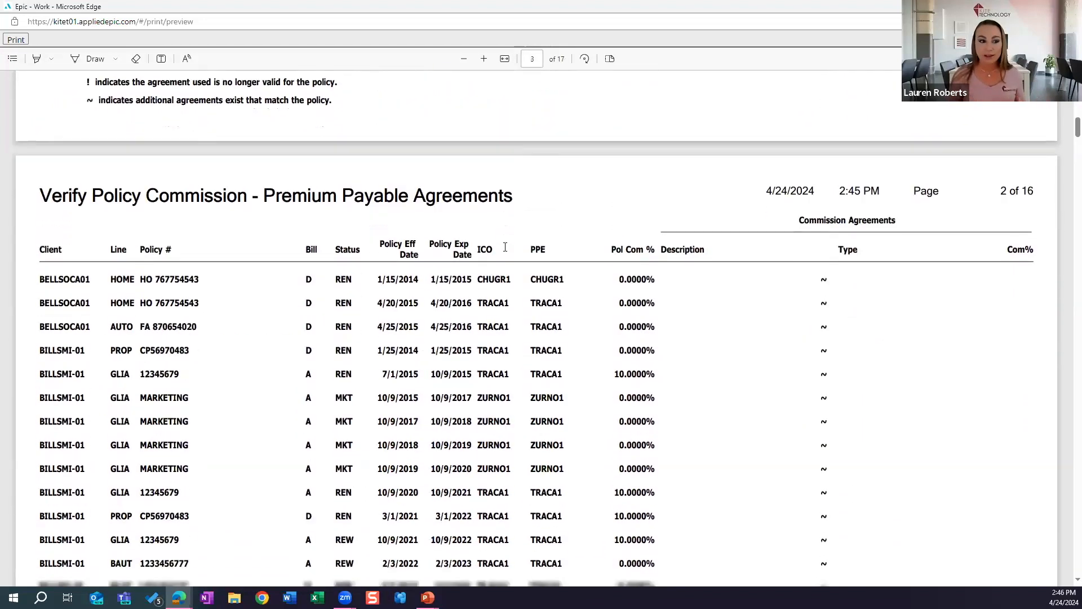
pyautogui.scroll(-2, 505, 247)
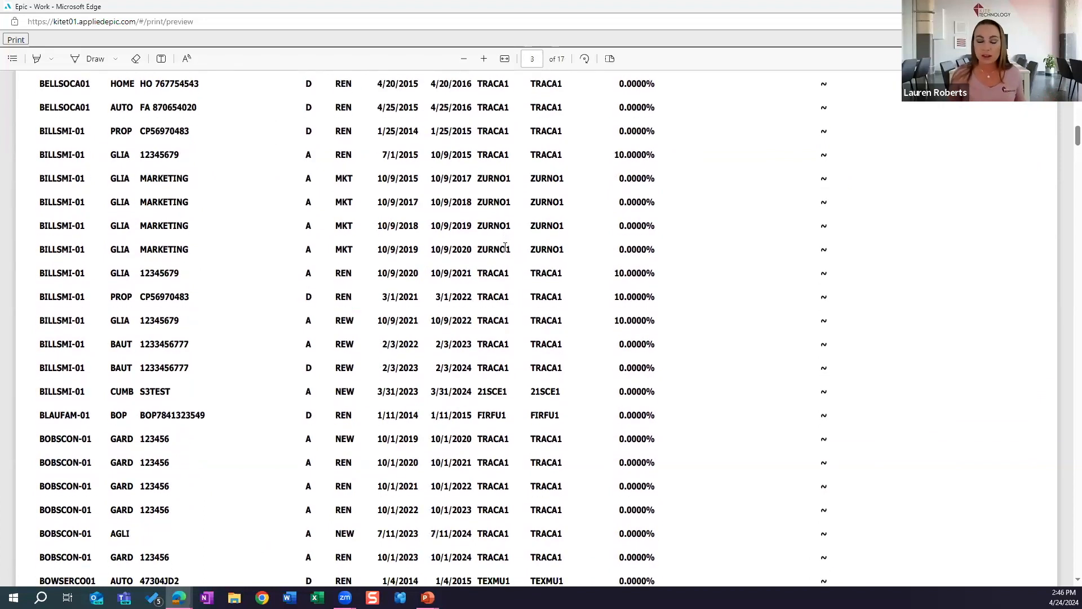
pyautogui.scroll(-2, 506, 248)
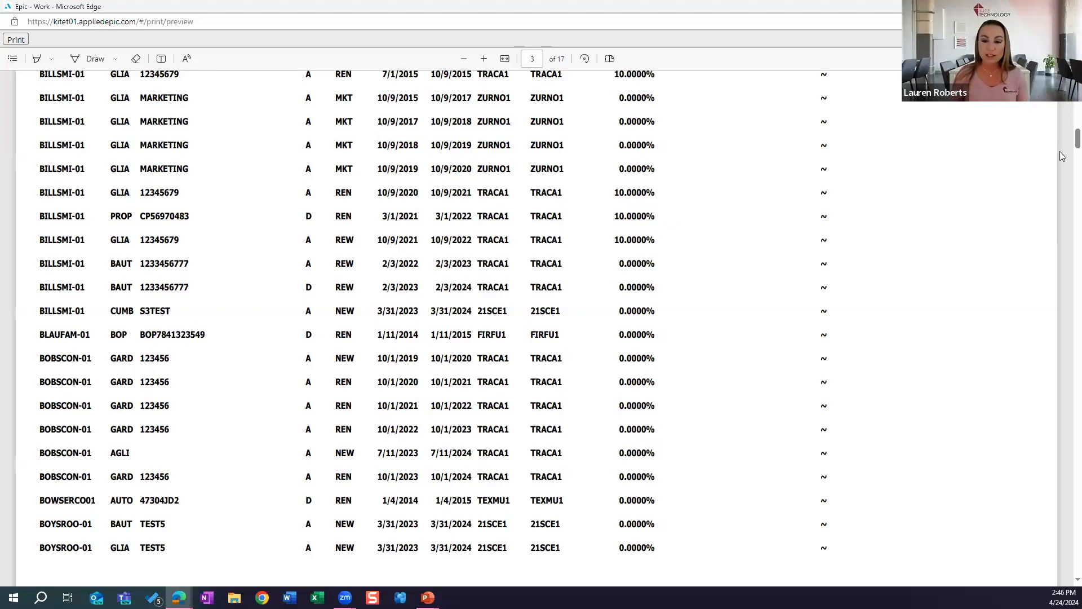
pyautogui.scroll(-8, 1068, 164)
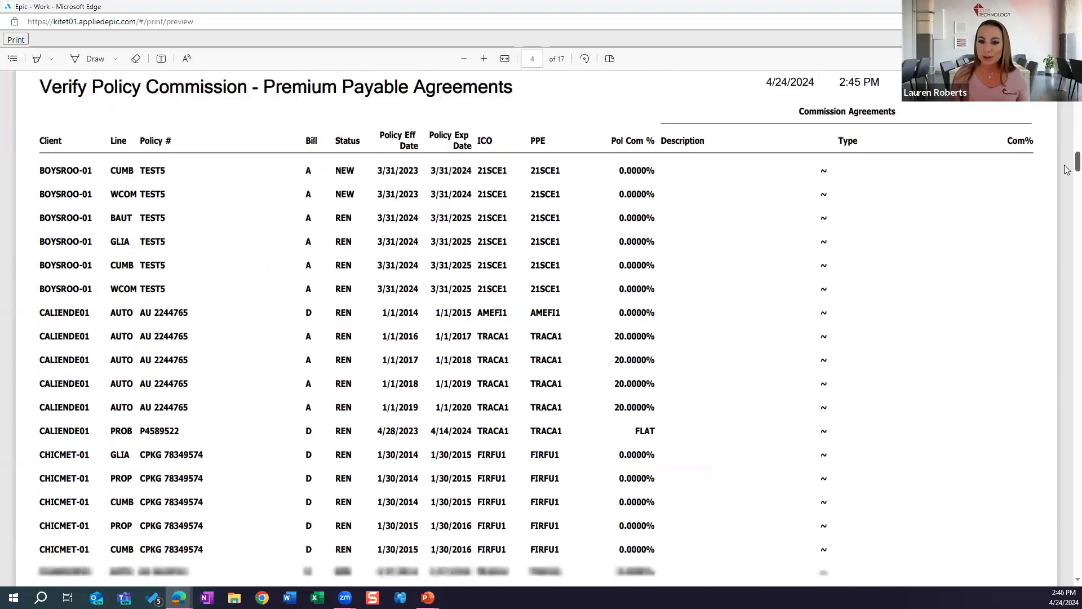
pyautogui.scroll(-14, 1067, 176)
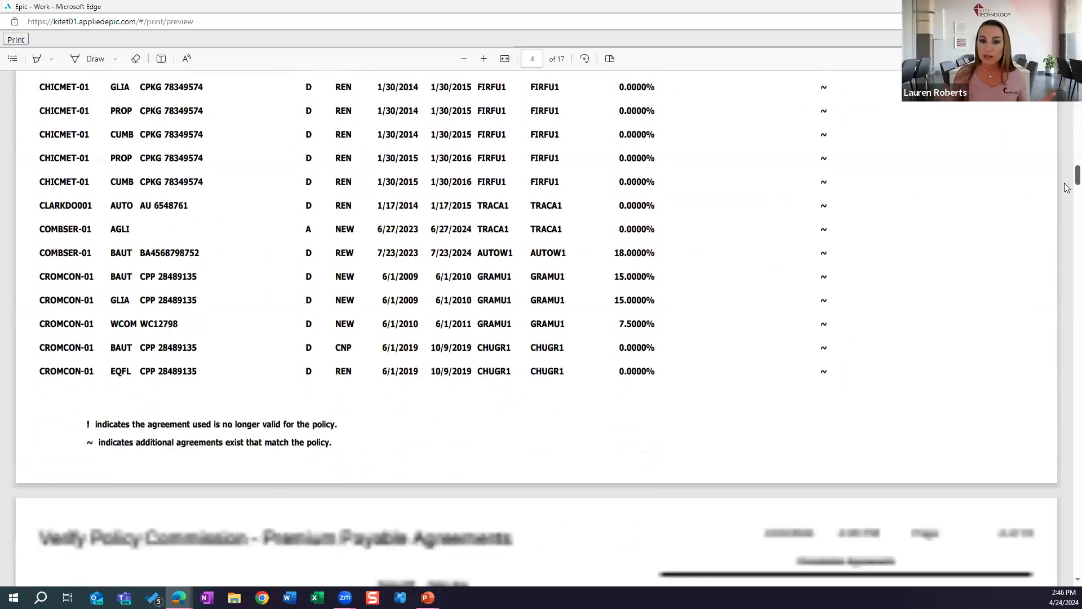
pyautogui.scroll(-15, 1067, 246)
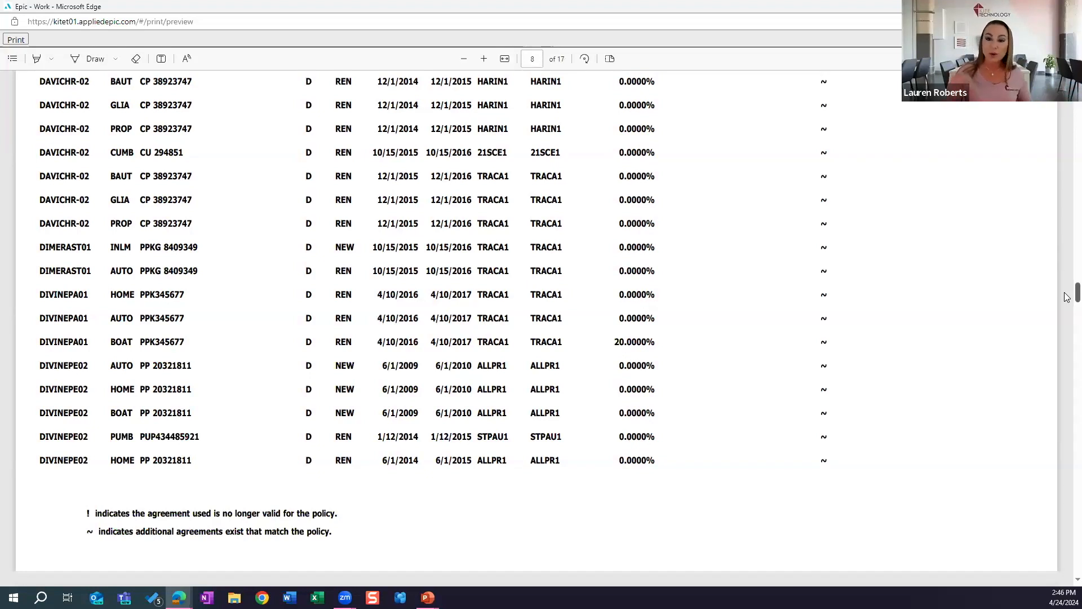
pyautogui.scroll(15, 1067, 172)
pyautogui.scroll(10, 1068, 172)
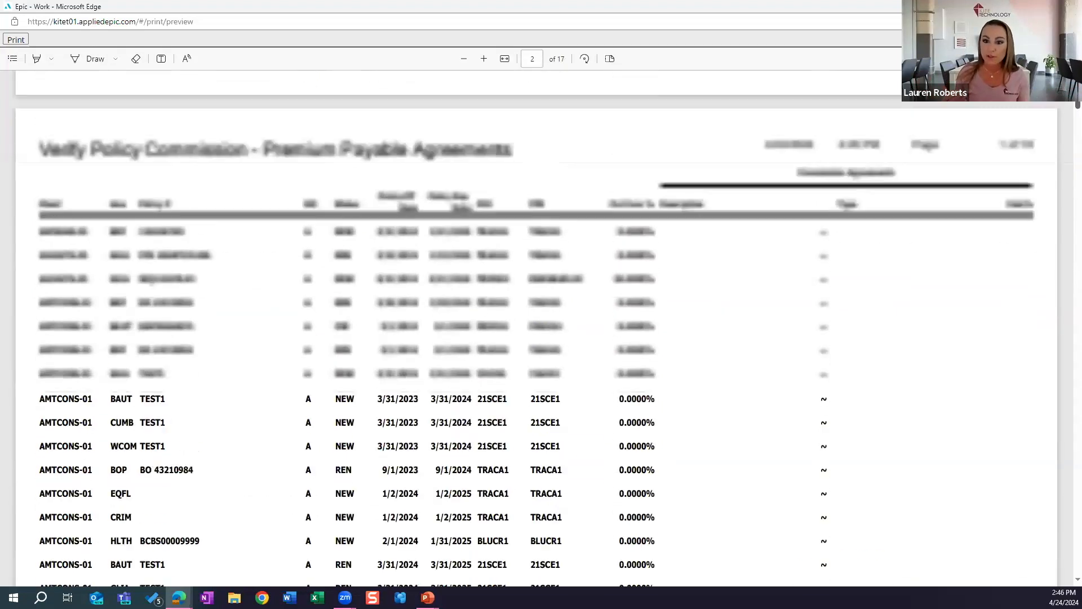
pyautogui.scroll(-4, 1067, 113)
pyautogui.scroll(-2, 1067, 102)
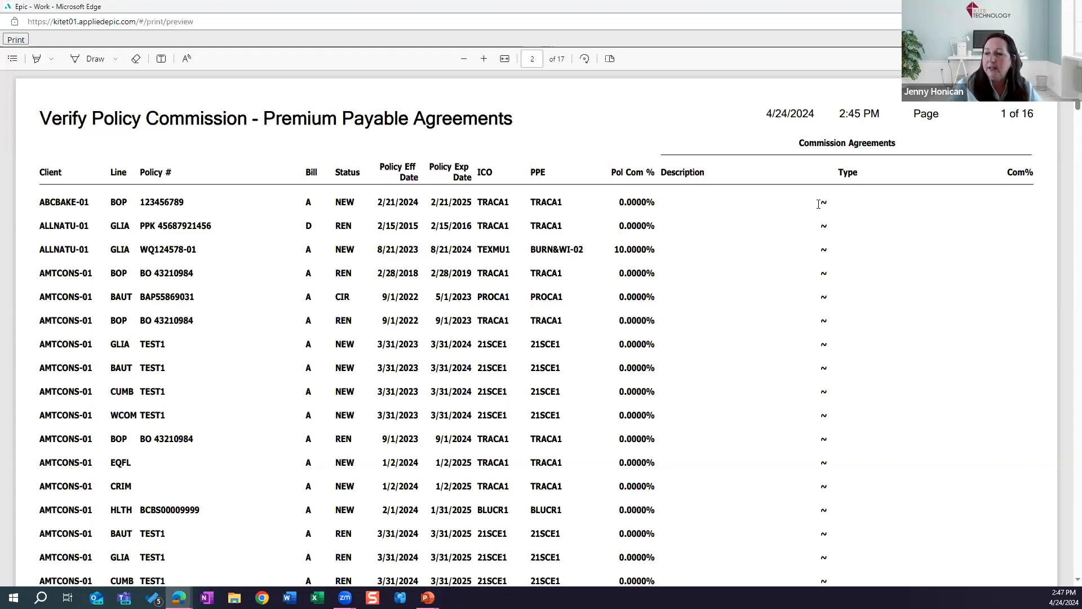
pyautogui.scroll(-8, 643, 251)
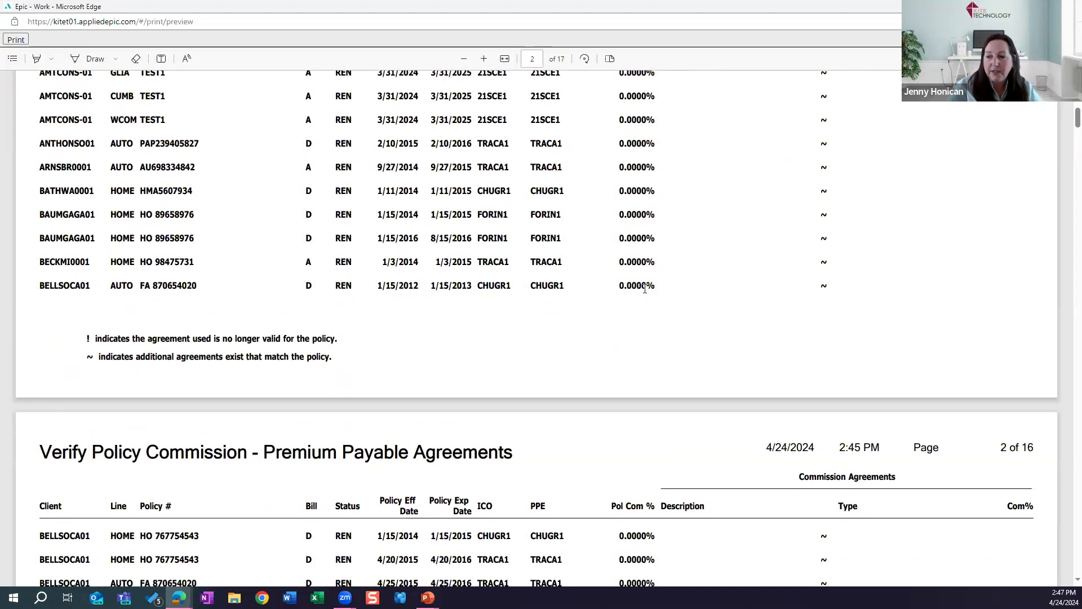
pyautogui.scroll(2, 644, 299)
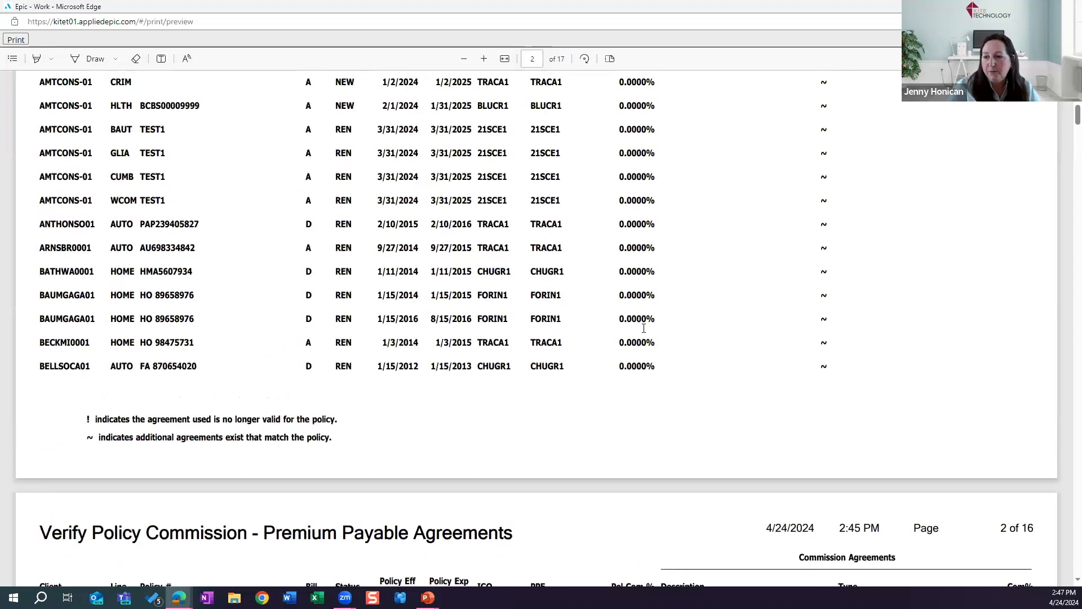
pyautogui.scroll(3, 644, 329)
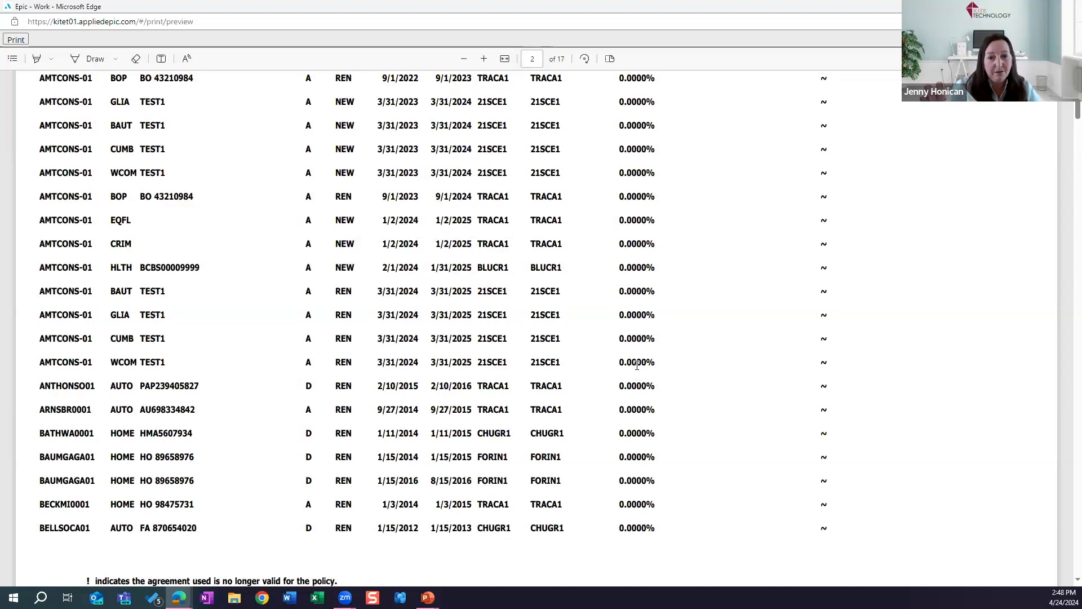
# Read the symbol legend ending the first Premium Payable Agreements page and compare the policy commission percentages on the following pages
pyautogui.scroll(-4, 314, 296)
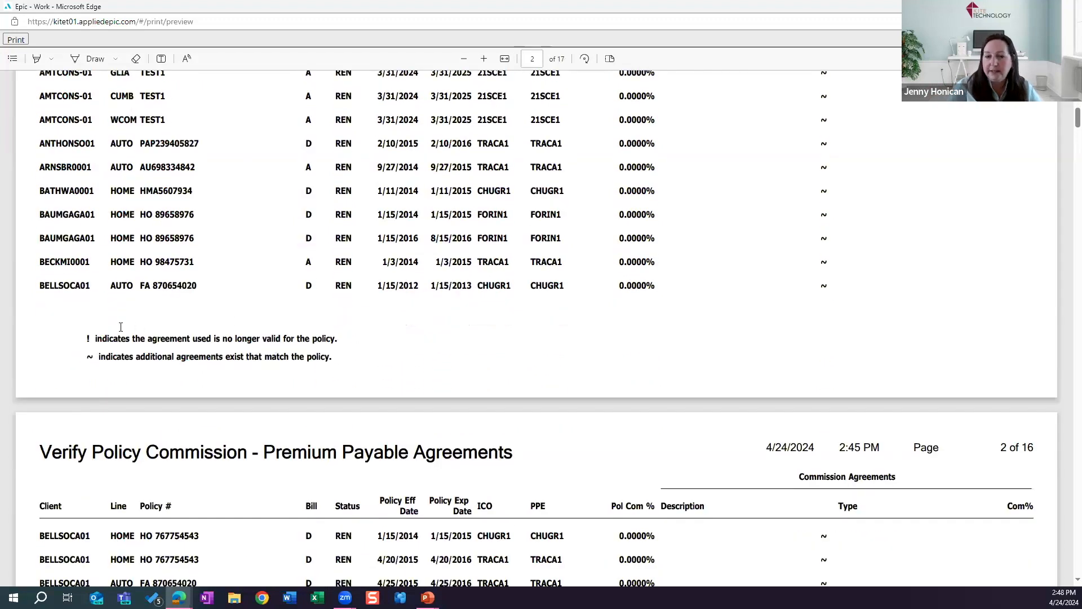
pyautogui.scroll(-1, 744, 290)
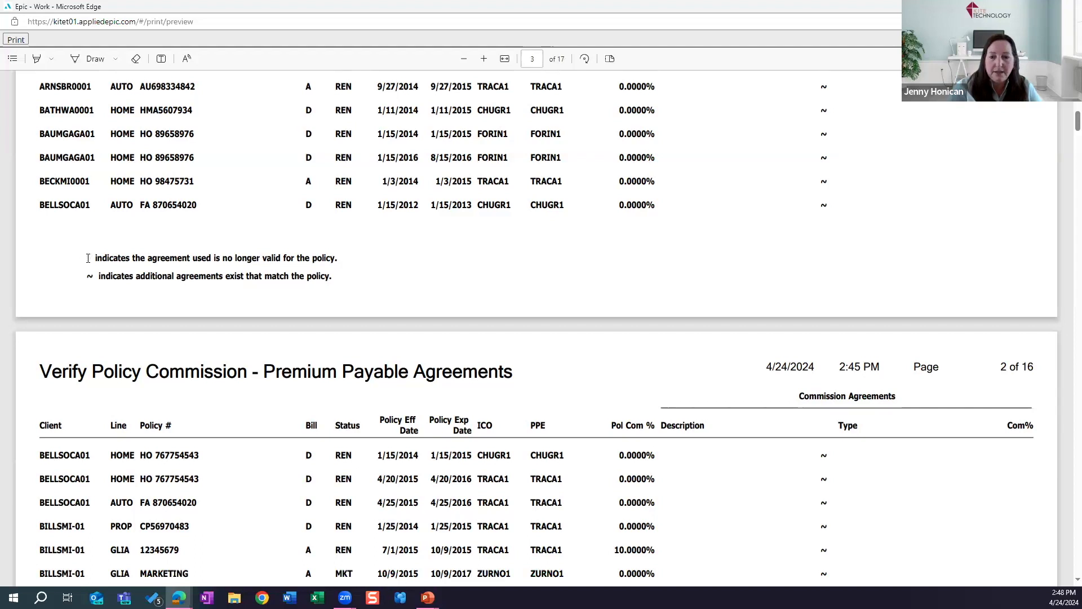
pyautogui.scroll(-1, 653, 297)
pyautogui.scroll(-15, 653, 297)
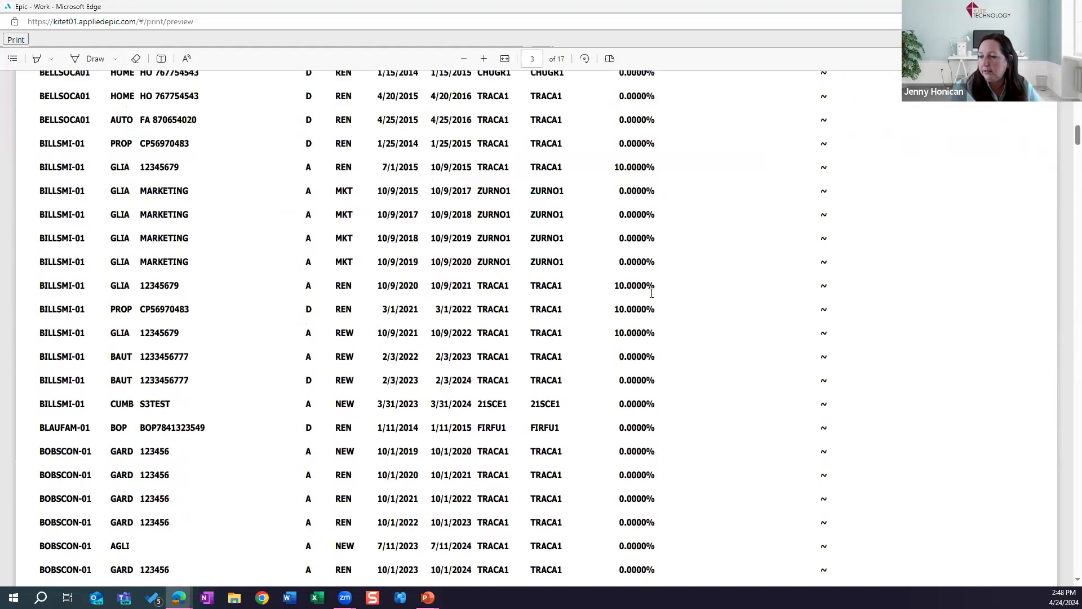
pyautogui.scroll(-2, 648, 299)
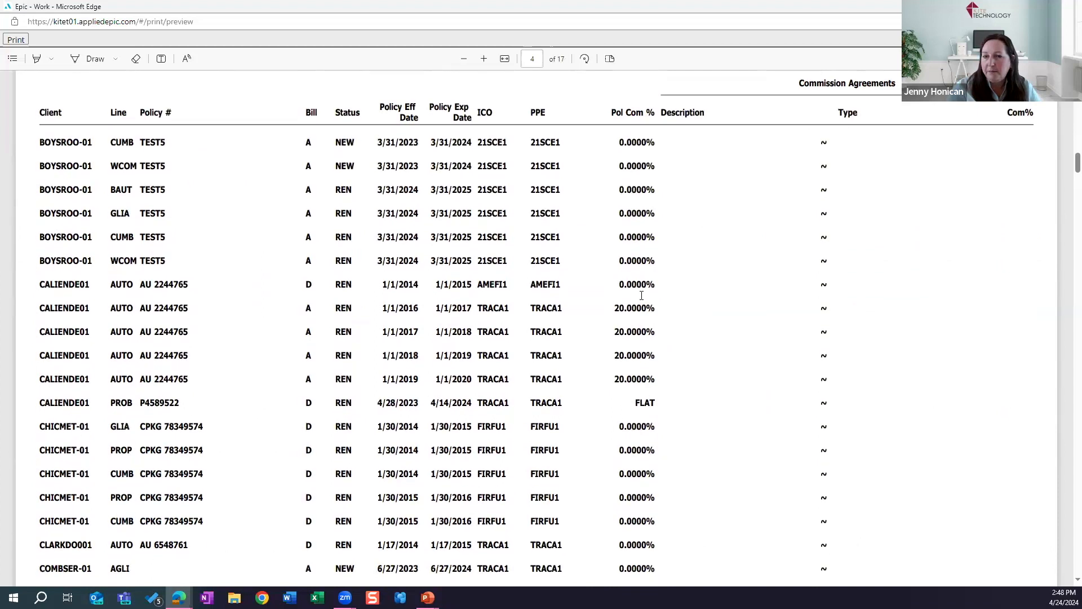
pyautogui.scroll(2, 670, 141)
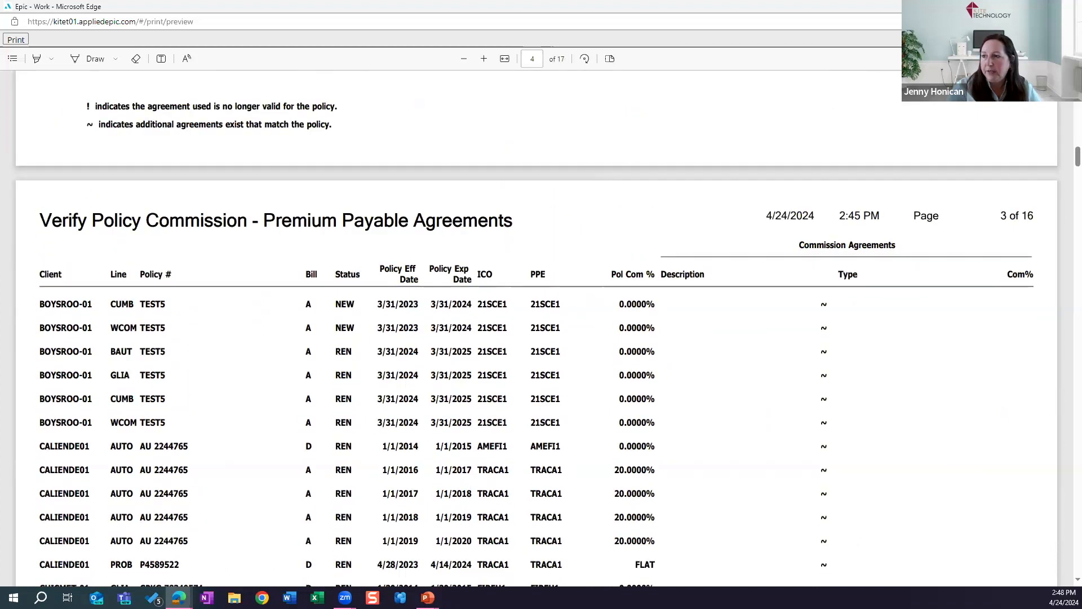
# Close the Verify Policy Commissions print preview and switch to the Using Policy Reports slide in PowerPoint
pyautogui.click(1070, 7)
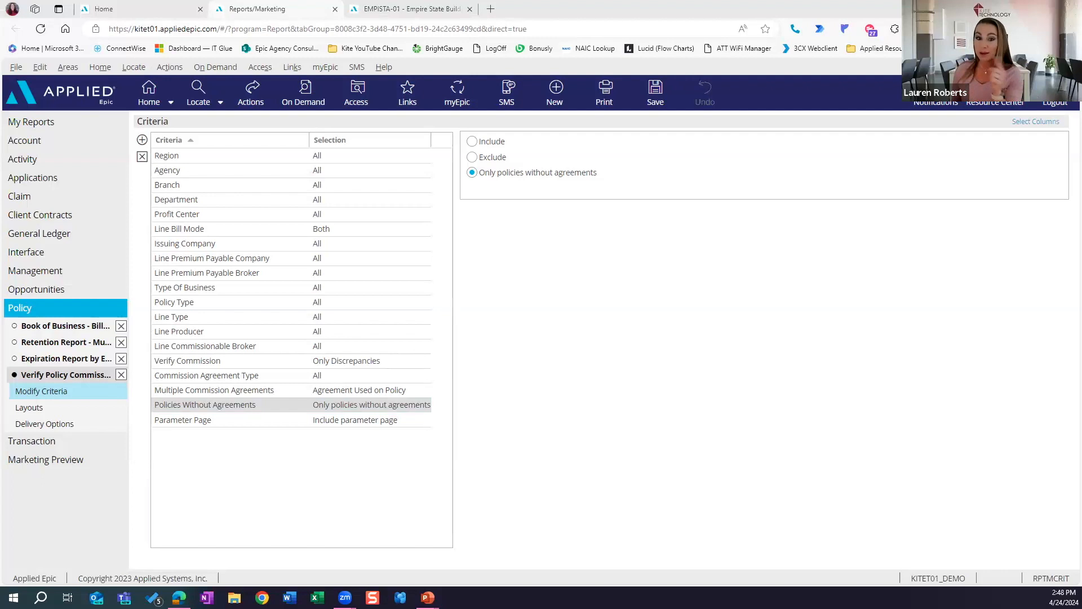
pyautogui.hotkey('alt', 'Tab')
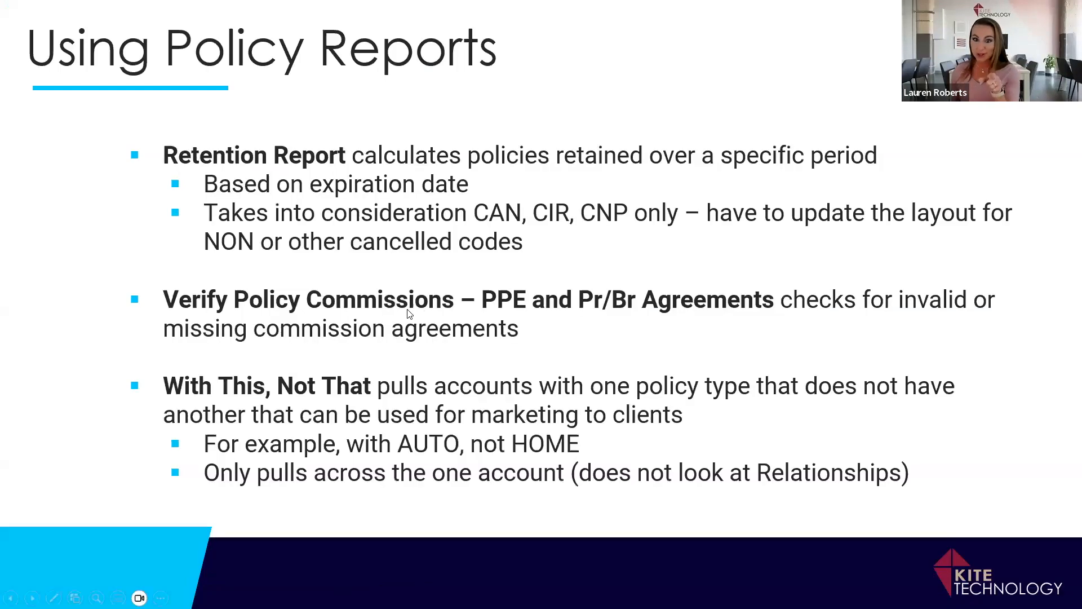